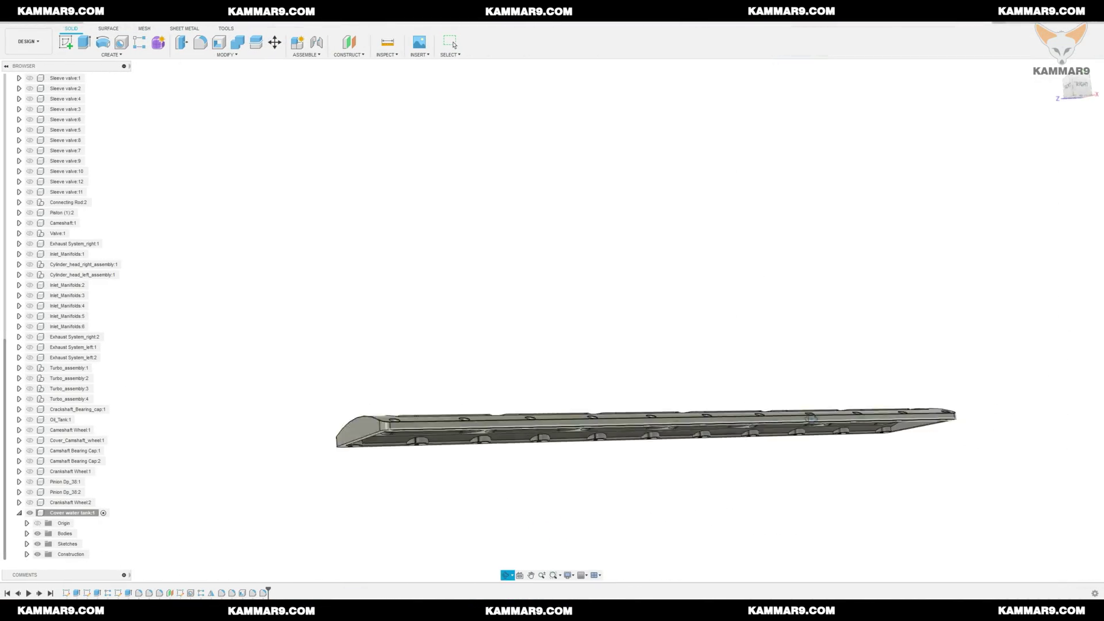
Orbit and zoom the finished cover plate from a diagonal close-up to a flatter long view
{"action": "middle_click_drag", "start_coordinate": [794, 437], "coordinate": [815, 450], "text": "shift"}
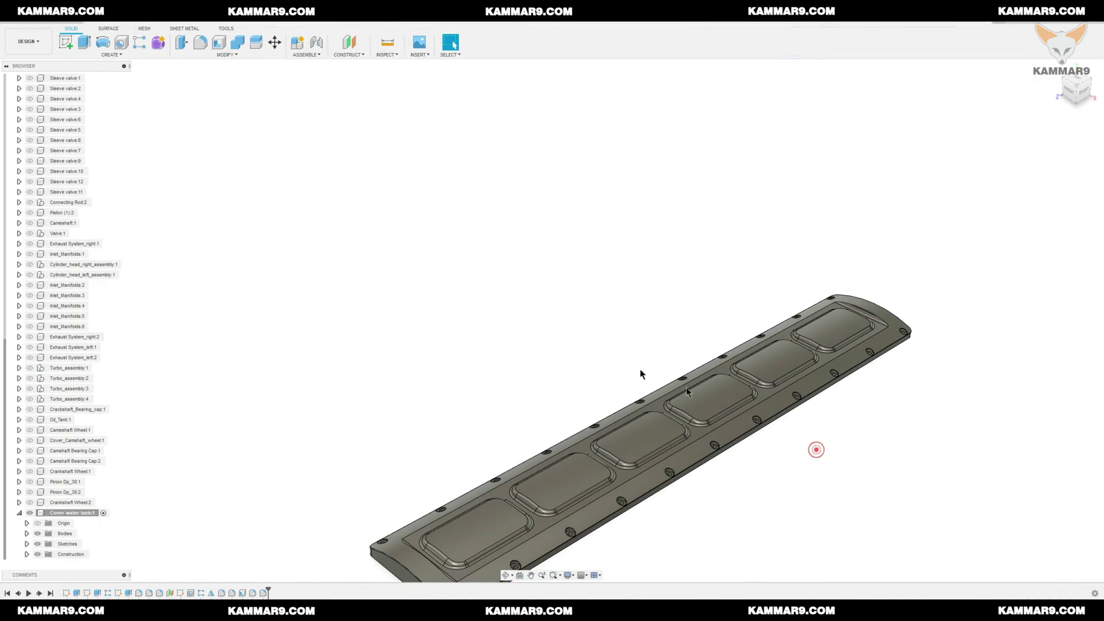
{"action": "scroll", "coordinate": [687, 391], "scroll_direction": "down", "scroll_amount": 2}
{"action": "middle_click_drag", "start_coordinate": [517, 377], "coordinate": [695, 468], "text": "shift"}
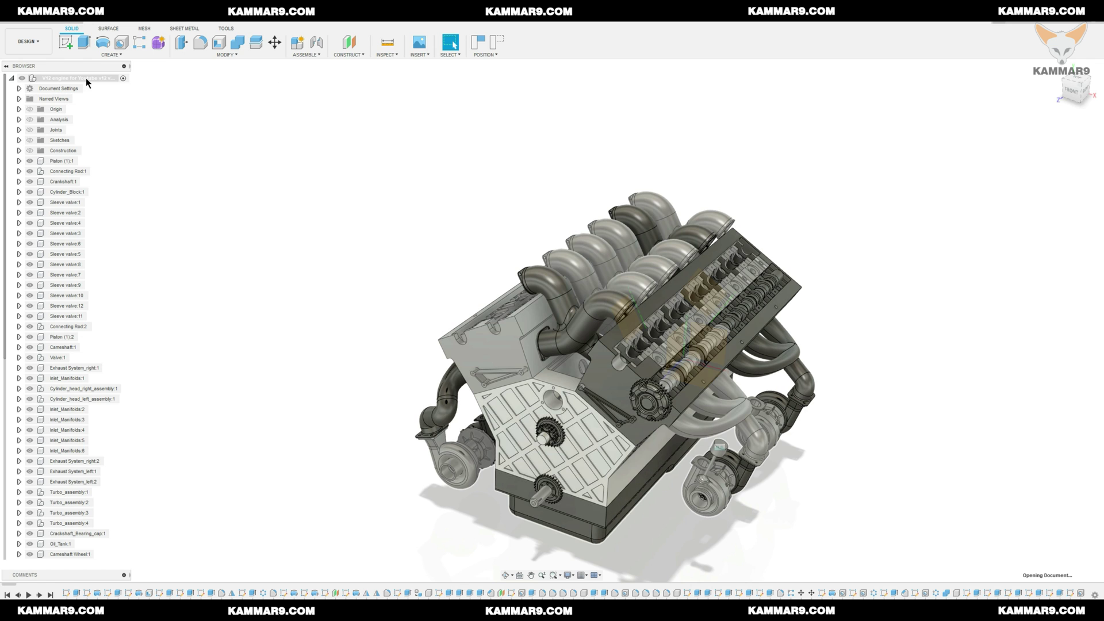
Create a Standard internal component named 'Cover water tank' under the assembly root
{"action": "right_click", "coordinate": [85, 77]}
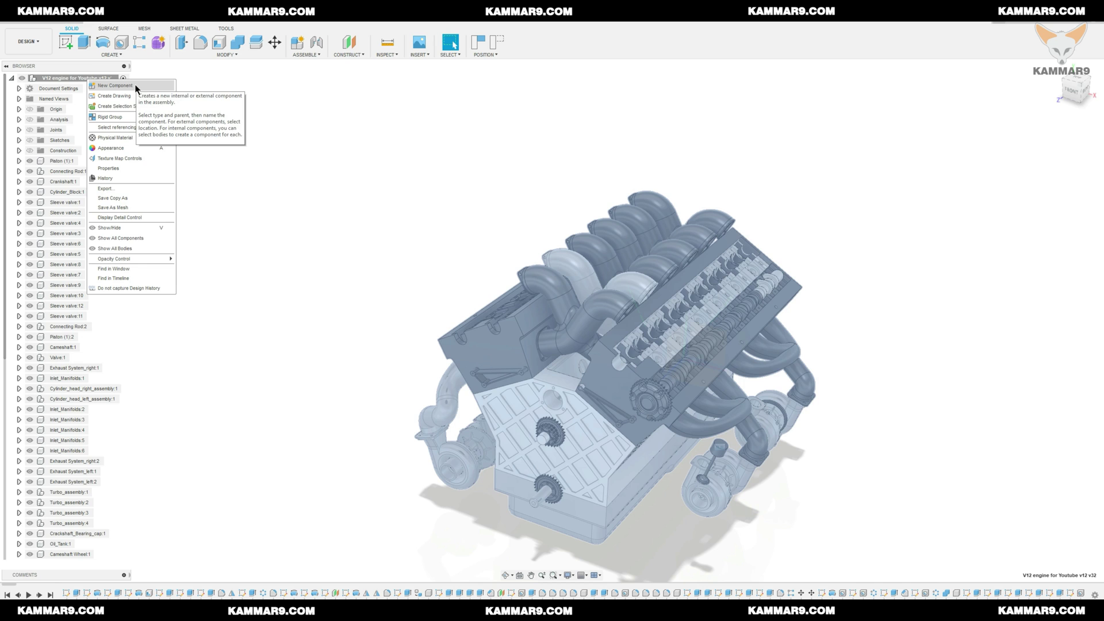
{"action": "left_click", "coordinate": [136, 86]}
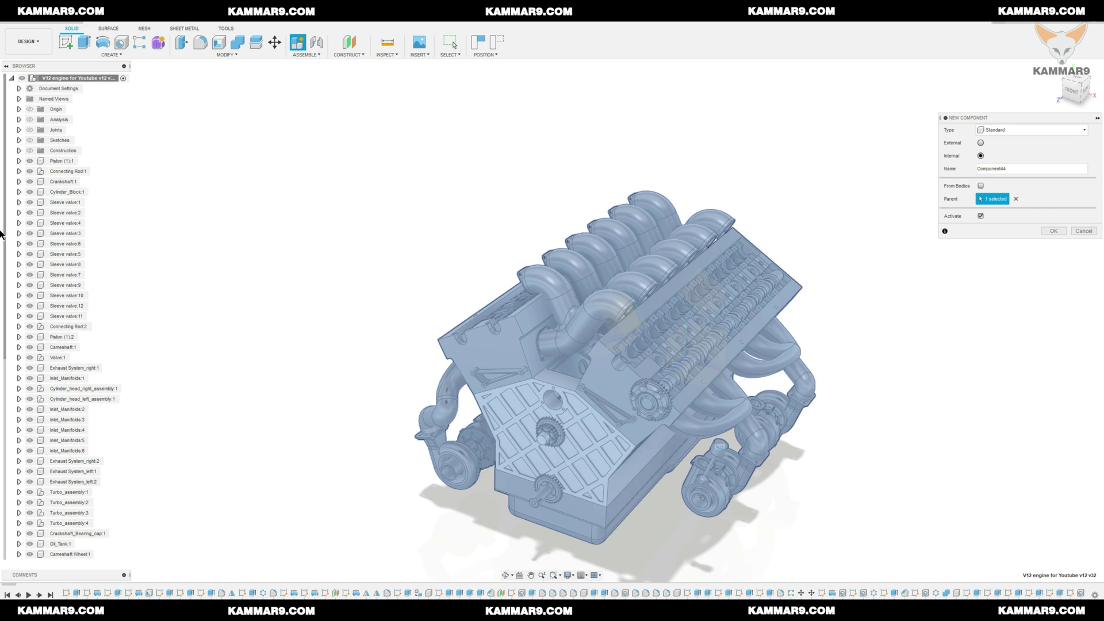
{"action": "left_click", "coordinate": [1018, 131]}
{"action": "left_click", "coordinate": [1019, 131]}
{"action": "left_click", "coordinate": [979, 169]}
{"action": "type", "text": "Cover water tank"}
{"action": "left_click", "coordinate": [1053, 231]}
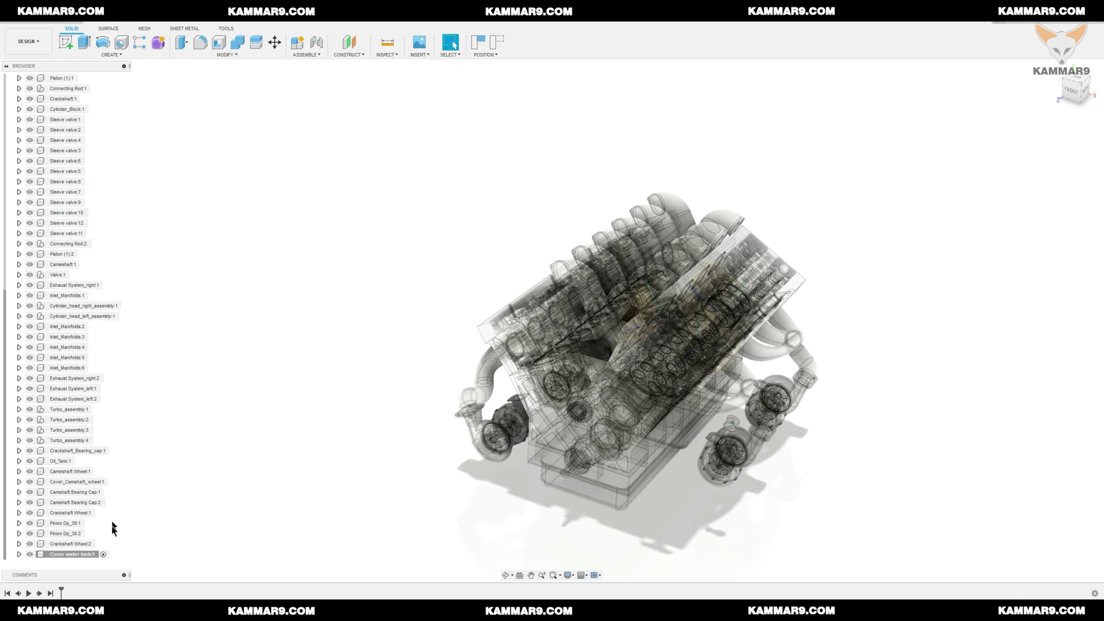
Isolate the Cover water tank component, hiding the rest of the engine
{"action": "left_click", "coordinate": [60, 544]}
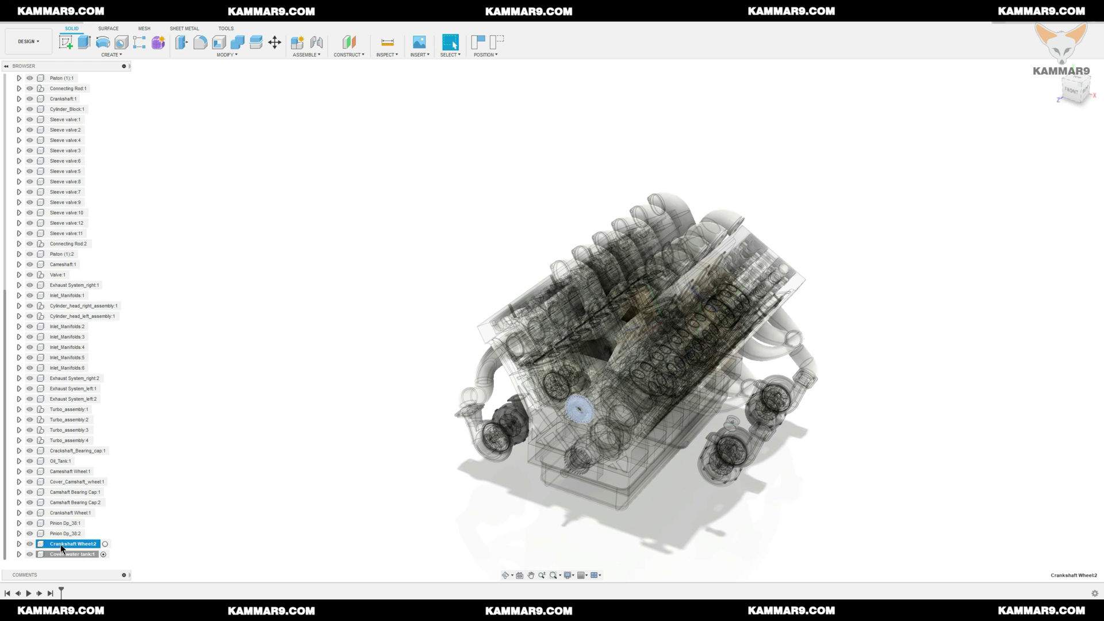
{"action": "scroll", "coordinate": [56, 539], "scroll_direction": "up", "scroll_amount": 3}
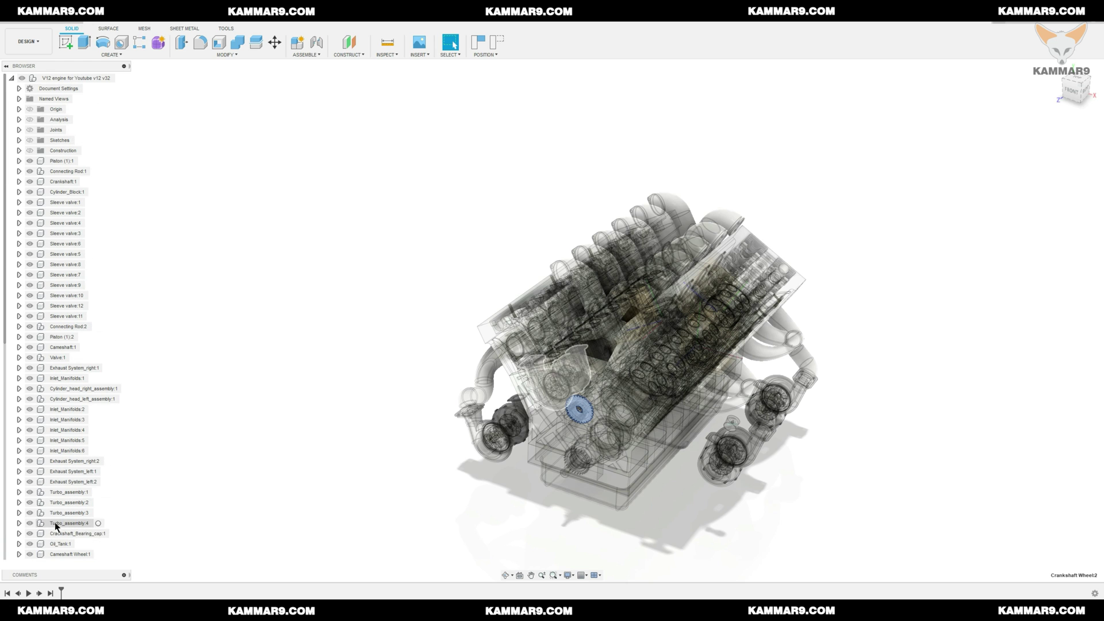
{"action": "scroll", "coordinate": [67, 552], "scroll_direction": "down", "scroll_amount": 3}
{"action": "right_click", "coordinate": [68, 555]}
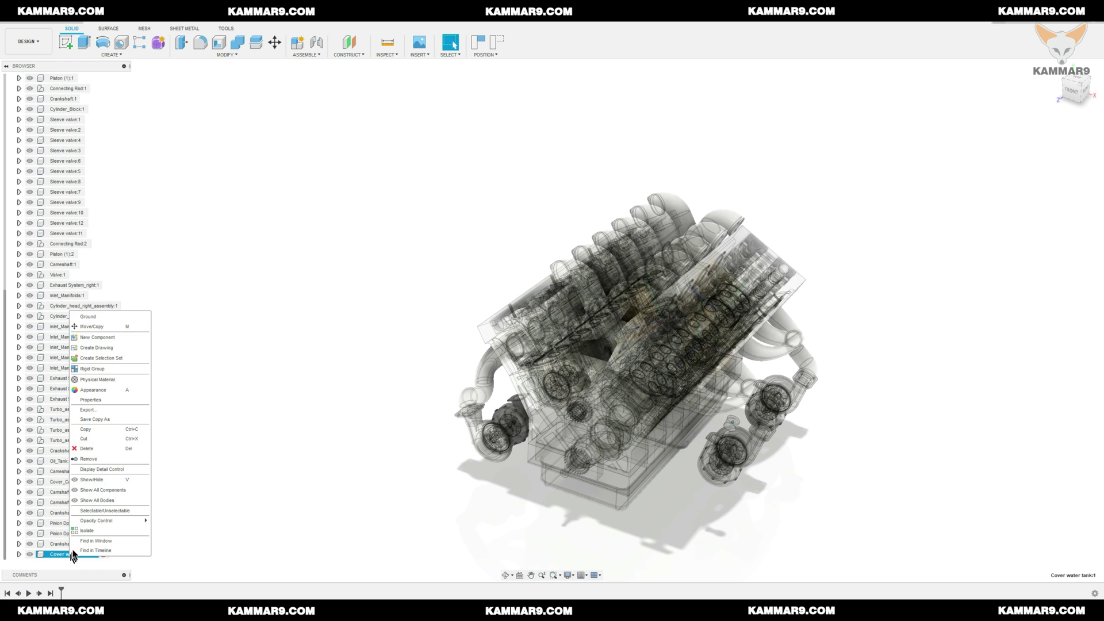
{"action": "left_click", "coordinate": [84, 530]}
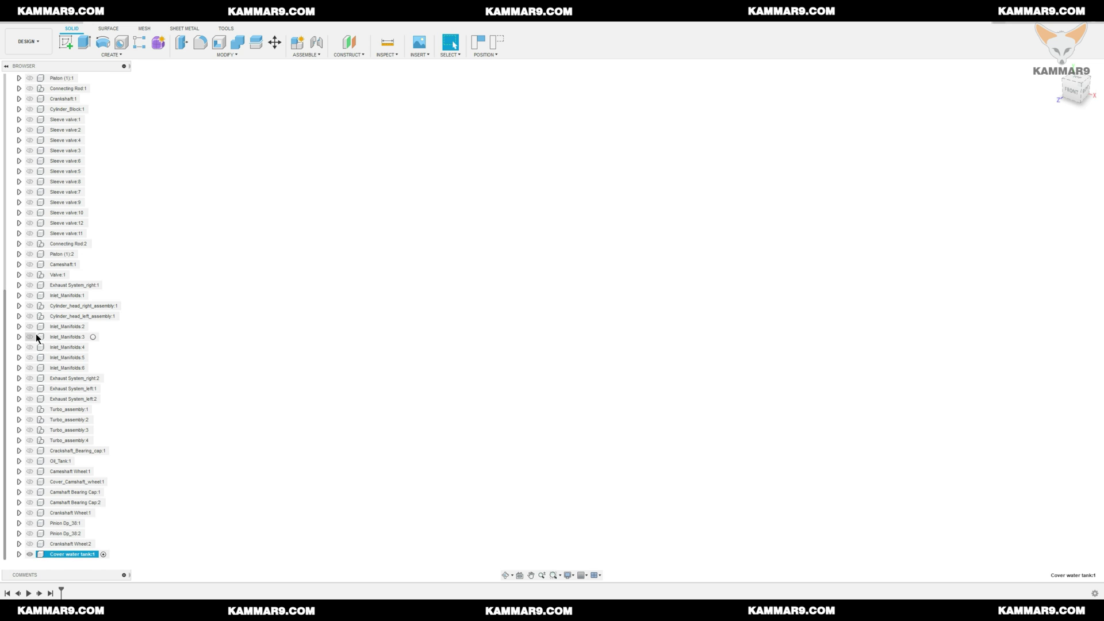
Show the component's origin planes and axes and start a sketch on an origin plane
{"action": "scroll", "coordinate": [36, 333], "scroll_direction": "up", "scroll_amount": 3}
{"action": "scroll", "coordinate": [39, 329], "scroll_direction": "down", "scroll_amount": 3}
{"action": "left_click", "coordinate": [19, 554]}
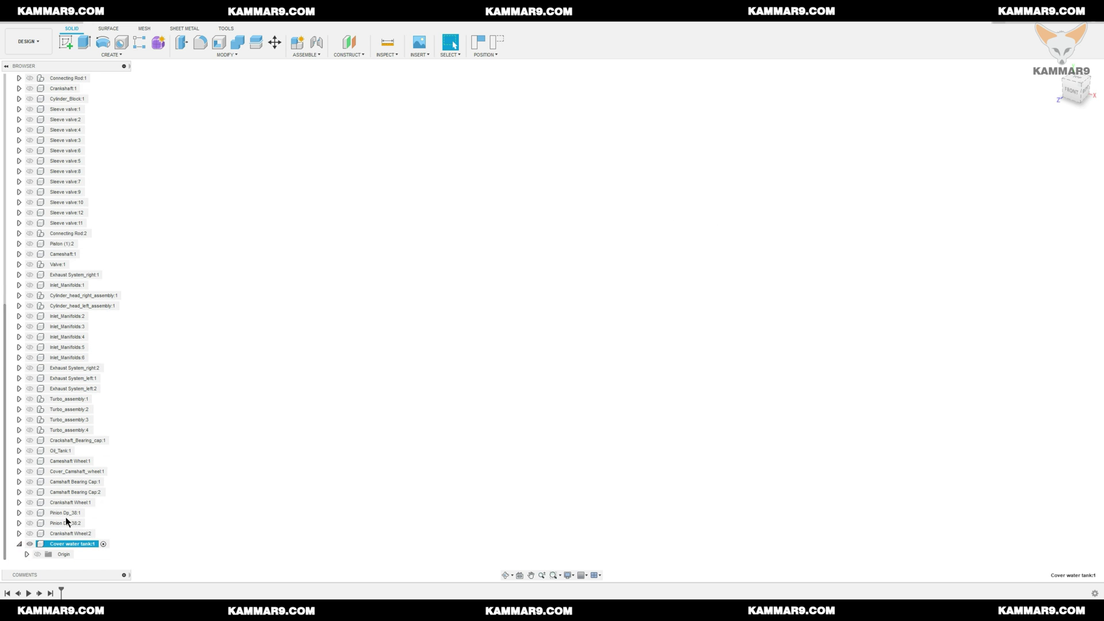
{"action": "left_click", "coordinate": [38, 554]}
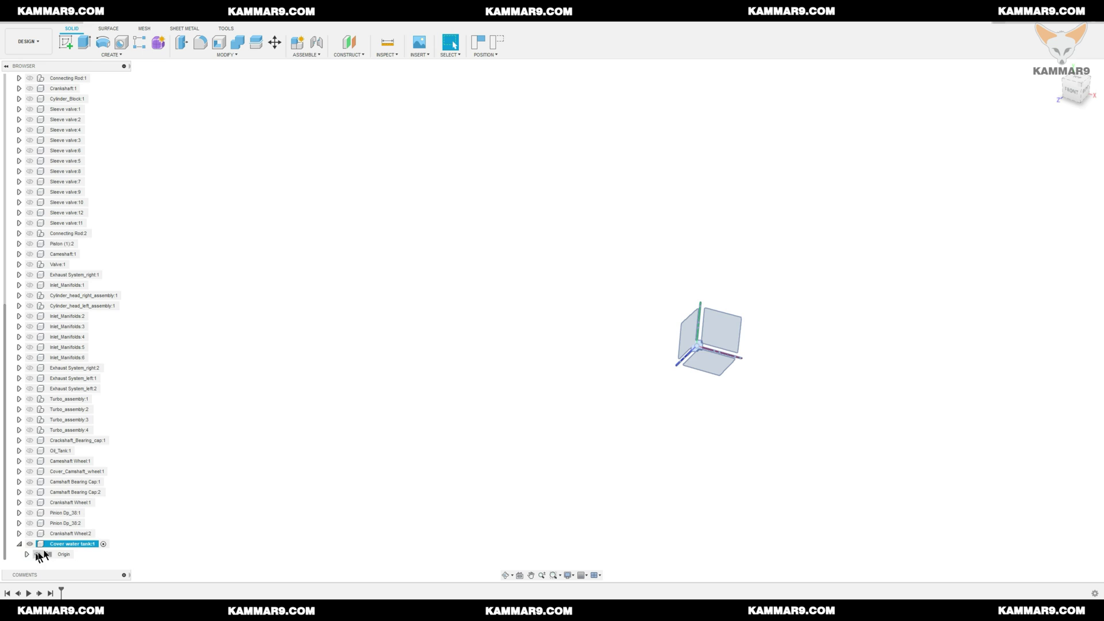
{"action": "left_click", "coordinate": [493, 352]}
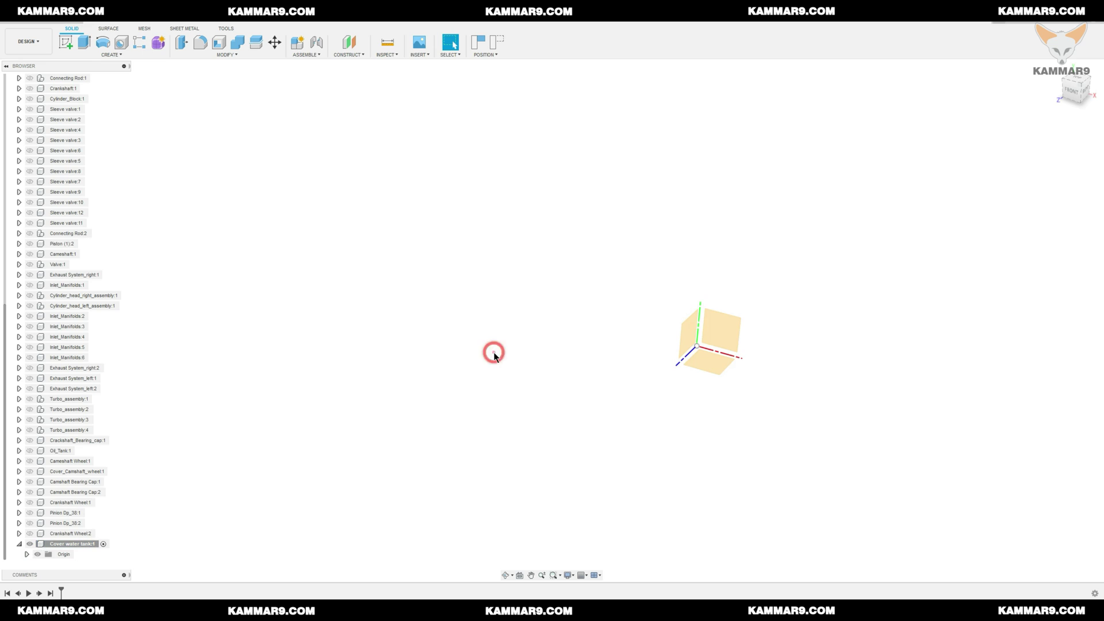
{"action": "left_click", "coordinate": [708, 360]}
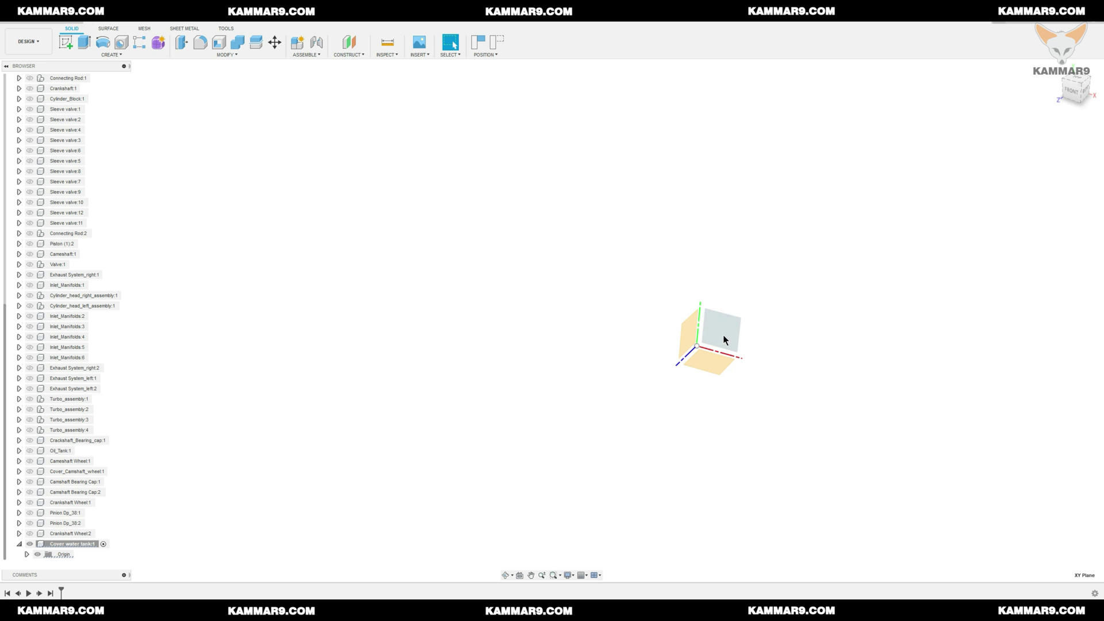
{"action": "left_click", "coordinate": [66, 44]}
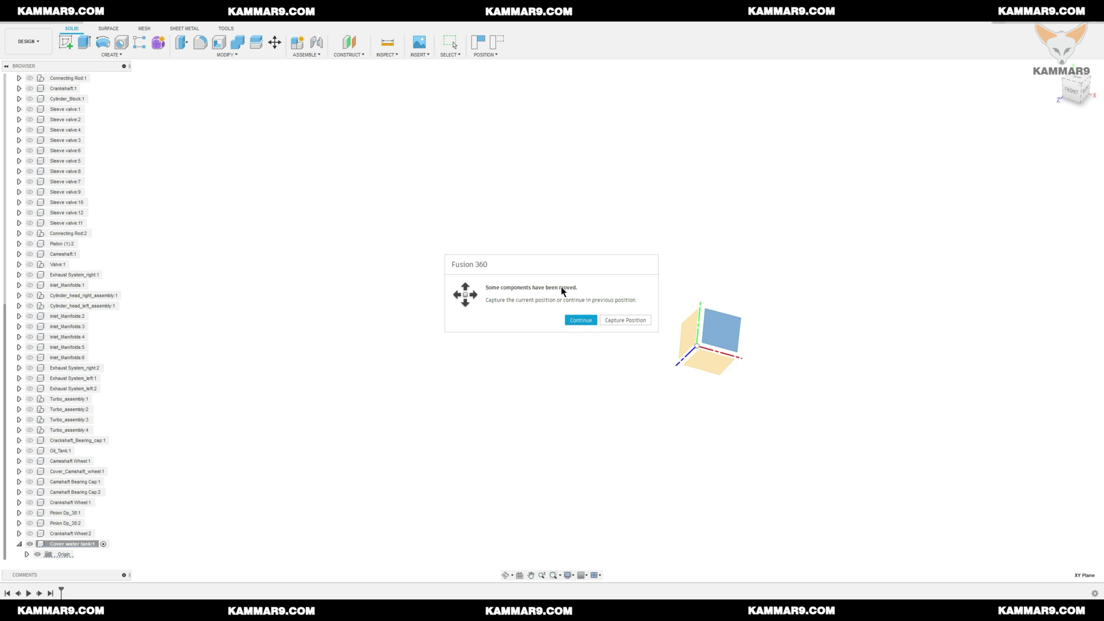
Draw a rectangle with its bottom-edge midpoint constrained to the sketch origin
{"action": "left_click", "coordinate": [578, 320]}
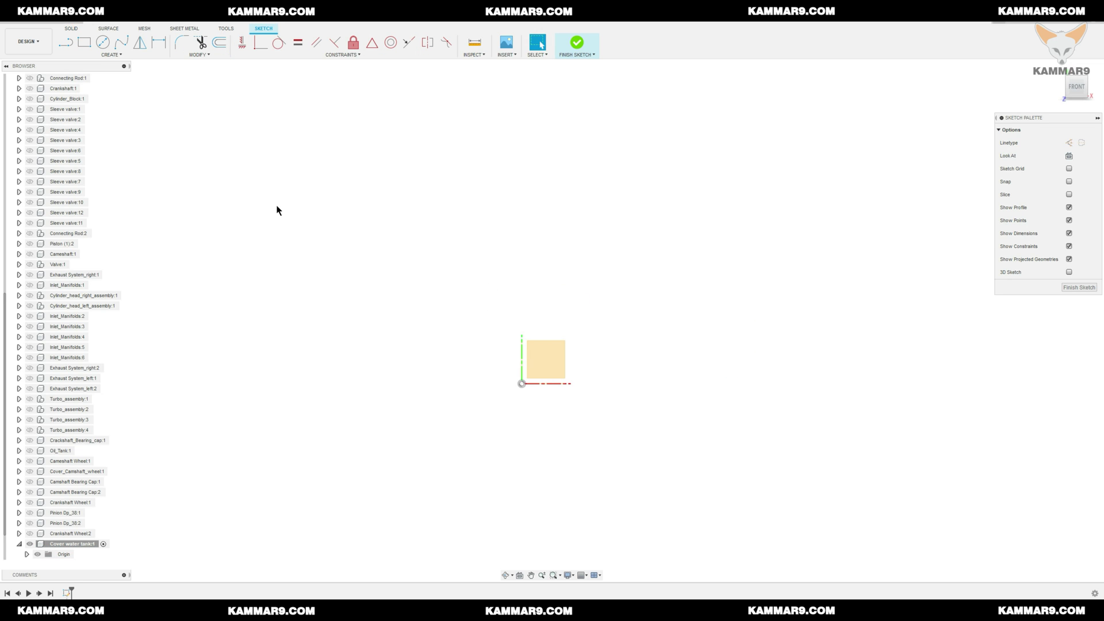
{"action": "left_click", "coordinate": [84, 42]}
{"action": "left_click", "coordinate": [454, 284]}
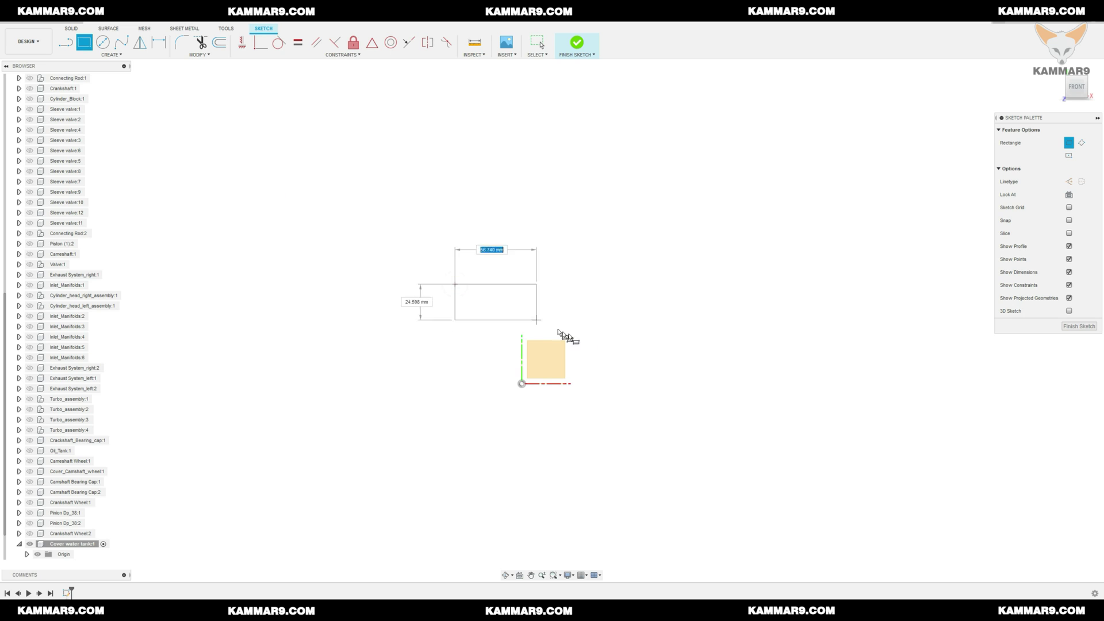
{"action": "left_click", "coordinate": [628, 351]}
{"action": "key", "text": "Escape"}
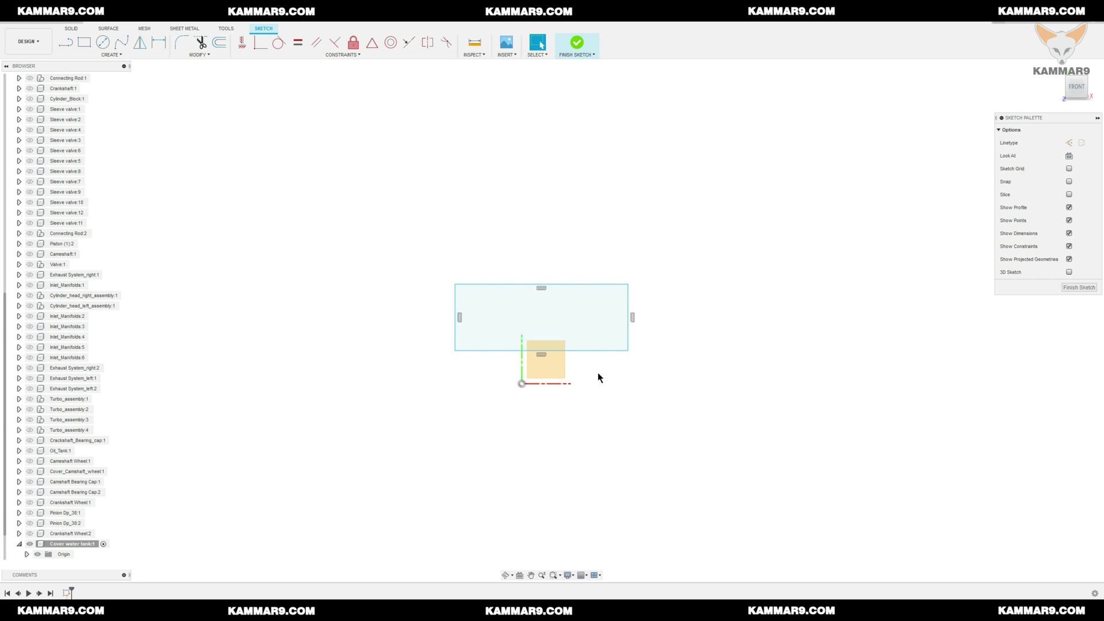
{"action": "left_click", "coordinate": [585, 350]}
{"action": "left_click", "coordinate": [522, 384], "text": "ctrl"}
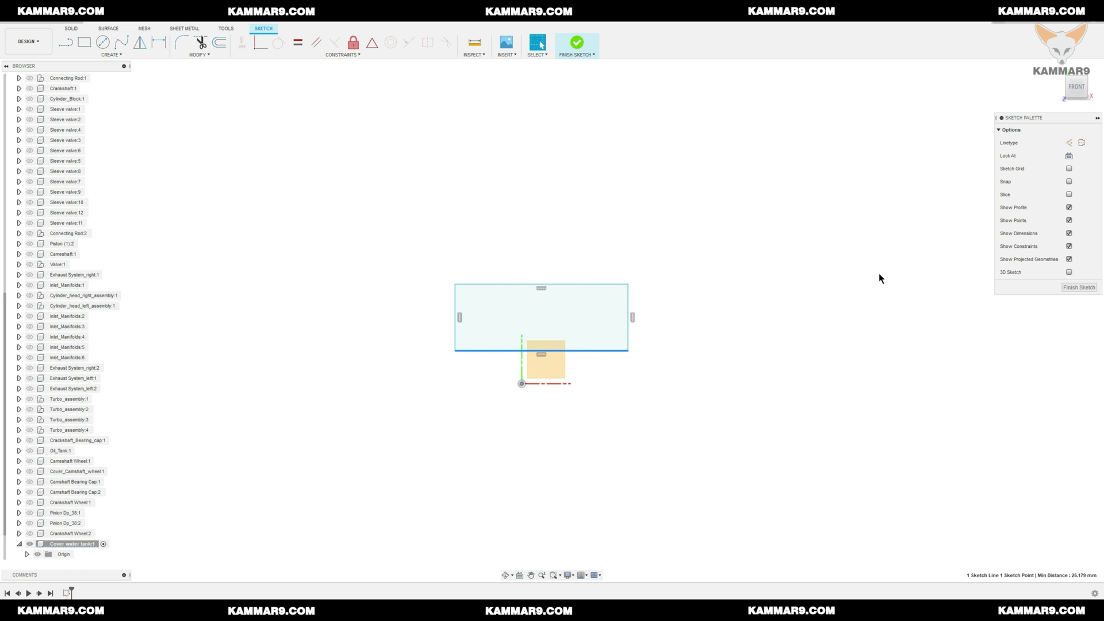
{"action": "left_click", "coordinate": [330, 56]}
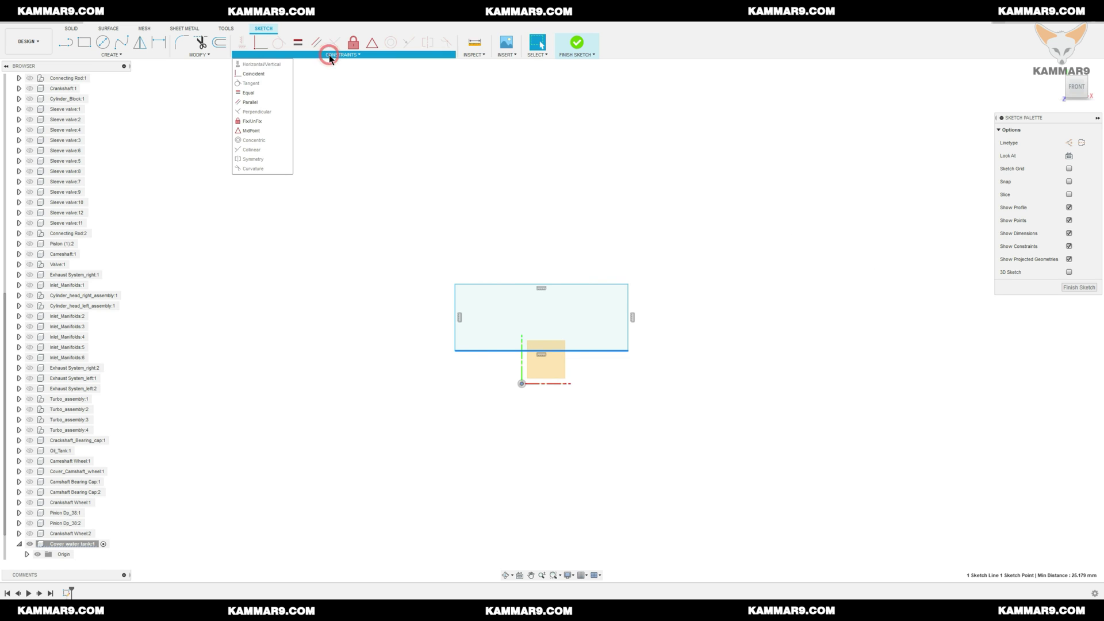
{"action": "left_click", "coordinate": [252, 131]}
{"action": "key", "text": "Escape"}
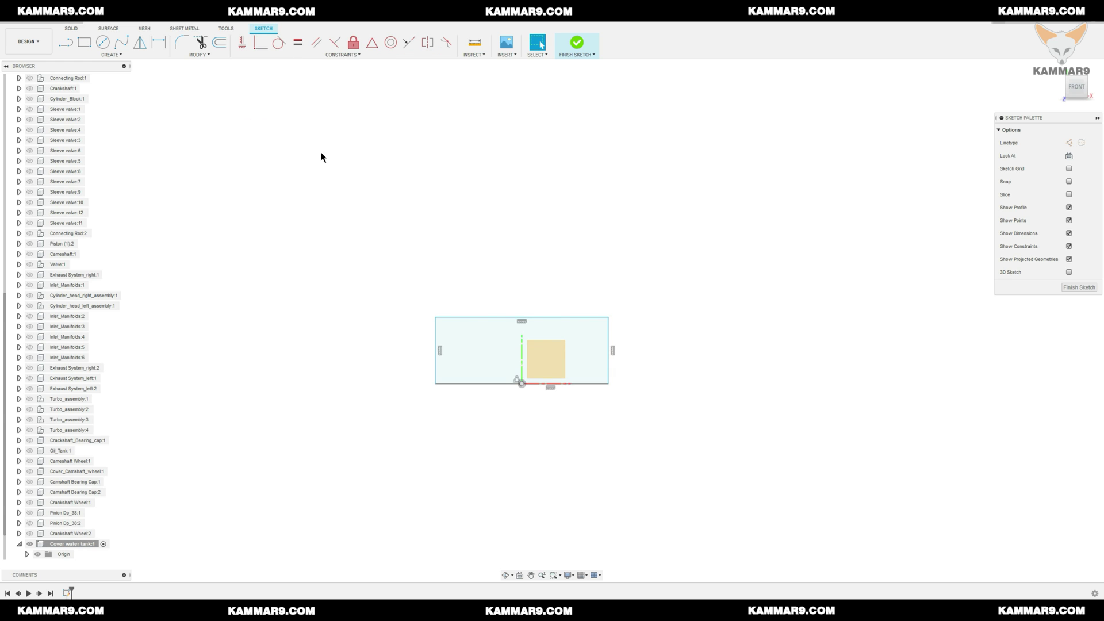
Dimension the rectangle 84 mm wide and 5 mm tall
{"action": "scroll", "coordinate": [463, 363], "scroll_direction": "up", "scroll_amount": 3}
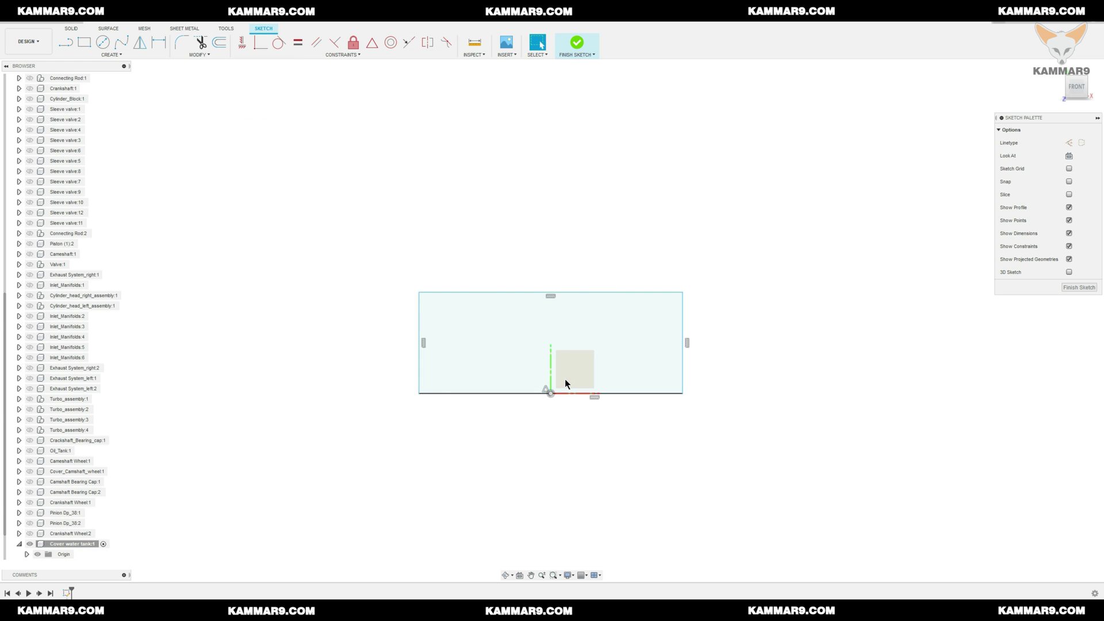
{"action": "key", "text": "d"}
{"action": "left_click", "coordinate": [653, 394]}
{"action": "left_click", "coordinate": [586, 444]}
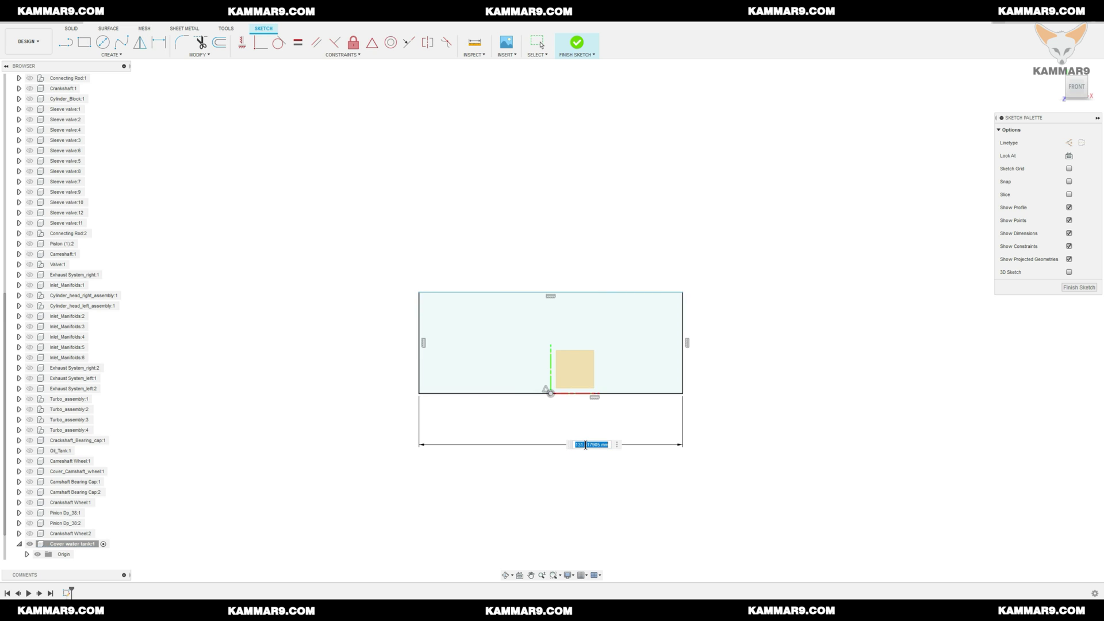
{"action": "type", "text": "84"}
{"action": "key", "text": "Return"}
{"action": "left_click", "coordinate": [648, 365]}
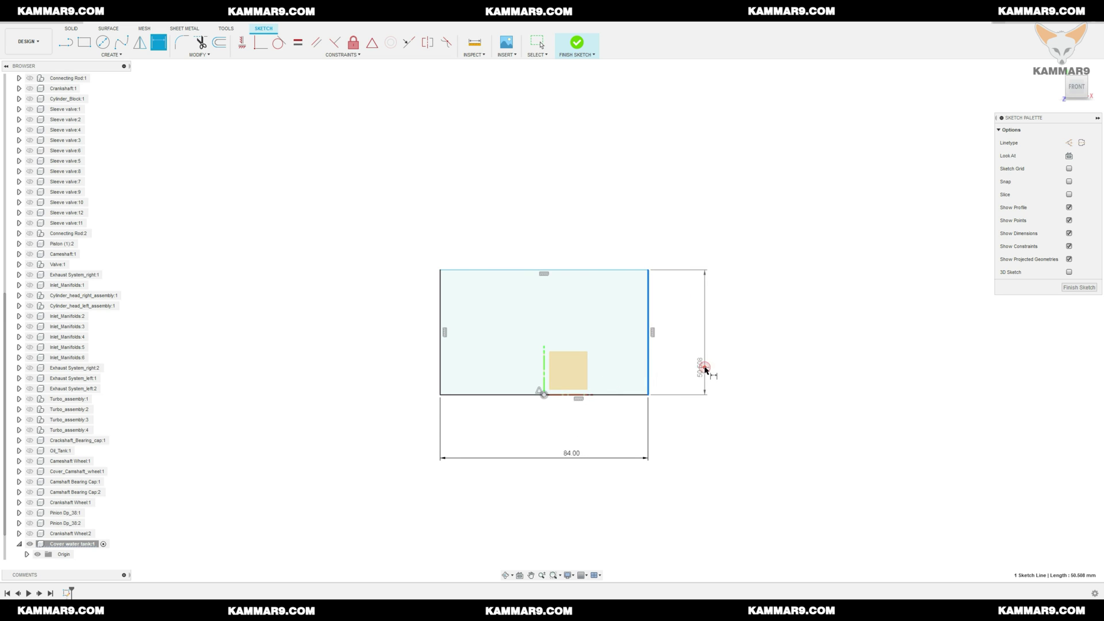
{"action": "left_click", "coordinate": [705, 368]}
{"action": "type", "text": "5"}
{"action": "key", "text": "Return"}
{"action": "scroll", "coordinate": [592, 394], "scroll_direction": "up", "scroll_amount": 3}
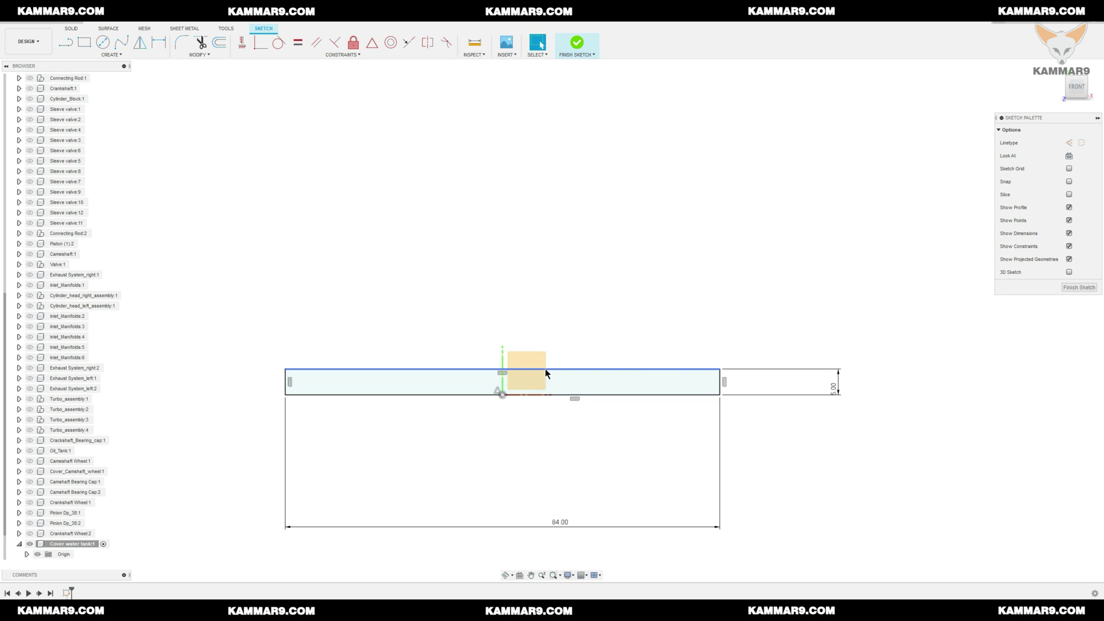
Draw a 3-point arc between the rectangle's top corners, bulging upward
{"action": "left_click", "coordinate": [111, 54]}
{"action": "mouse_move", "coordinate": [107, 92]}
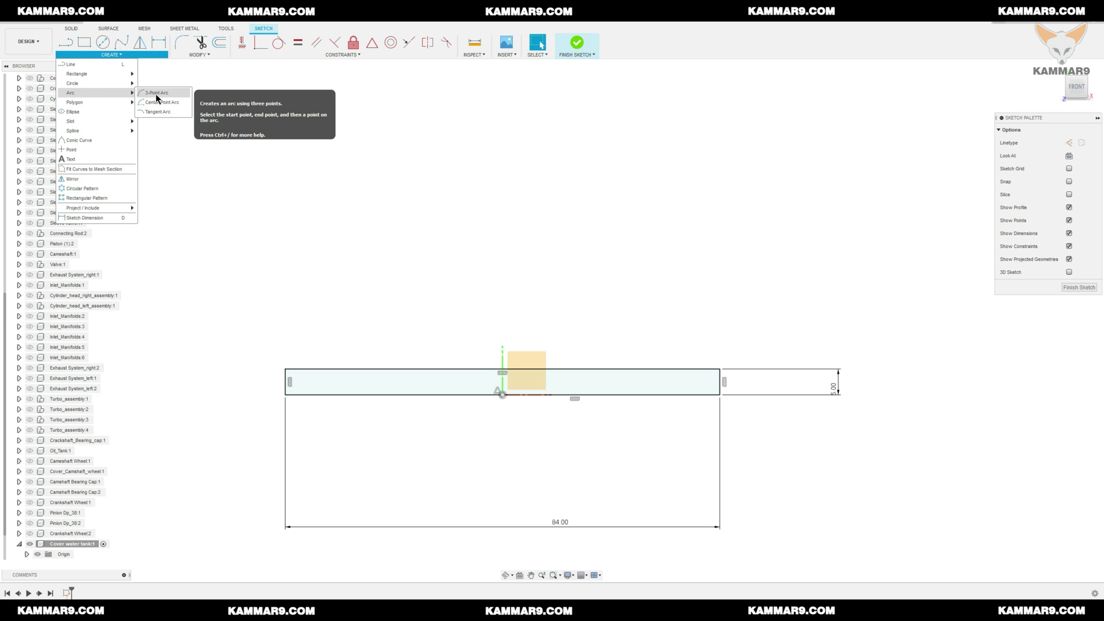
{"action": "left_click", "coordinate": [157, 93]}
{"action": "left_click", "coordinate": [286, 369]}
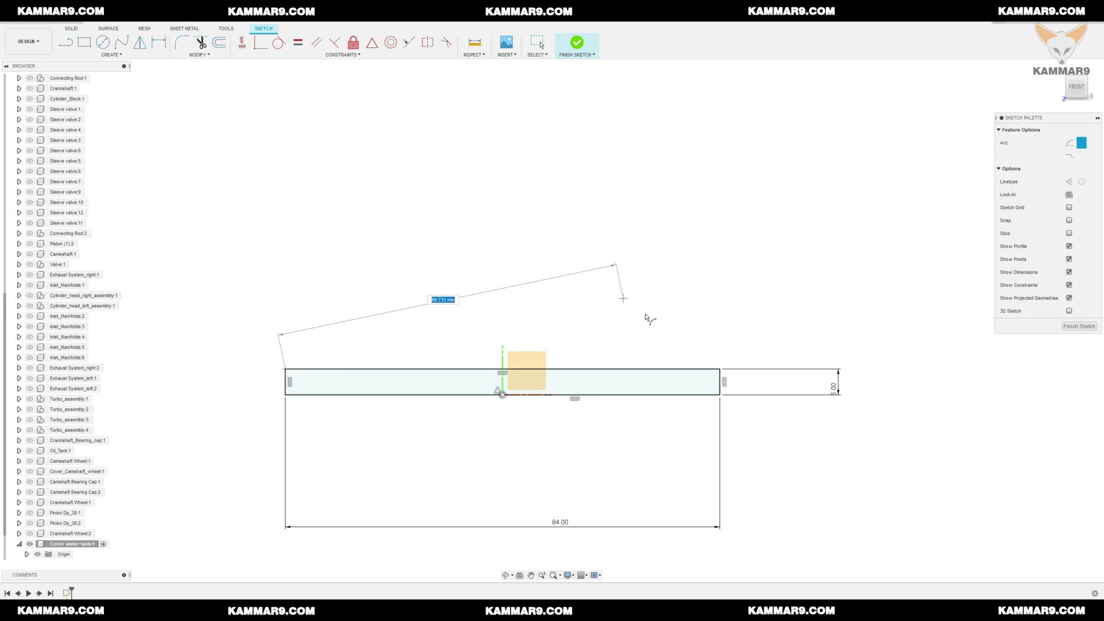
{"action": "left_click", "coordinate": [720, 369]}
{"action": "left_click", "coordinate": [552, 322]}
{"action": "key", "text": "Escape"}
Dimension the arc radius to R100 and view the sketch at an angle
{"action": "key", "text": "d"}
{"action": "left_click", "coordinate": [575, 324]}
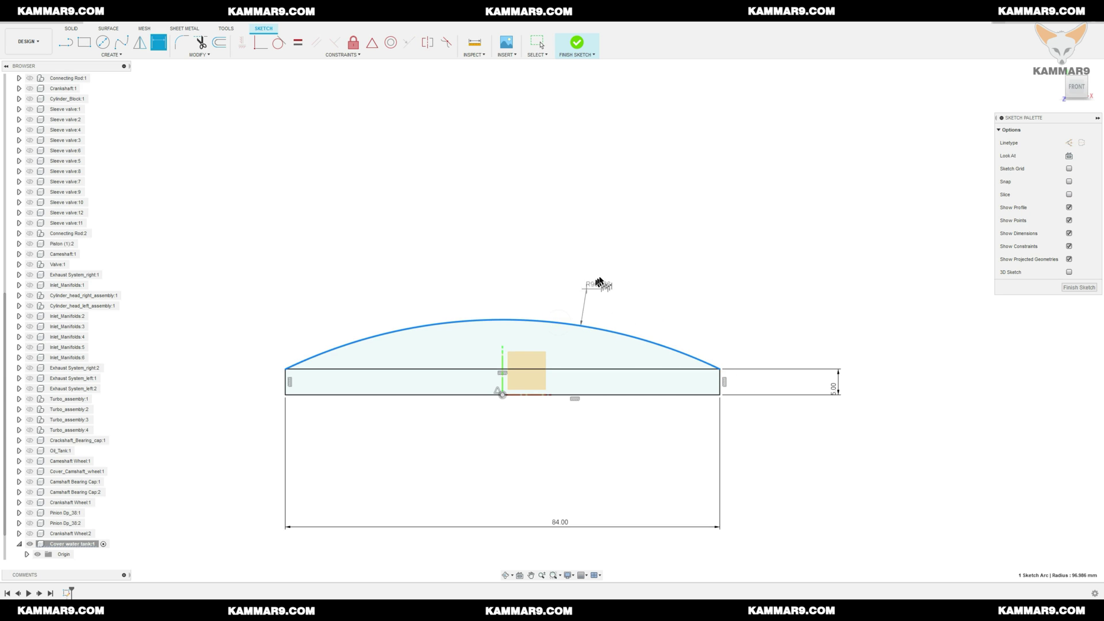
{"action": "left_click", "coordinate": [611, 266]}
{"action": "type", "text": "100"}
{"action": "key", "text": "Return"}
{"action": "key", "text": "Escape"}
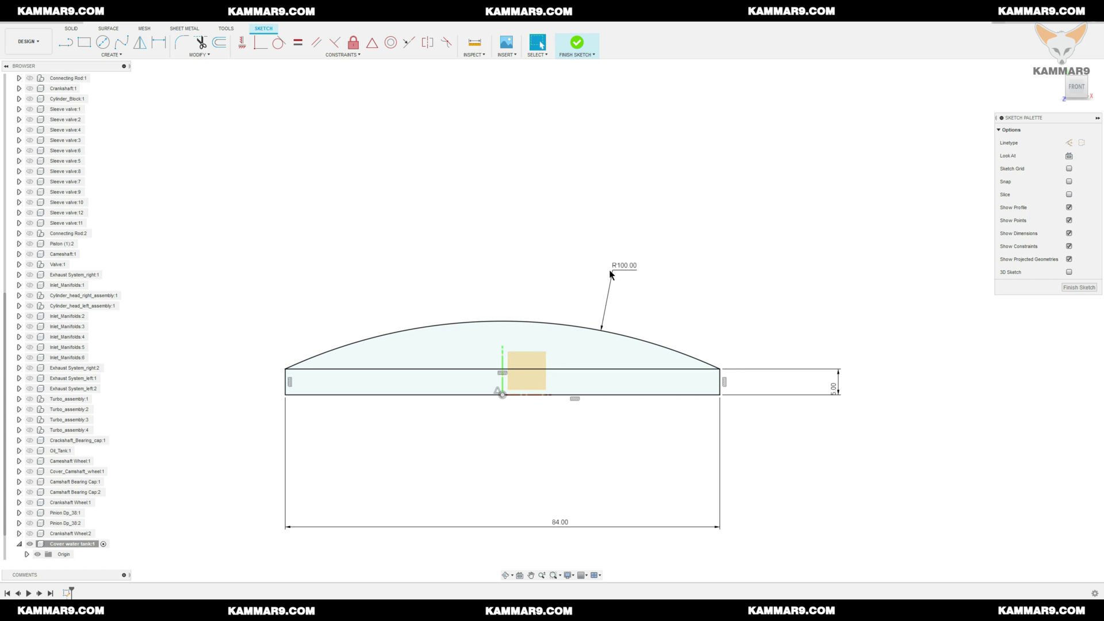
{"action": "middle_click_drag", "start_coordinate": [742, 292], "coordinate": [774, 289], "text": "shift"}
{"action": "key", "text": "q"}
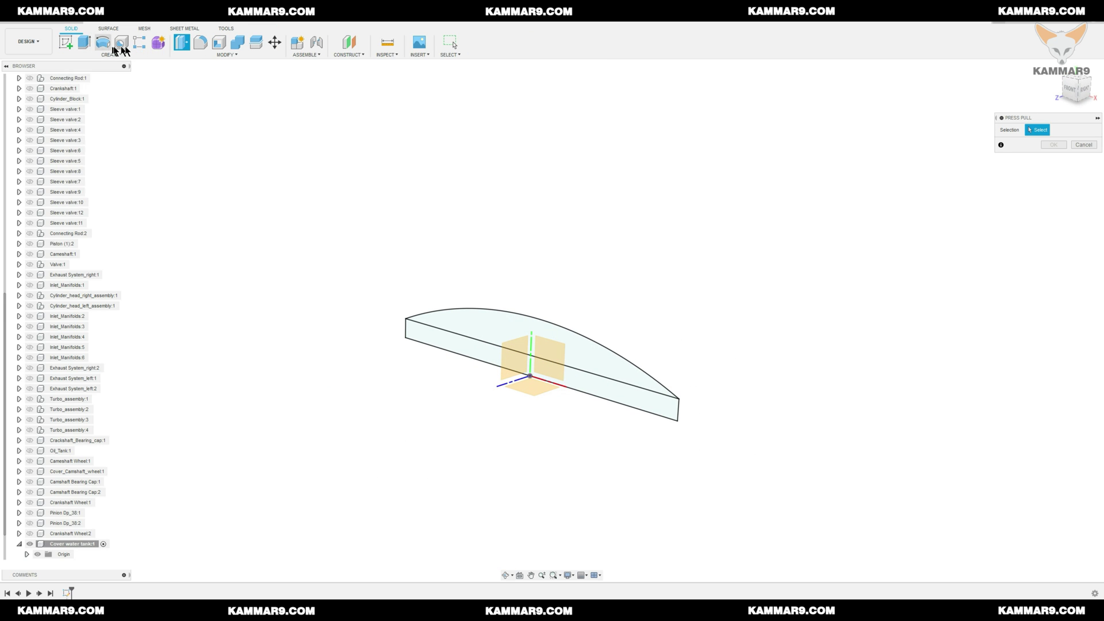
Extrude the slab and arch profiles symmetrically to a 520 mm whole length
{"action": "left_click", "coordinate": [455, 345]}
{"action": "left_click", "coordinate": [492, 336]}
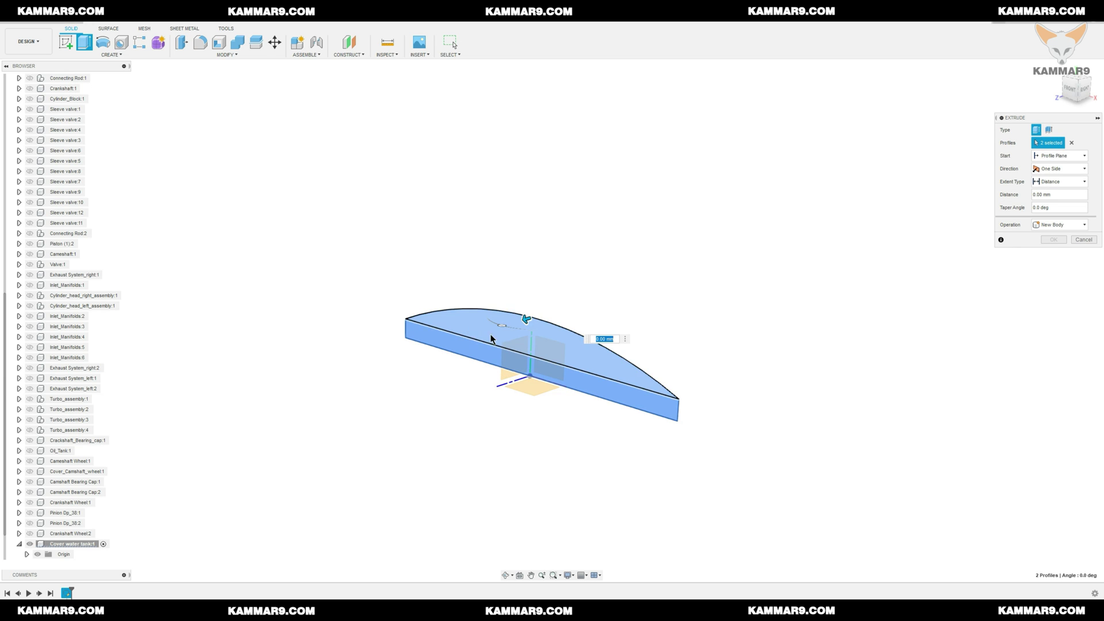
{"action": "left_click_drag", "start_coordinate": [530, 315], "coordinate": [407, 352]}
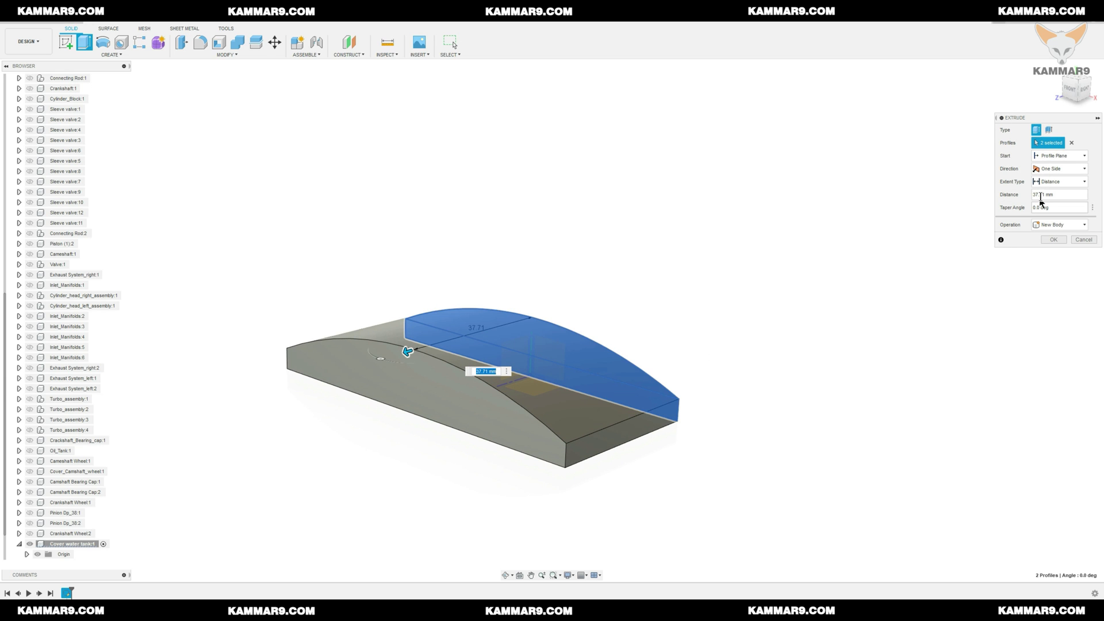
{"action": "left_click", "coordinate": [1068, 169]}
{"action": "left_click", "coordinate": [1053, 199]}
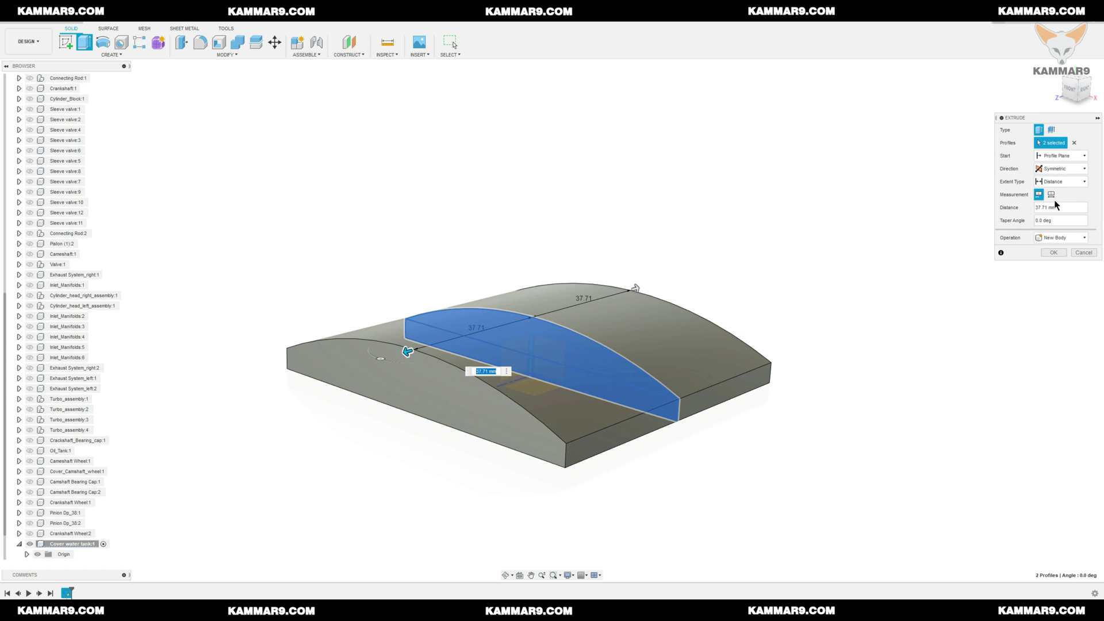
{"action": "left_click", "coordinate": [1051, 195]}
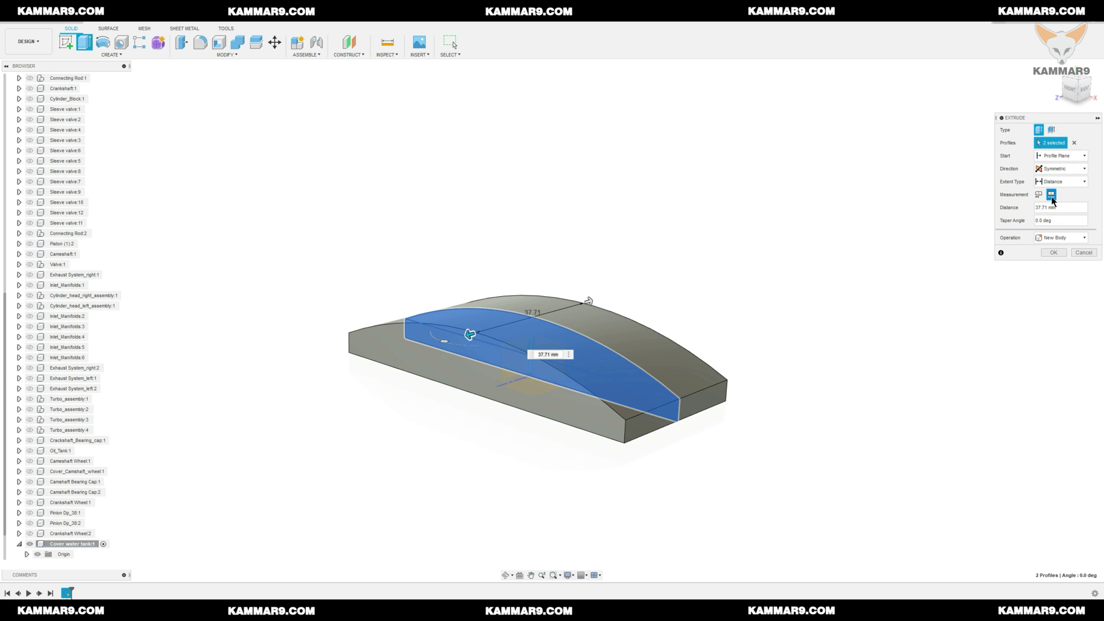
{"action": "type", "text": "520"}
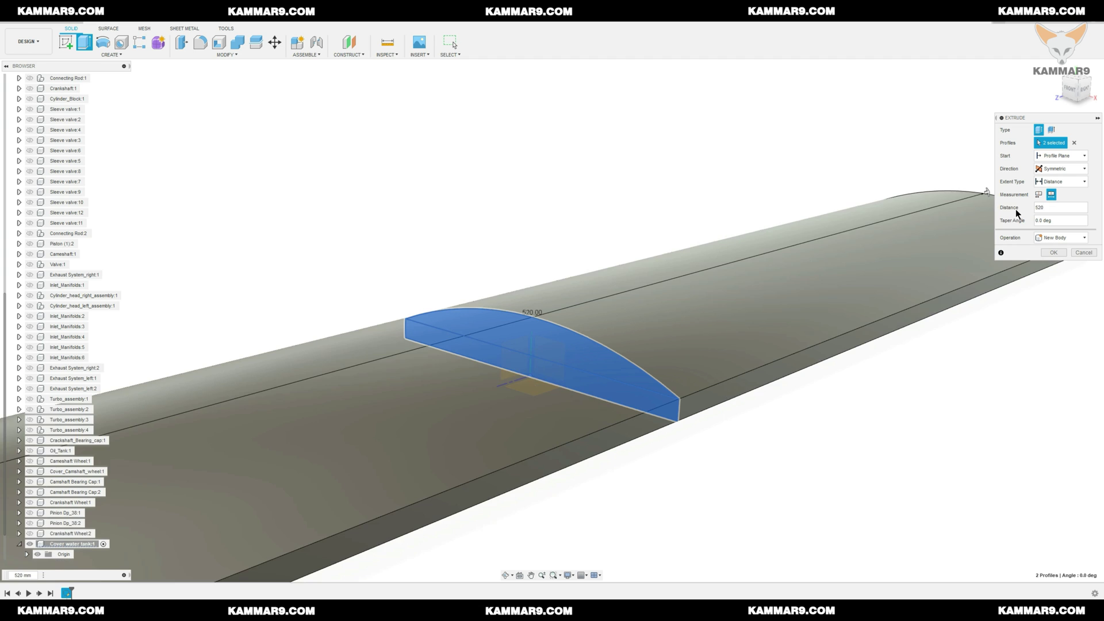
{"action": "middle_click_drag", "start_coordinate": [757, 426], "coordinate": [914, 330], "text": "shift"}
{"action": "left_click", "coordinate": [1054, 252]}
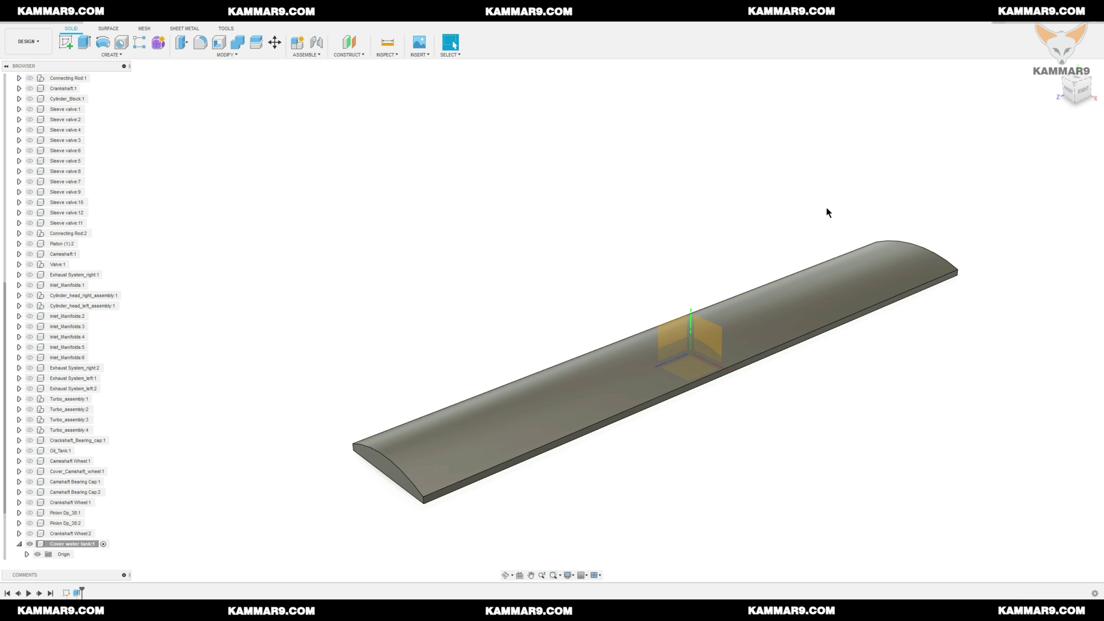
{"action": "left_click", "coordinate": [670, 327]}
Start a YZ-plane sketch and draw a centre rectangle above the cover
{"action": "left_click", "coordinate": [66, 42]}
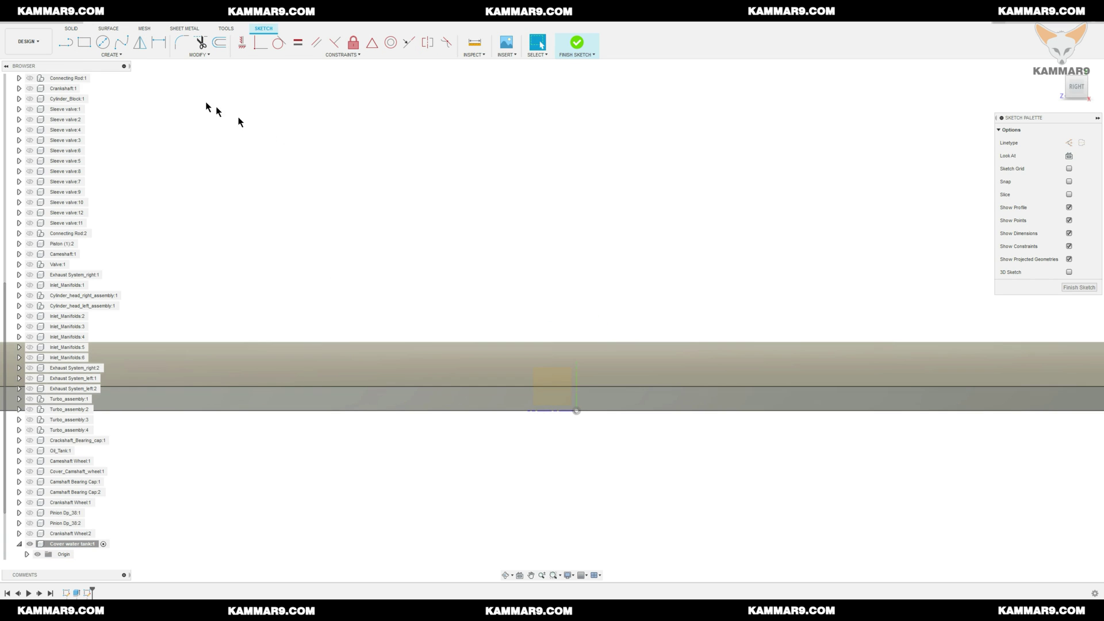
{"action": "left_click", "coordinate": [84, 42]}
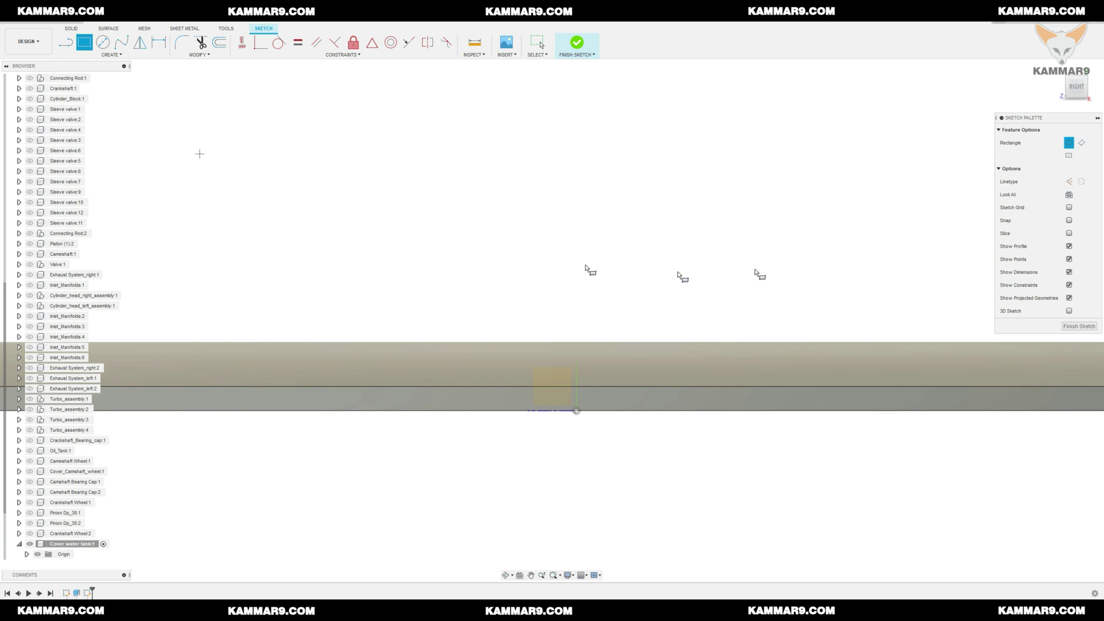
{"action": "left_click", "coordinate": [1068, 155]}
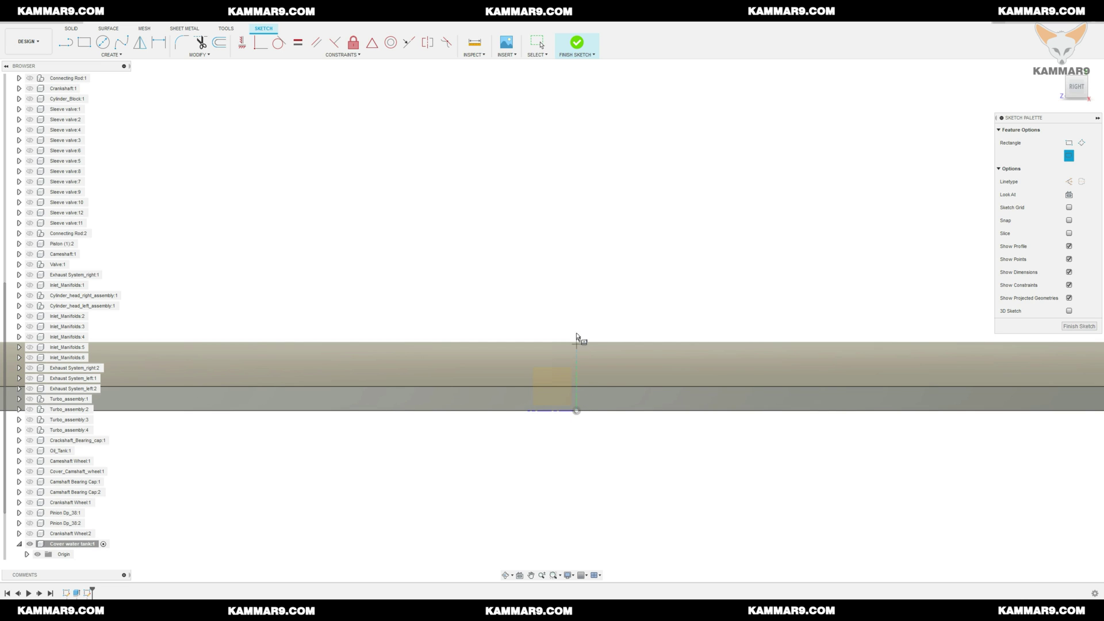
{"action": "left_click", "coordinate": [576, 304]}
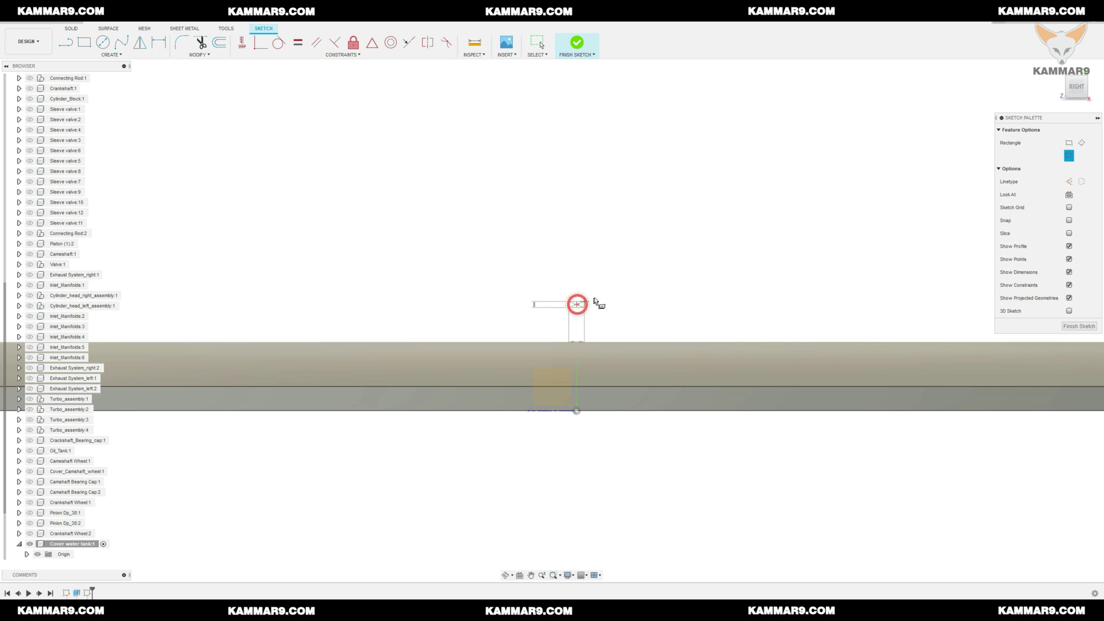
{"action": "left_click", "coordinate": [610, 272]}
{"action": "key", "text": "Escape"}
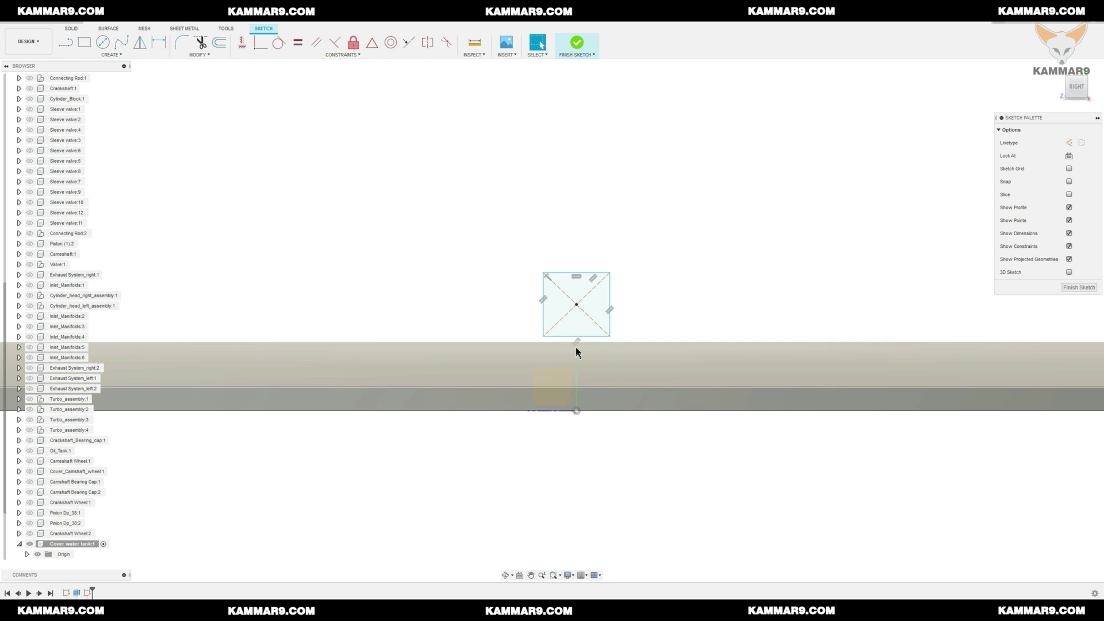
Project the cover body into the sketch
{"action": "left_click", "coordinate": [115, 54]}
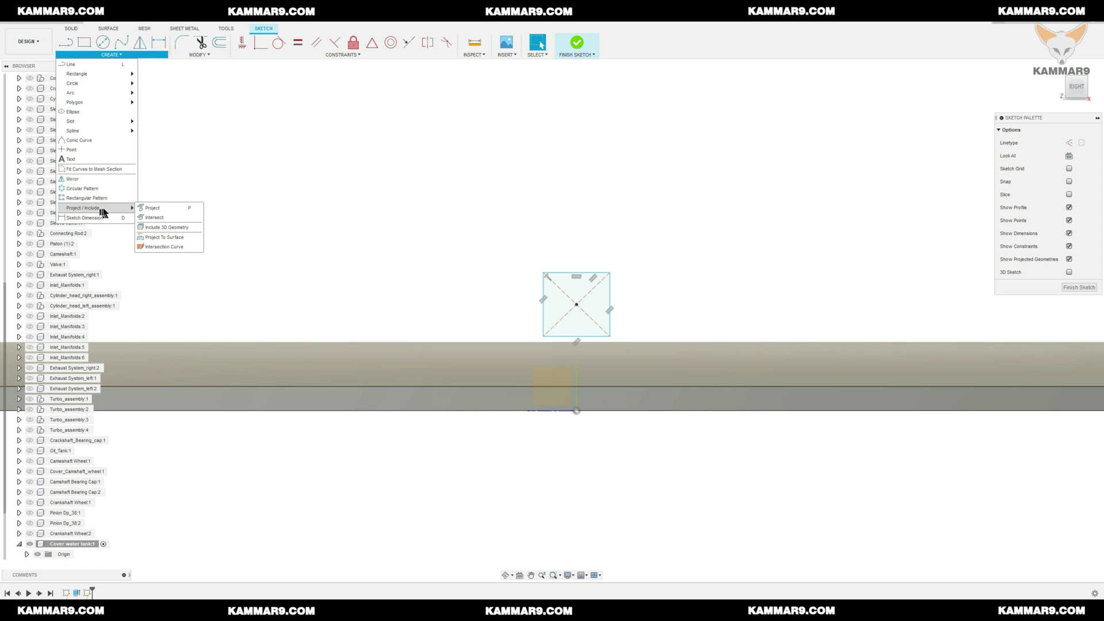
{"action": "left_click", "coordinate": [171, 208]}
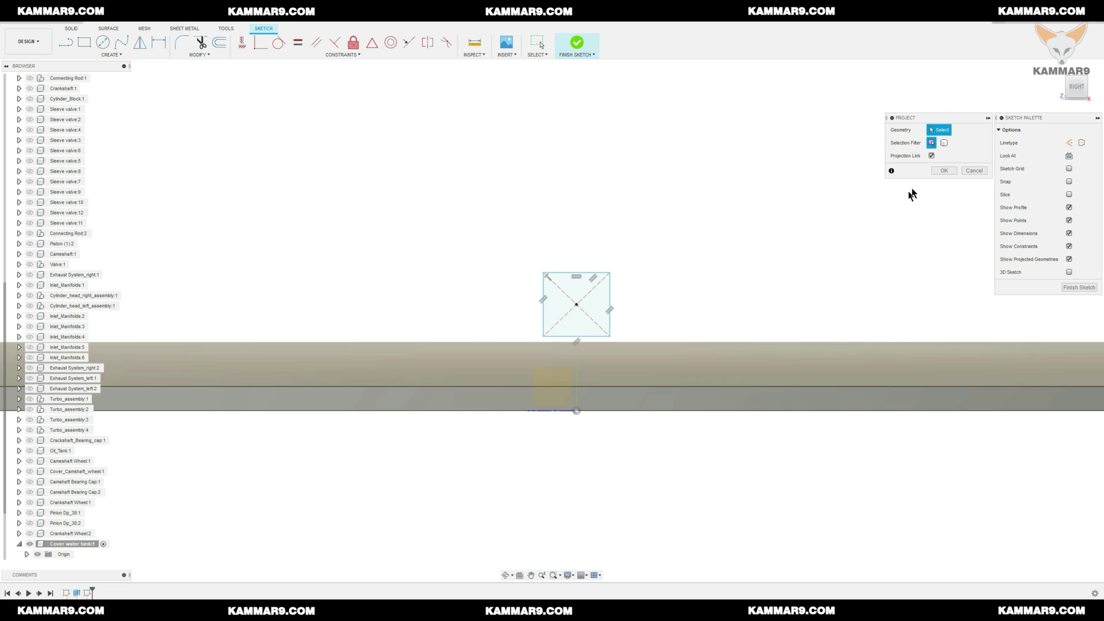
{"action": "left_click", "coordinate": [943, 143]}
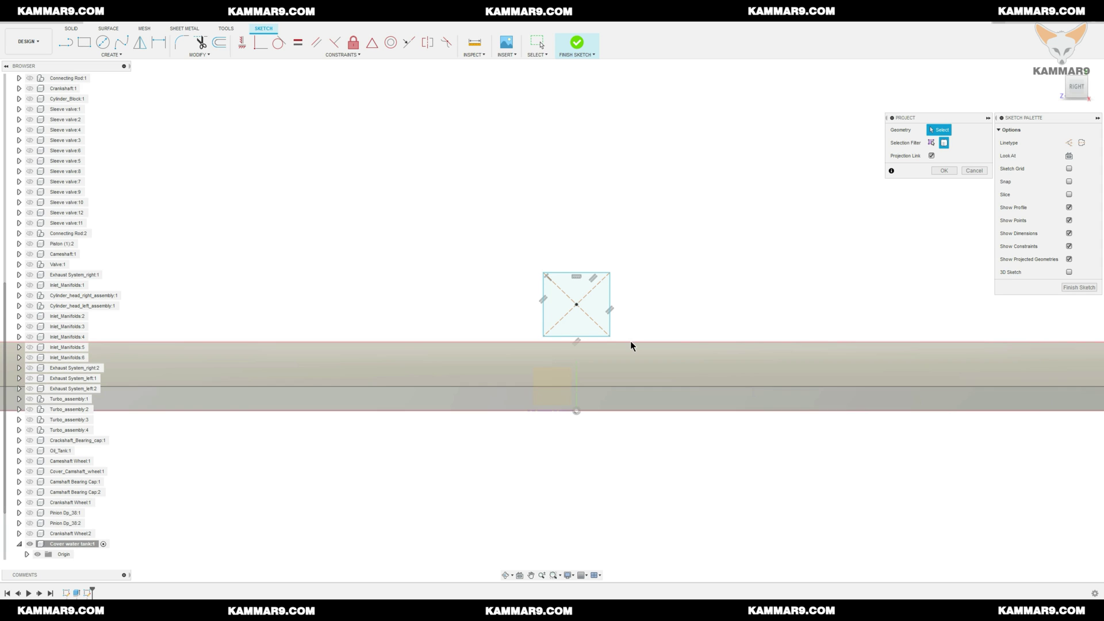
{"action": "left_click", "coordinate": [630, 340]}
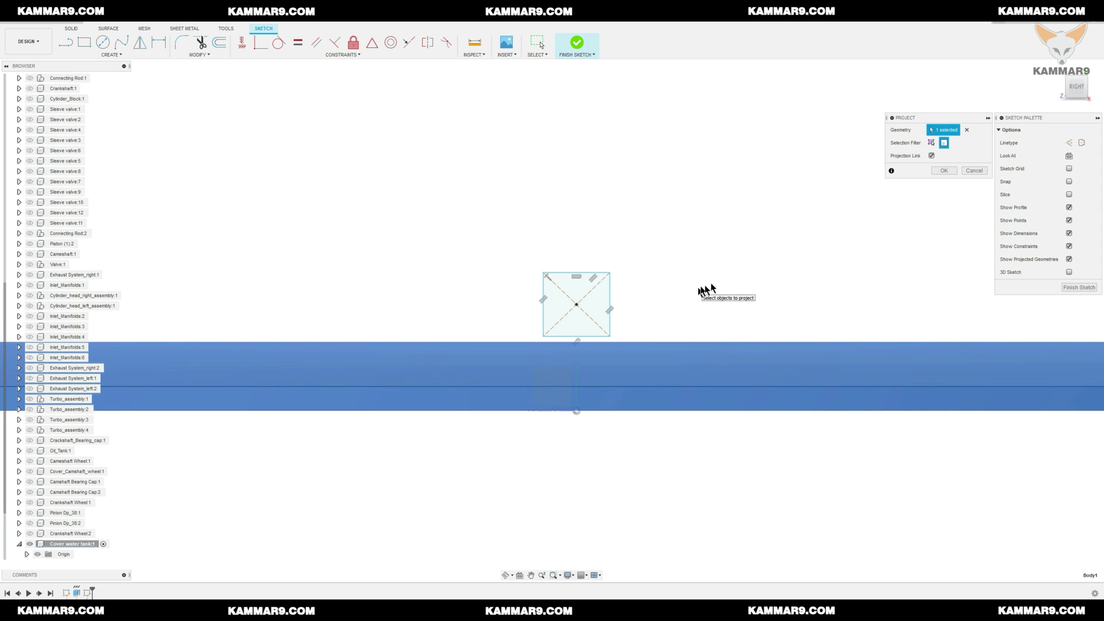
{"action": "left_click", "coordinate": [941, 171]}
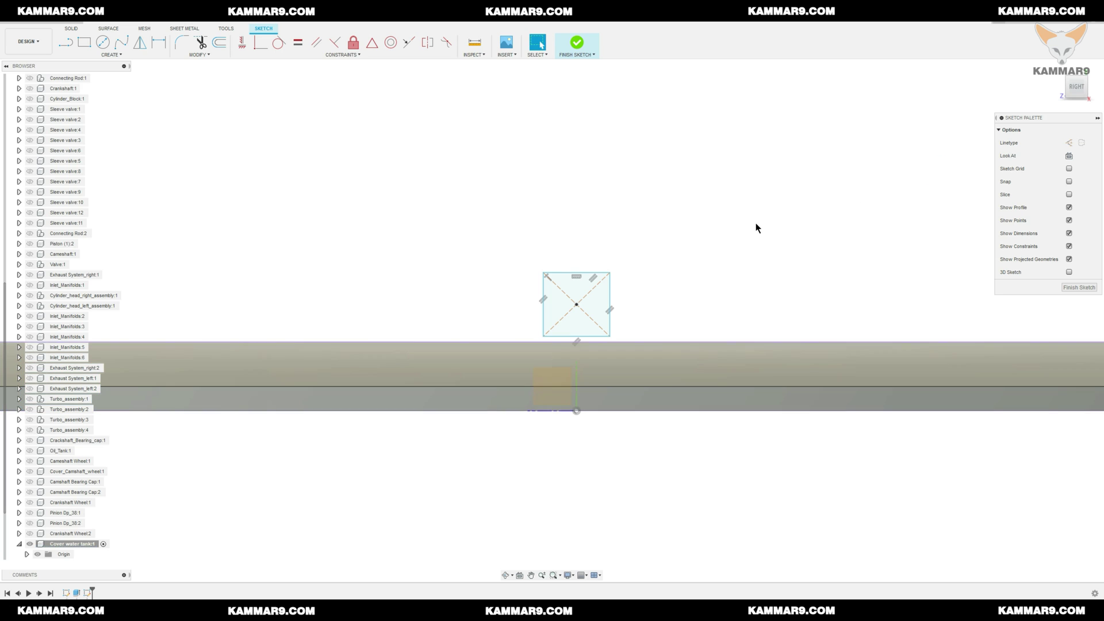
Constrain the rectangle's centre to the midpoint of the cover's projected top edge
{"action": "left_click", "coordinate": [645, 341]}
{"action": "scroll", "coordinate": [619, 259], "scroll_direction": "down", "scroll_amount": 6}
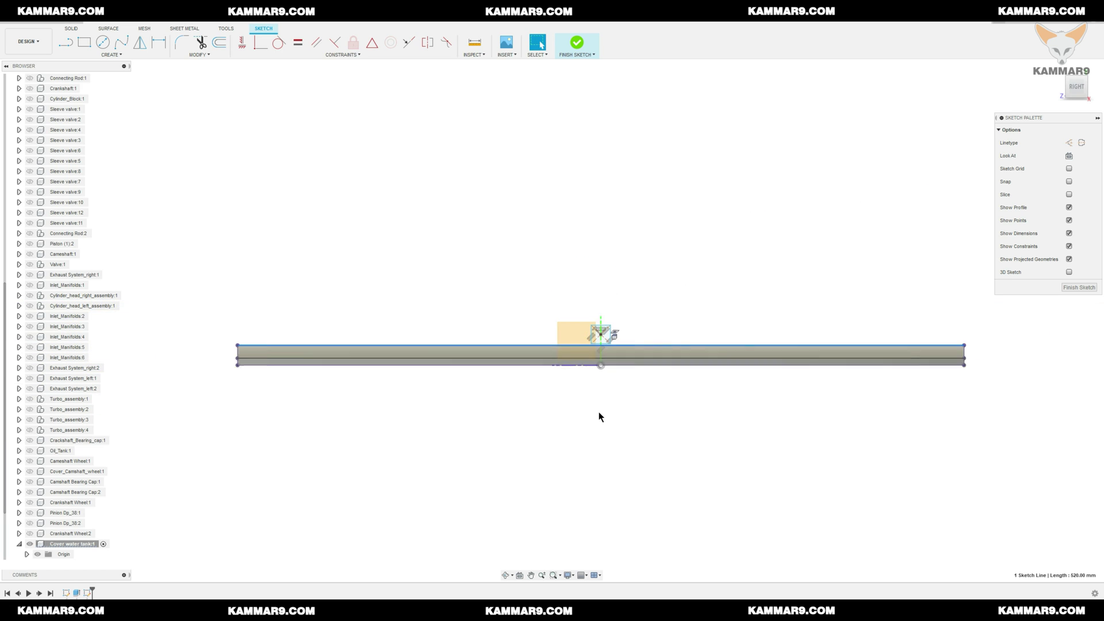
{"action": "scroll", "coordinate": [608, 339], "scroll_direction": "up", "scroll_amount": 5}
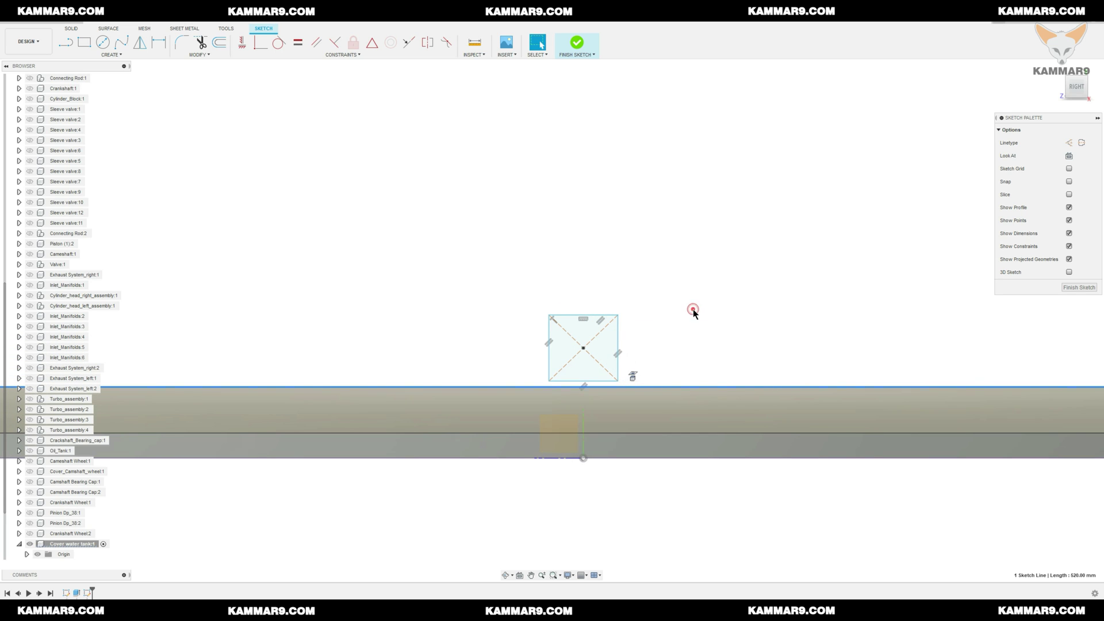
{"action": "left_click", "coordinate": [582, 347]}
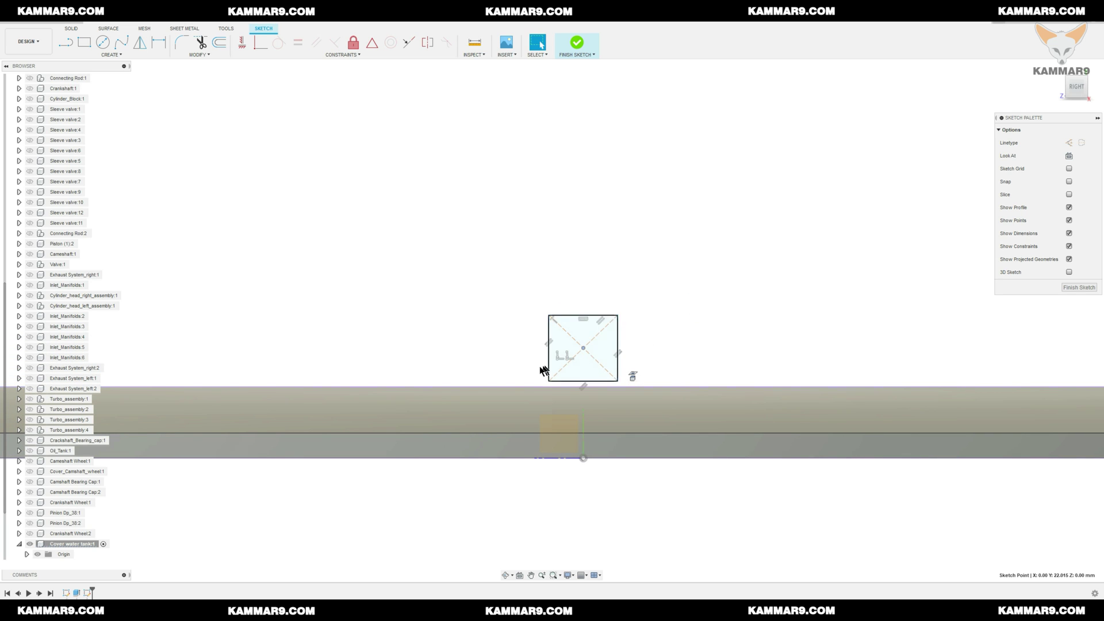
{"action": "left_click", "coordinate": [517, 387], "text": "shift"}
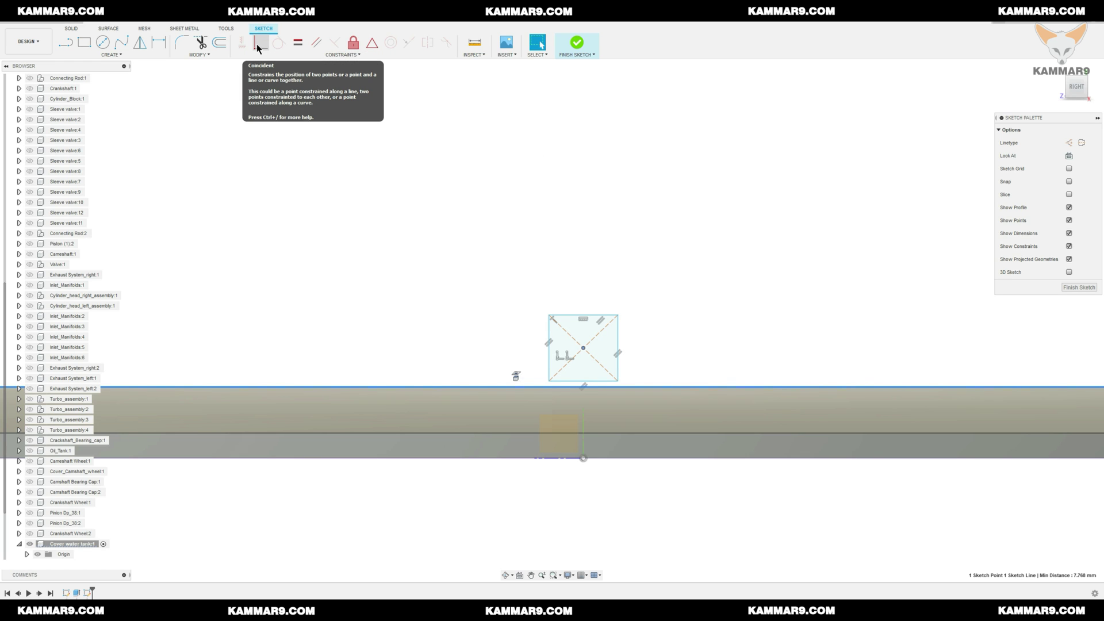
{"action": "left_click", "coordinate": [317, 54]}
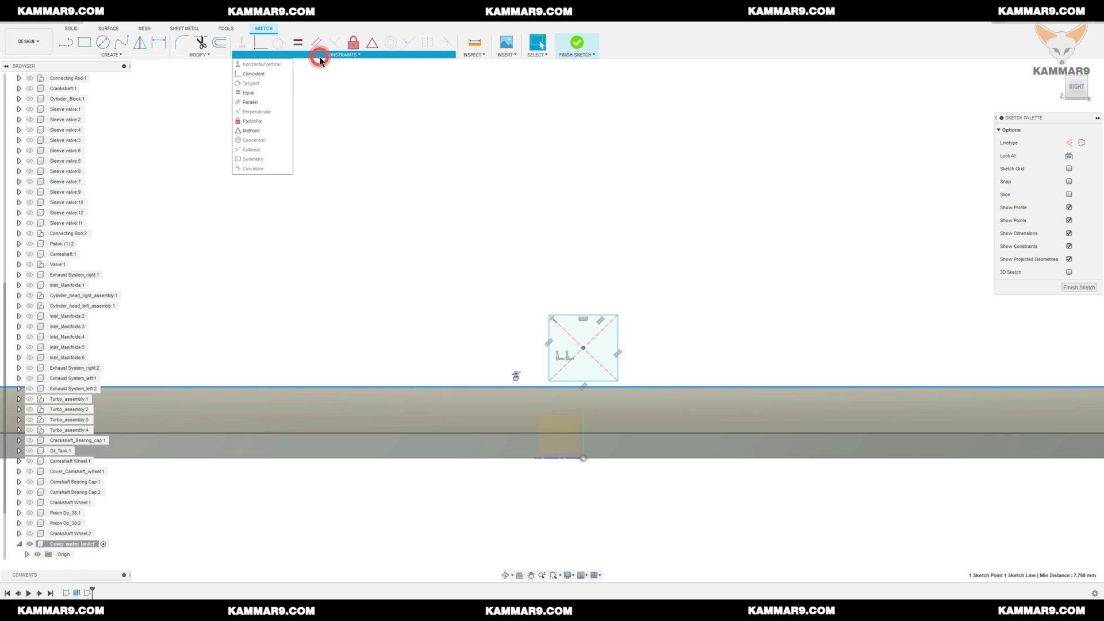
{"action": "left_click", "coordinate": [250, 131]}
{"action": "key", "text": "Escape"}
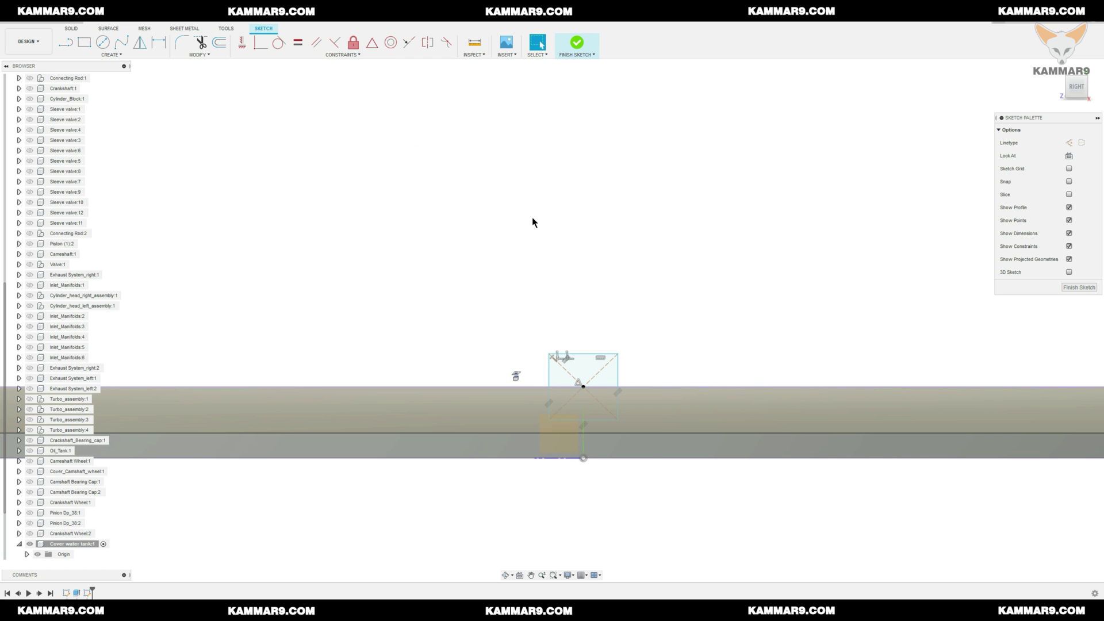
{"action": "scroll", "coordinate": [605, 392], "scroll_direction": "up", "scroll_amount": 3}
Dimension the rectangle's width to 8 mm
{"action": "key", "text": "d"}
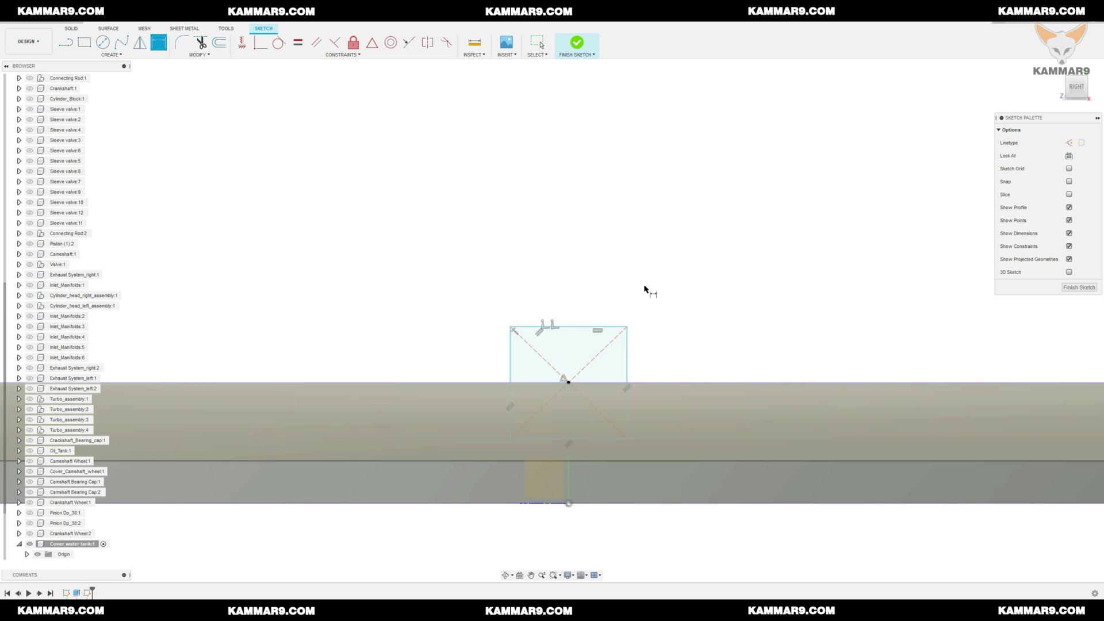
{"action": "left_click", "coordinate": [584, 327]}
{"action": "left_click", "coordinate": [579, 260]}
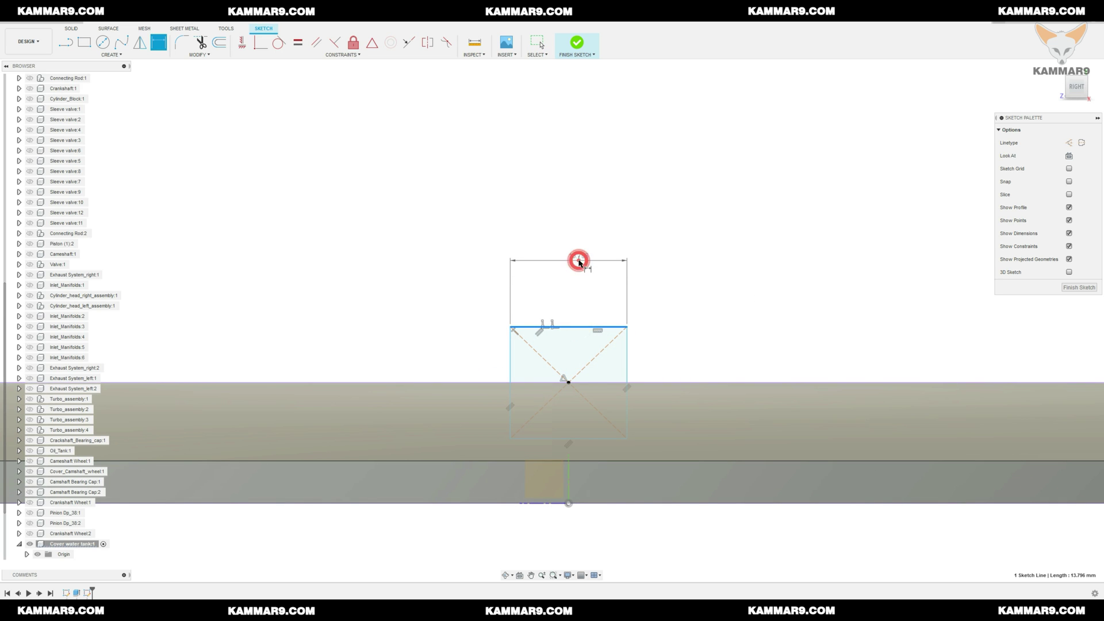
{"action": "type", "text": "8"}
{"action": "key", "text": "Return"}
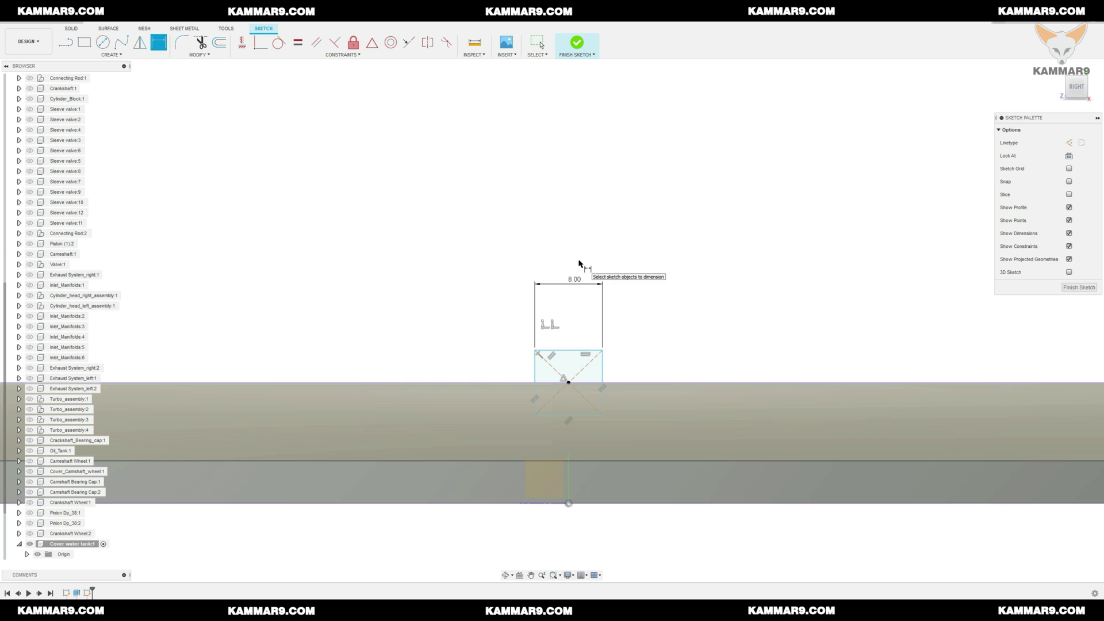
{"action": "key", "text": "Escape"}
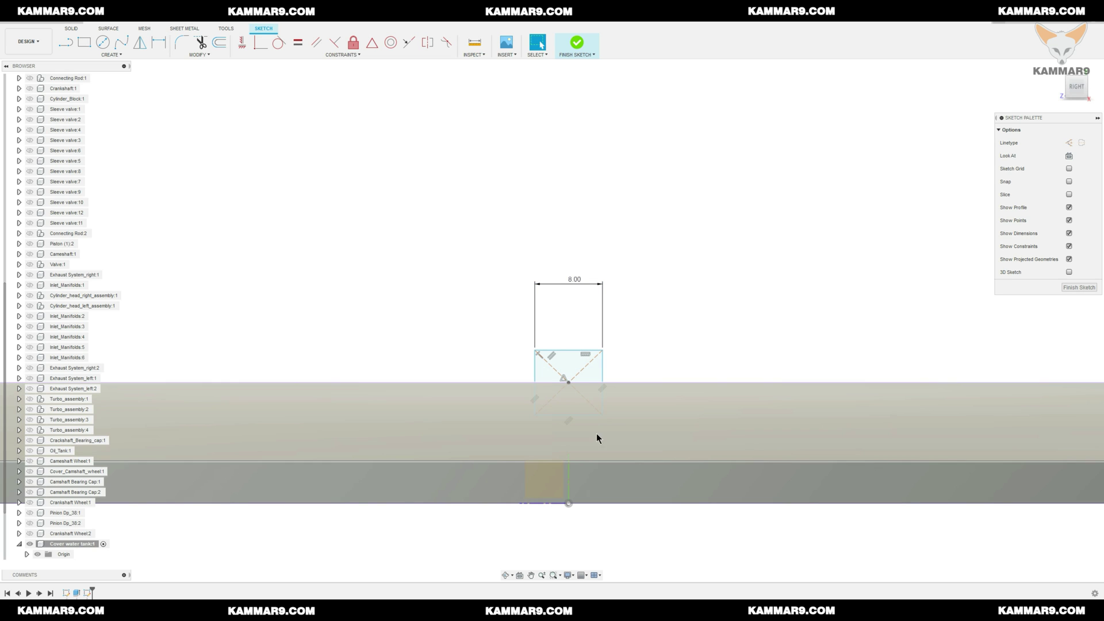
Make the rectangle's right and top edges equal so it becomes an 8 mm square
{"action": "mouse_move", "coordinate": [602, 421]}
{"action": "left_mouse_down"}
{"action": "mouse_move", "coordinate": [604, 447]}
{"action": "mouse_move", "coordinate": [601, 419]}
{"action": "mouse_move", "coordinate": [603, 434]}
{"action": "left_mouse_up"}
{"action": "left_click", "coordinate": [685, 319]}
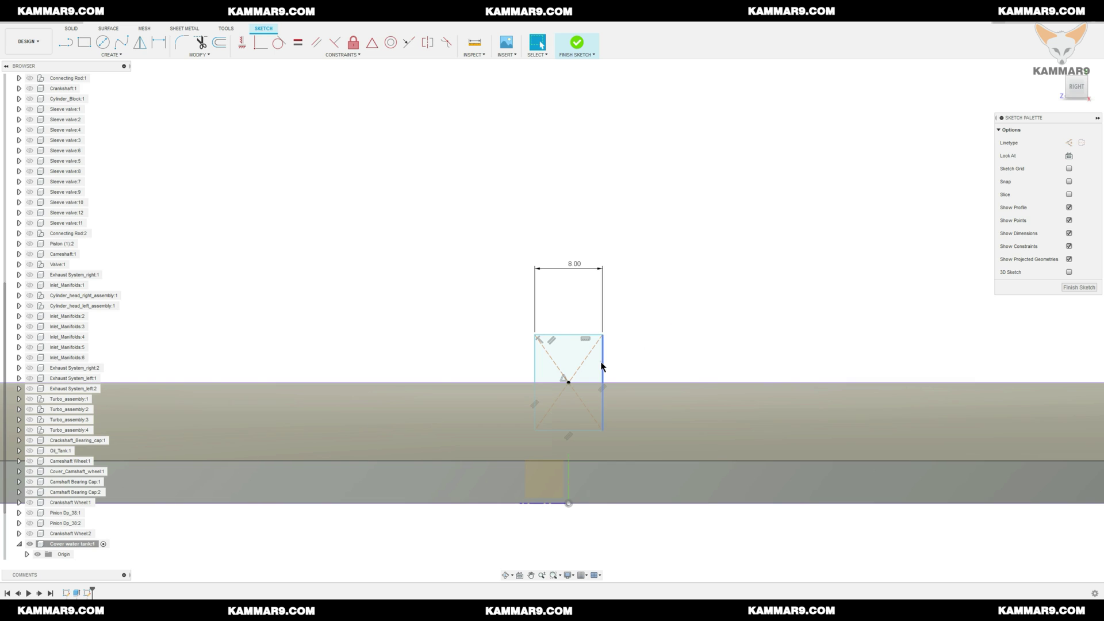
{"action": "left_click", "coordinate": [601, 369]}
{"action": "left_click", "coordinate": [581, 336], "text": "shift"}
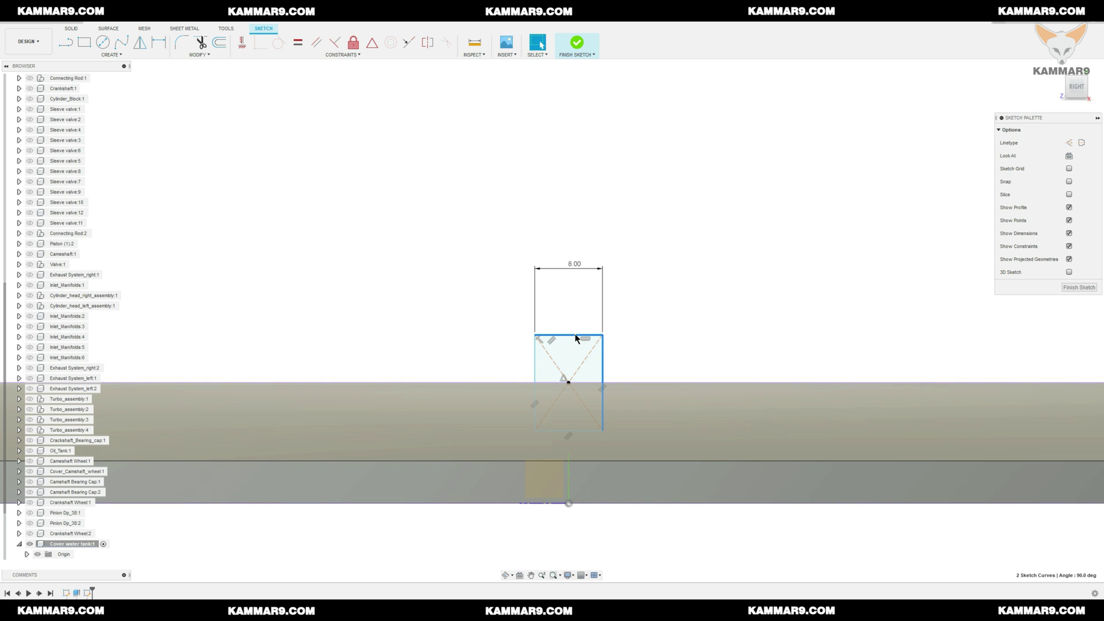
{"action": "left_click", "coordinate": [297, 41]}
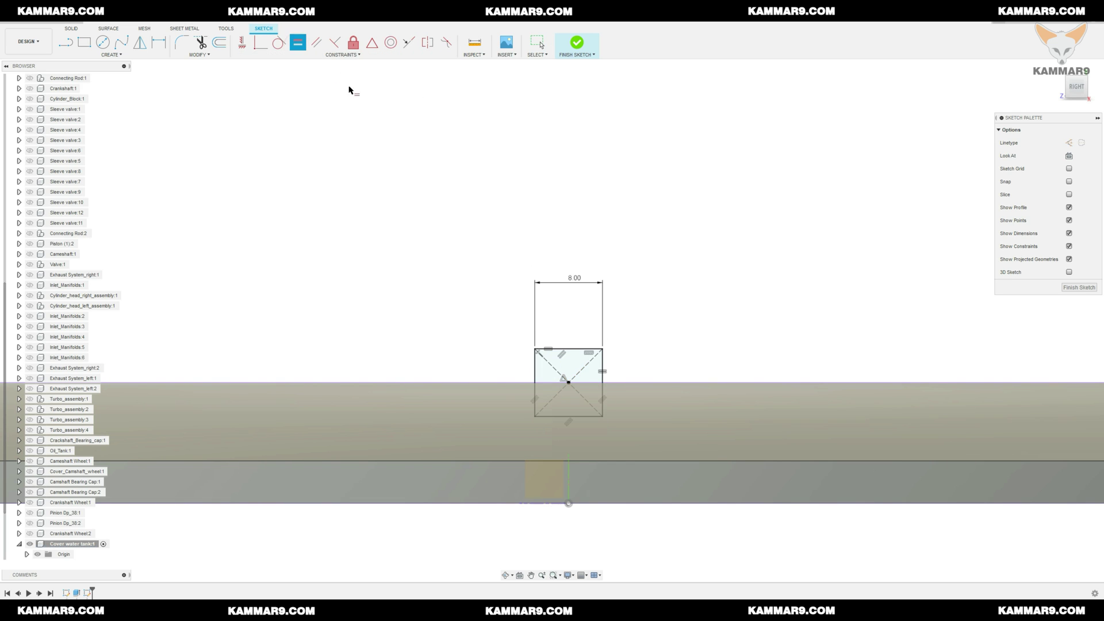
{"action": "key", "text": "Escape"}
{"action": "middle_click_drag", "start_coordinate": [626, 197], "coordinate": [625, 290], "text": "shift"}
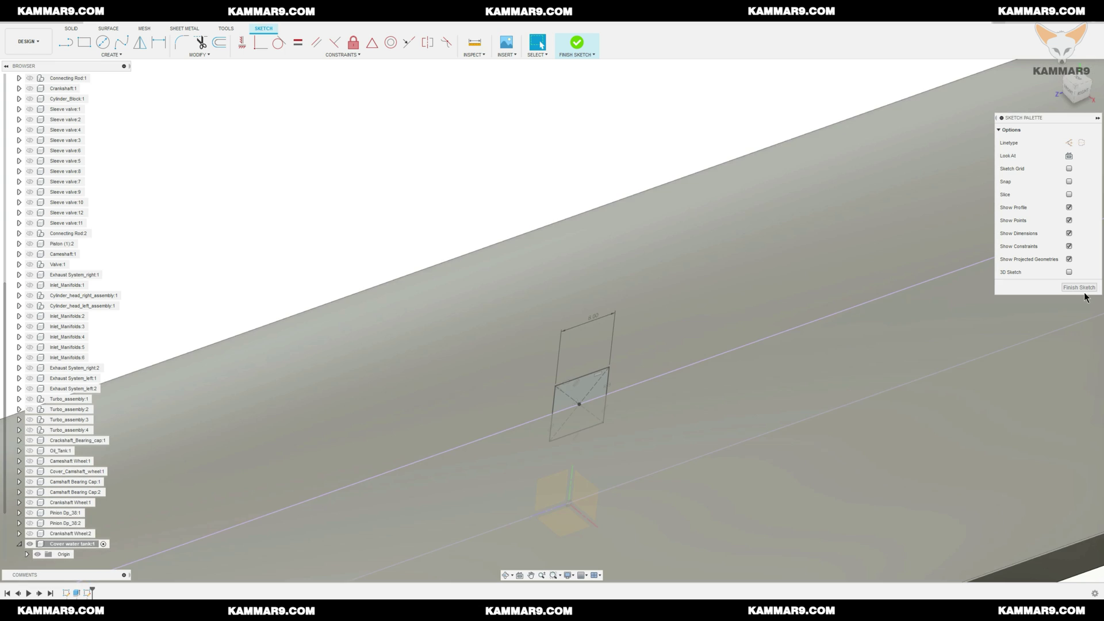
Finish the square sketch and drag both square profiles into the plate as a cut
{"action": "left_click", "coordinate": [1085, 288]}
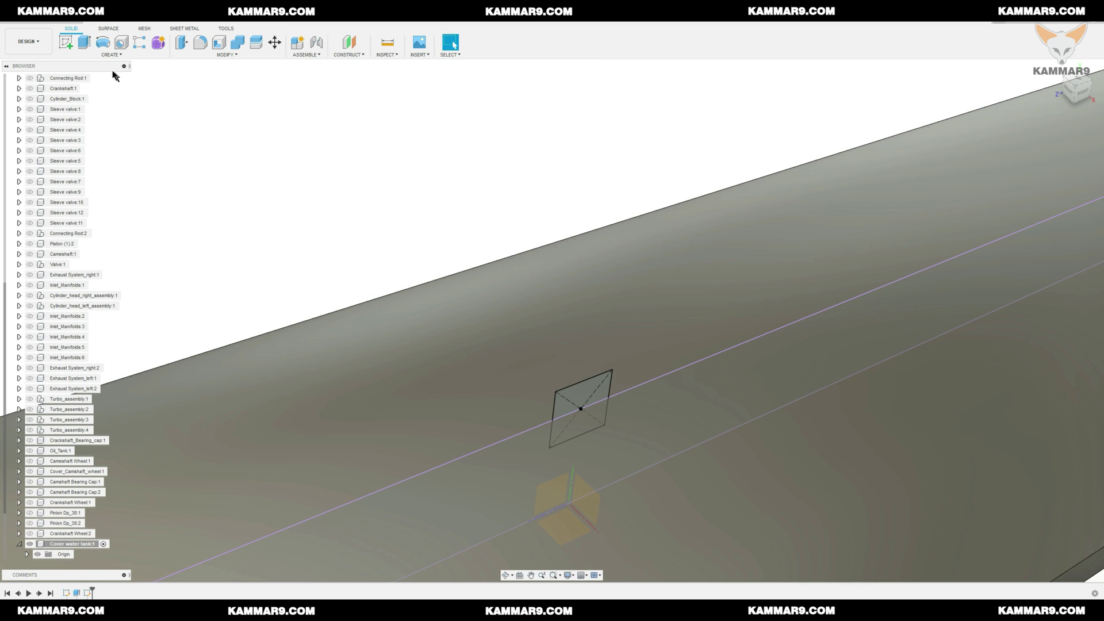
{"action": "key", "text": "e"}
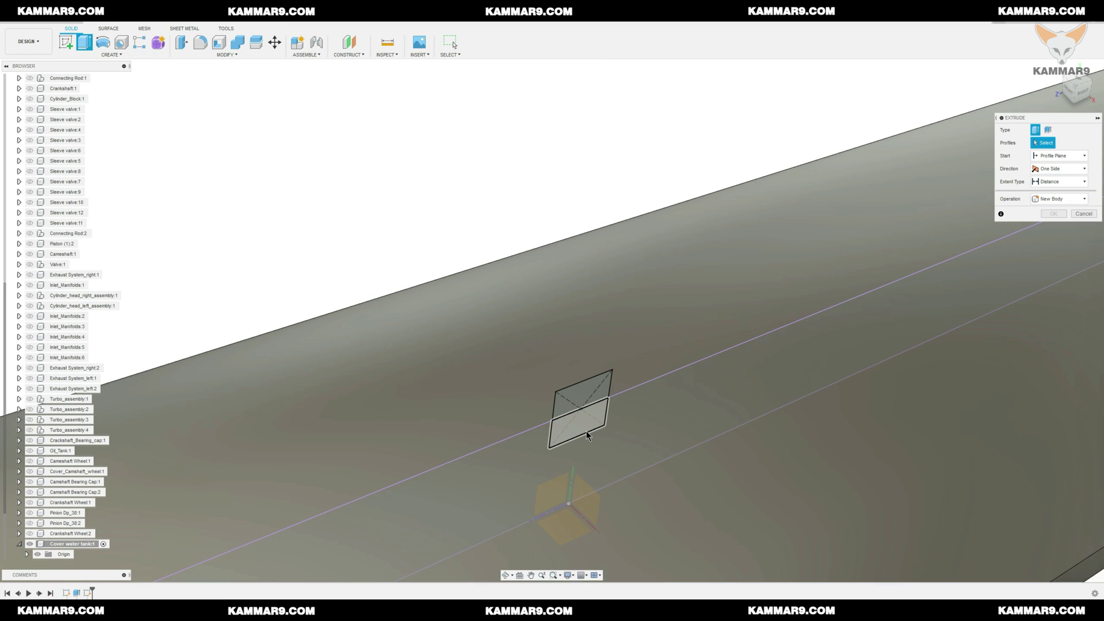
{"action": "left_click", "coordinate": [586, 436]}
{"action": "left_click", "coordinate": [582, 399]}
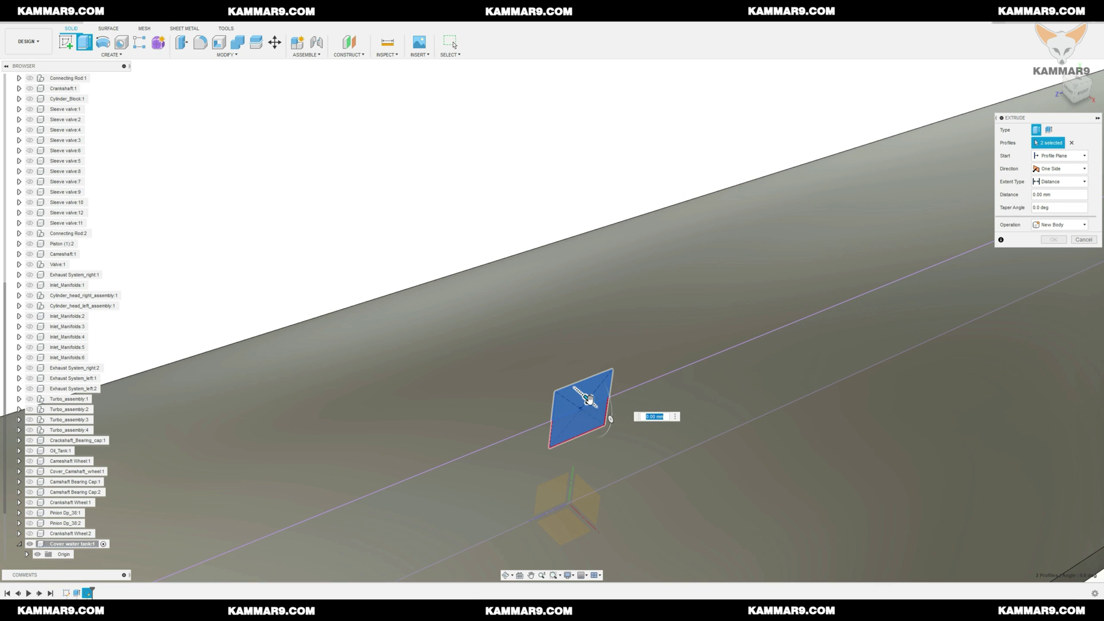
{"action": "left_click_drag", "start_coordinate": [589, 399], "coordinate": [727, 519]}
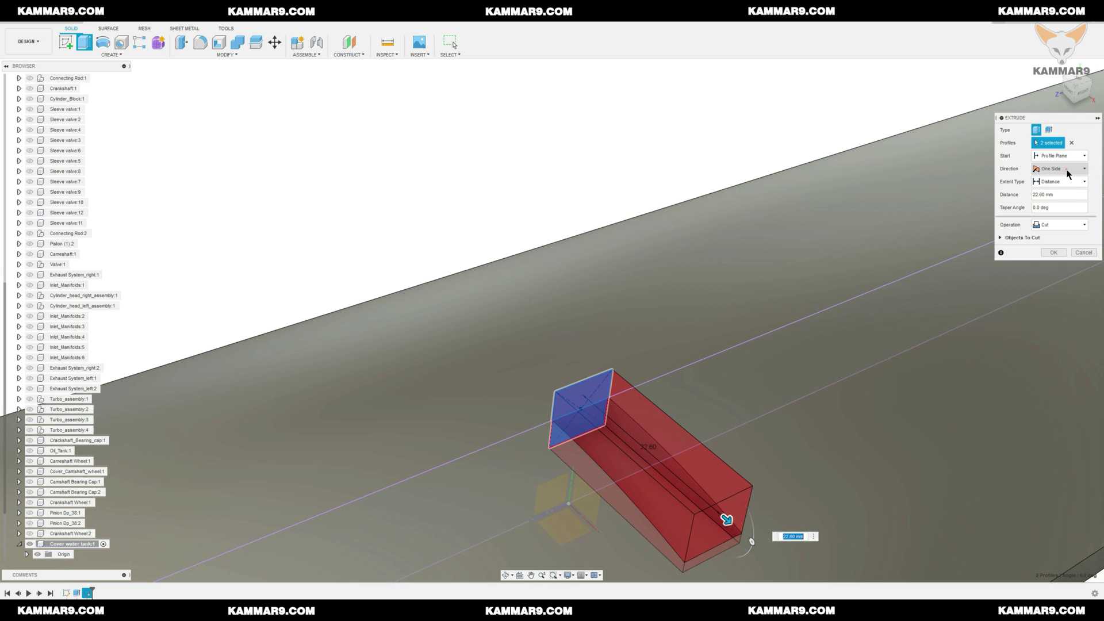
Make the cut symmetric at an 80 mm whole length and confirm the slot
{"action": "left_click", "coordinate": [1066, 169]}
{"action": "left_click", "coordinate": [1060, 200]}
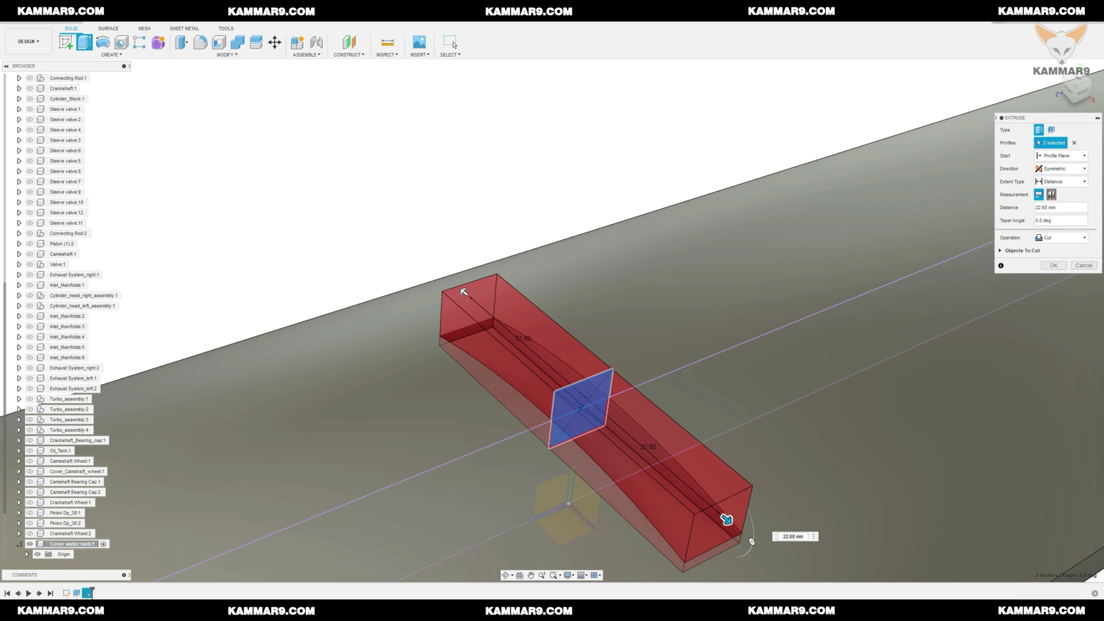
{"action": "left_click", "coordinate": [1051, 194]}
{"action": "left_click", "coordinate": [1062, 207]}
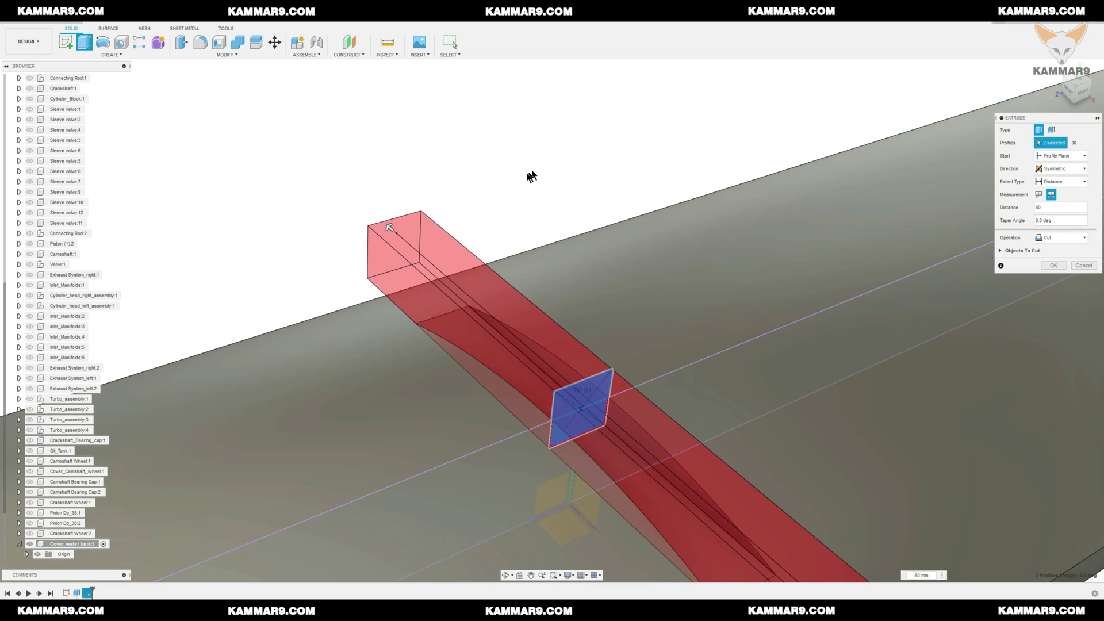
{"action": "scroll", "coordinate": [532, 177], "scroll_direction": "down", "scroll_amount": 3}
{"action": "left_click", "coordinate": [1053, 265]}
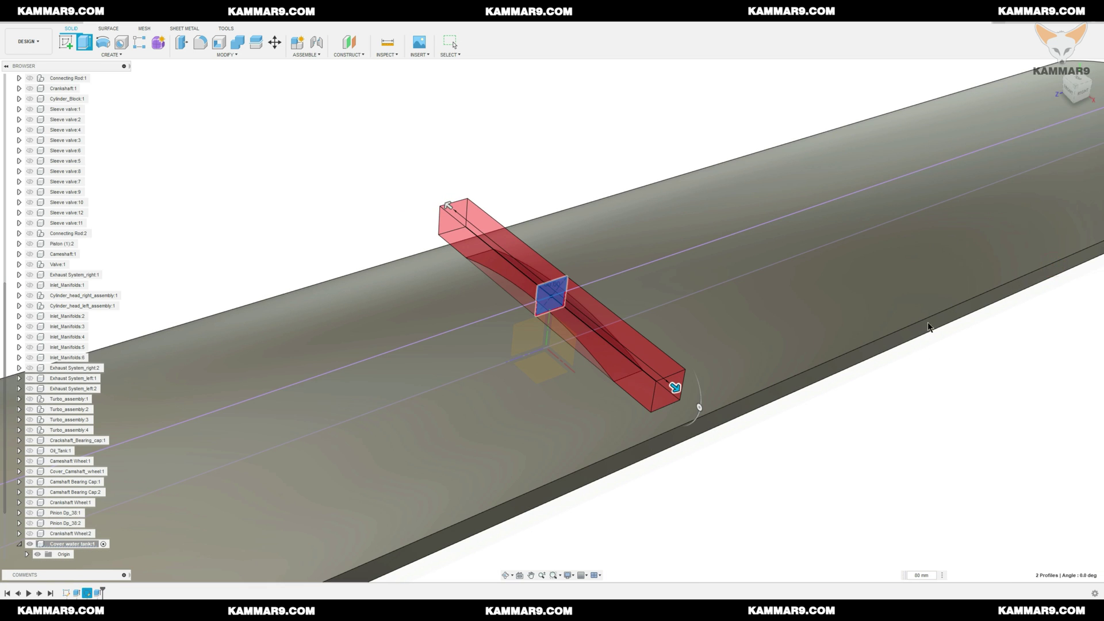
{"action": "scroll", "coordinate": [634, 471], "scroll_direction": "down", "scroll_amount": 4}
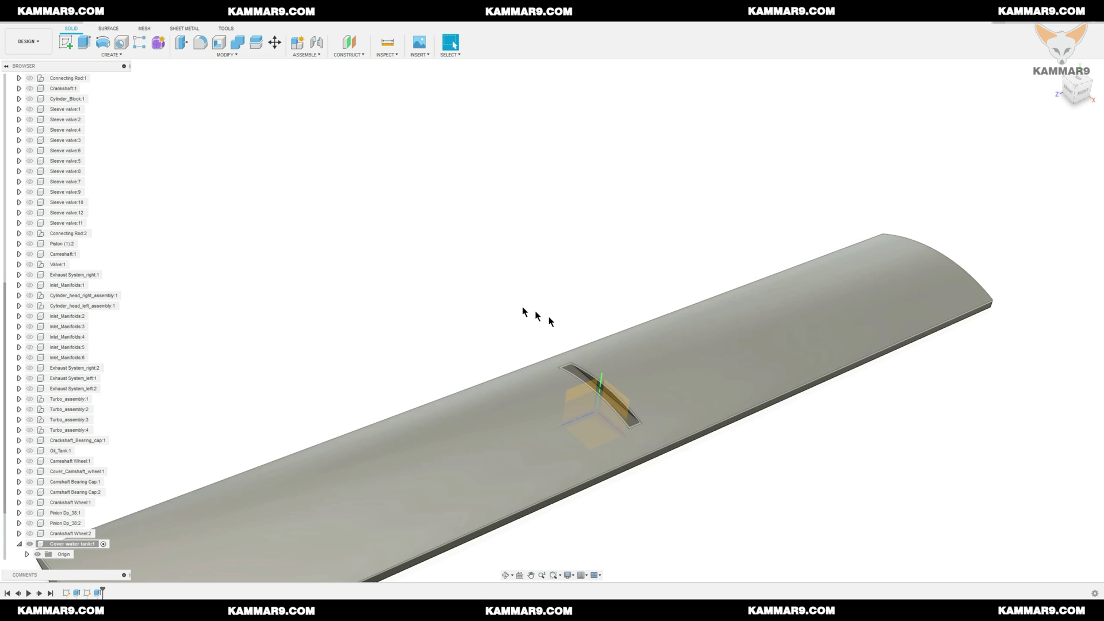
{"action": "scroll", "coordinate": [511, 316], "scroll_direction": "down", "scroll_amount": 3}
{"action": "middle_click_drag", "start_coordinate": [510, 316], "coordinate": [534, 312], "text": "shift"}
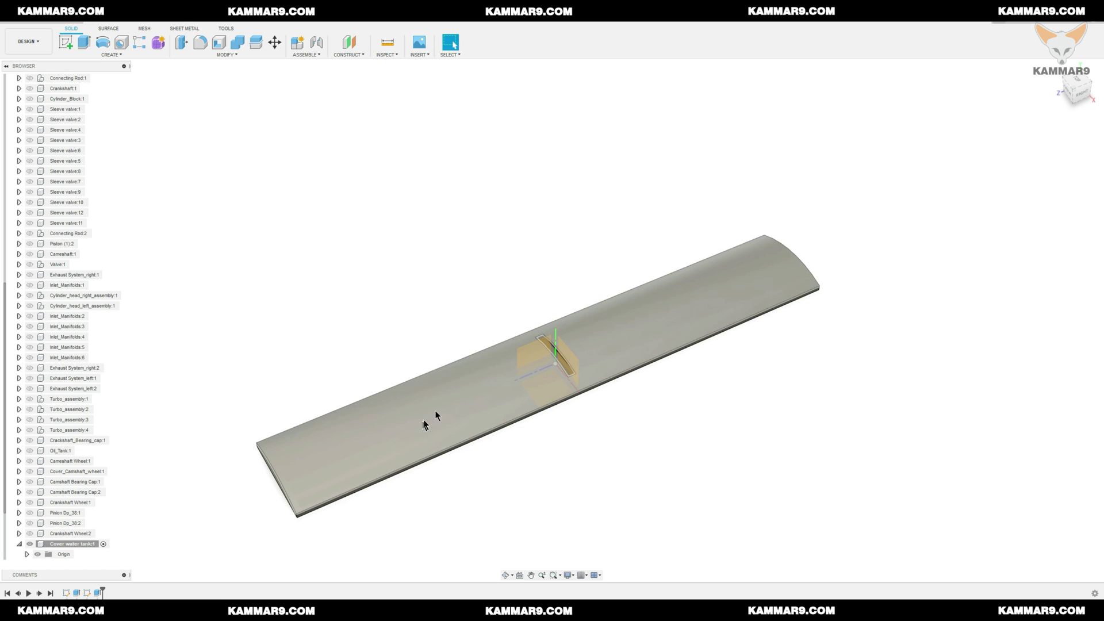
Start a rectangular pattern of the slot cut along the plate's long axis
{"action": "left_click", "coordinate": [99, 592]}
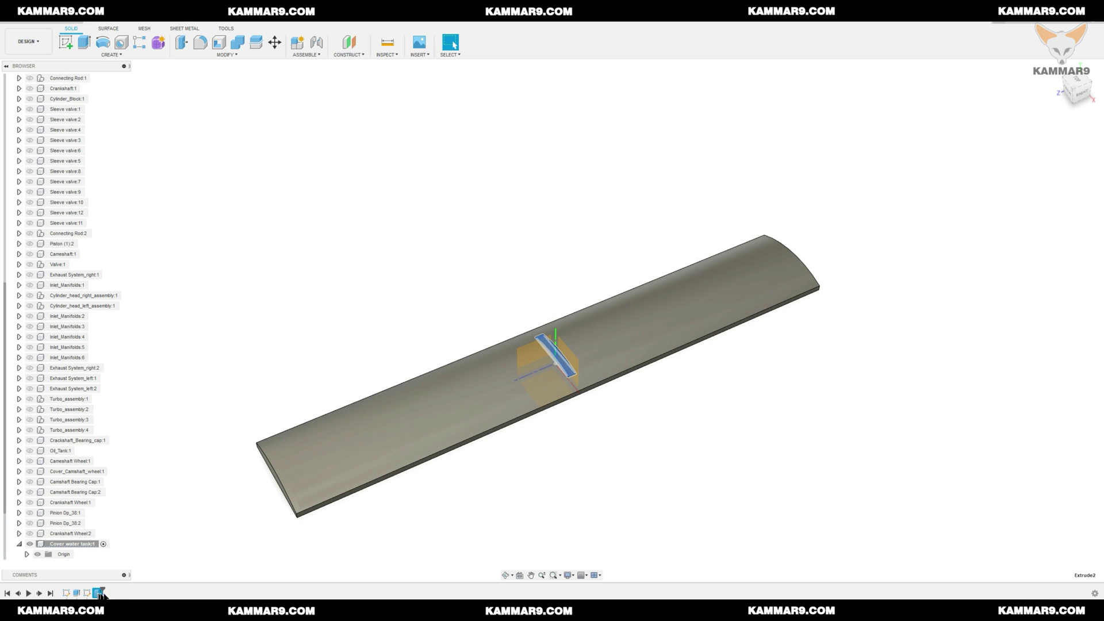
{"action": "left_click", "coordinate": [234, 55]}
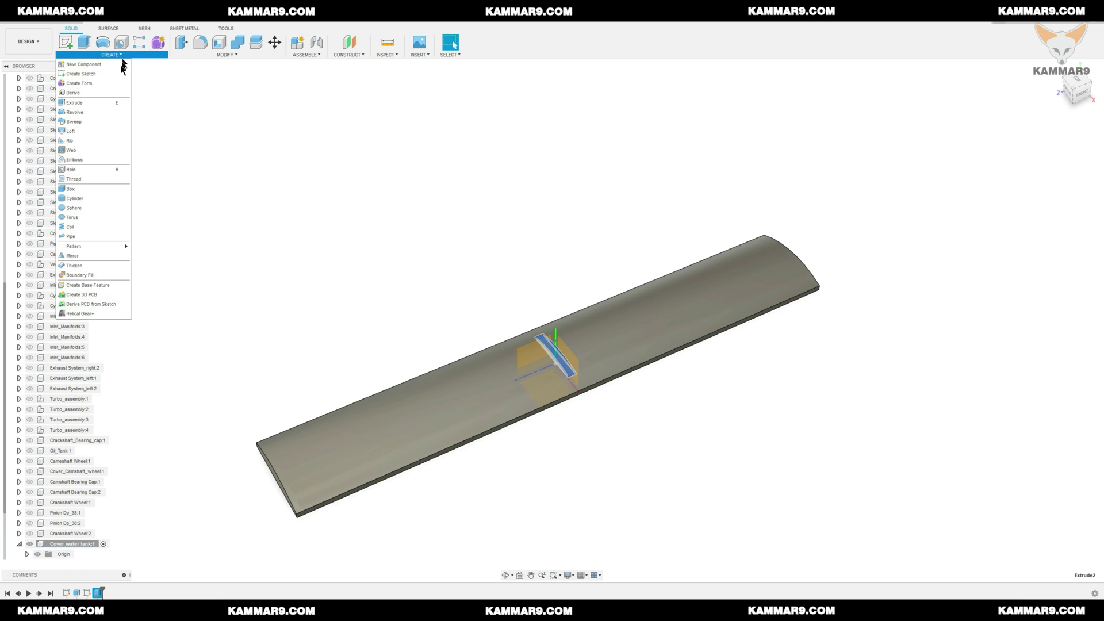
{"action": "left_click", "coordinate": [140, 42]}
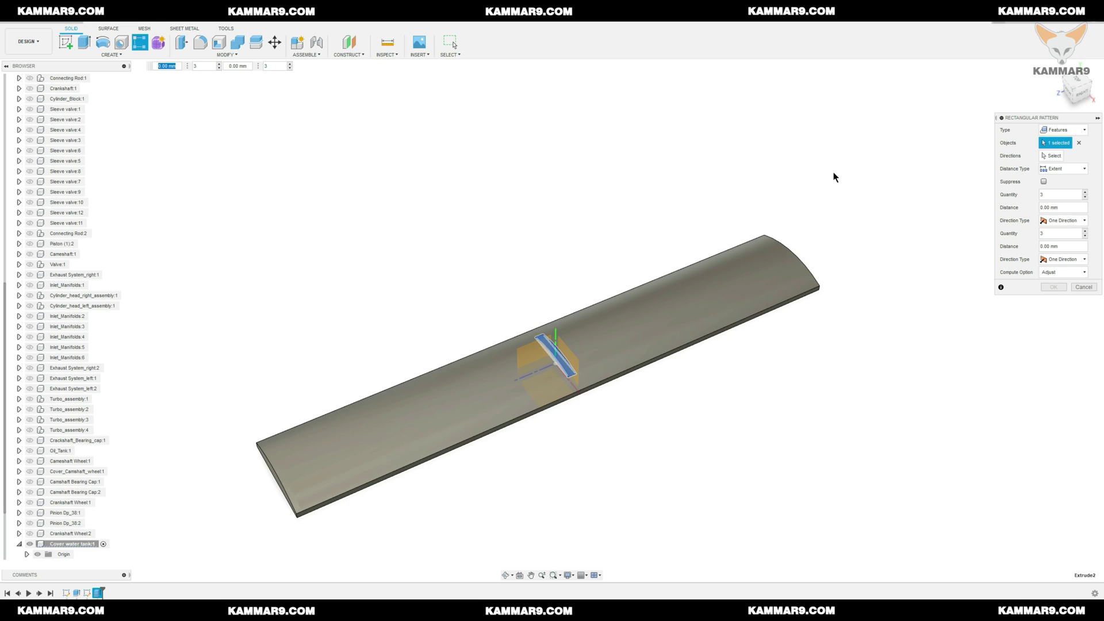
{"action": "left_click", "coordinate": [1053, 156]}
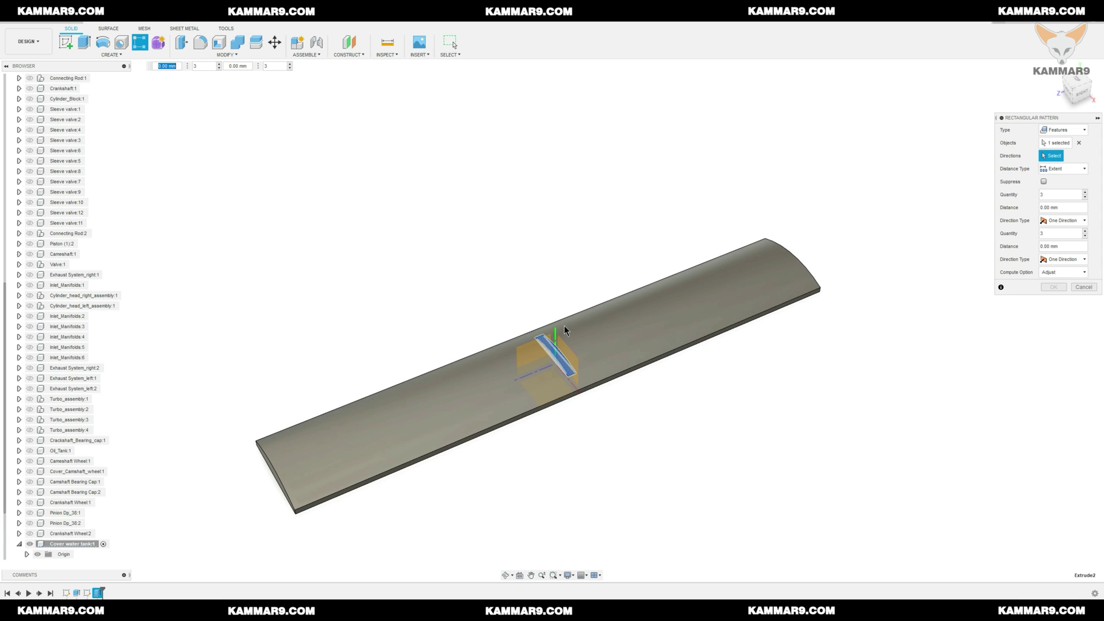
{"action": "scroll", "coordinate": [563, 362], "scroll_direction": "up", "scroll_amount": 3}
{"action": "scroll", "coordinate": [575, 357], "scroll_direction": "down", "scroll_amount": 3}
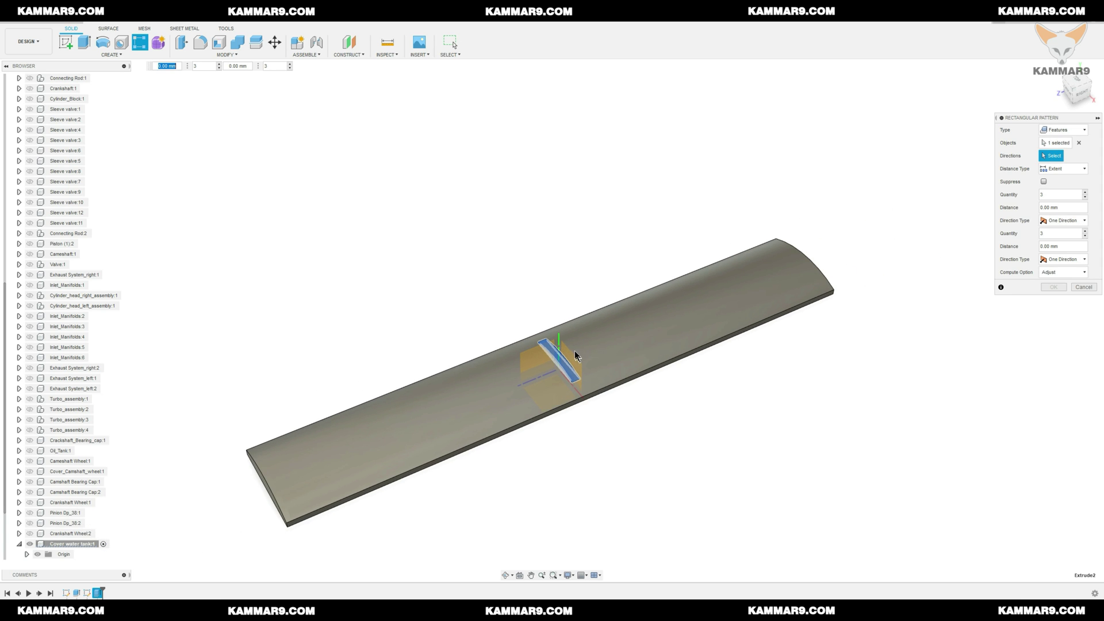
{"action": "left_click", "coordinate": [547, 378]}
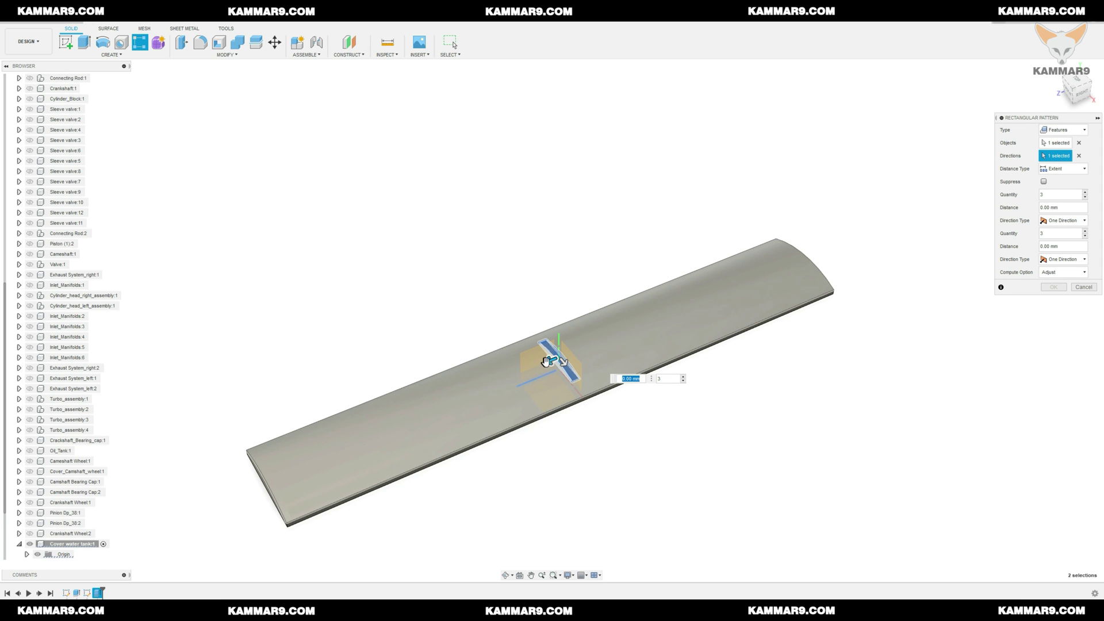
{"action": "left_click_drag", "start_coordinate": [550, 360], "coordinate": [384, 419]}
{"action": "key", "text": "Tab"}
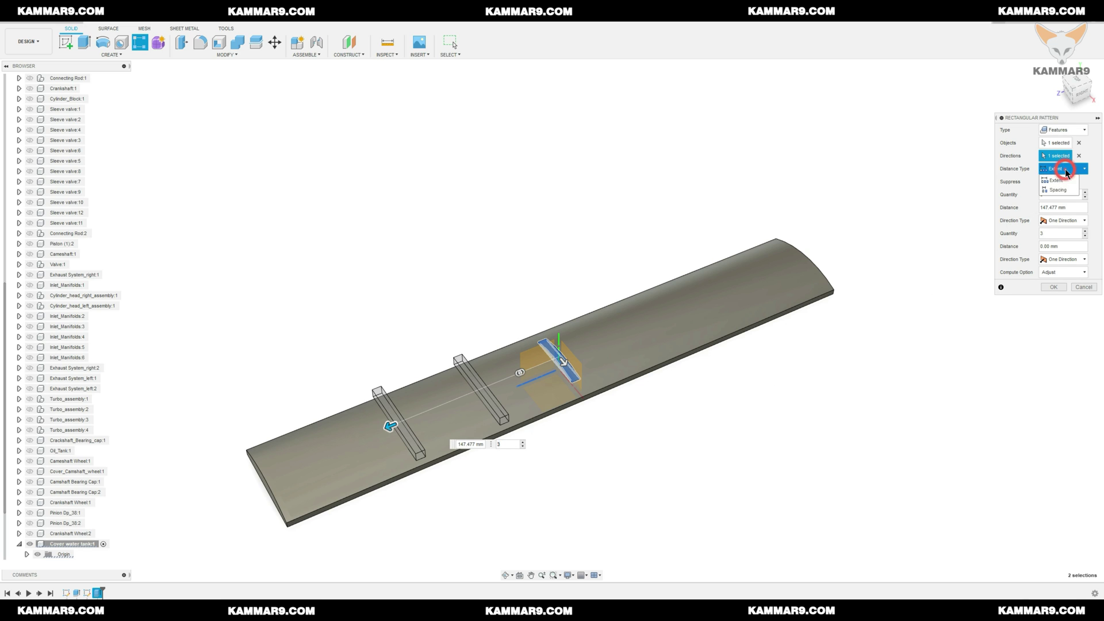
Space the slot copies 80 mm apart, extending symmetrically both ways
{"action": "left_click", "coordinate": [1057, 190]}
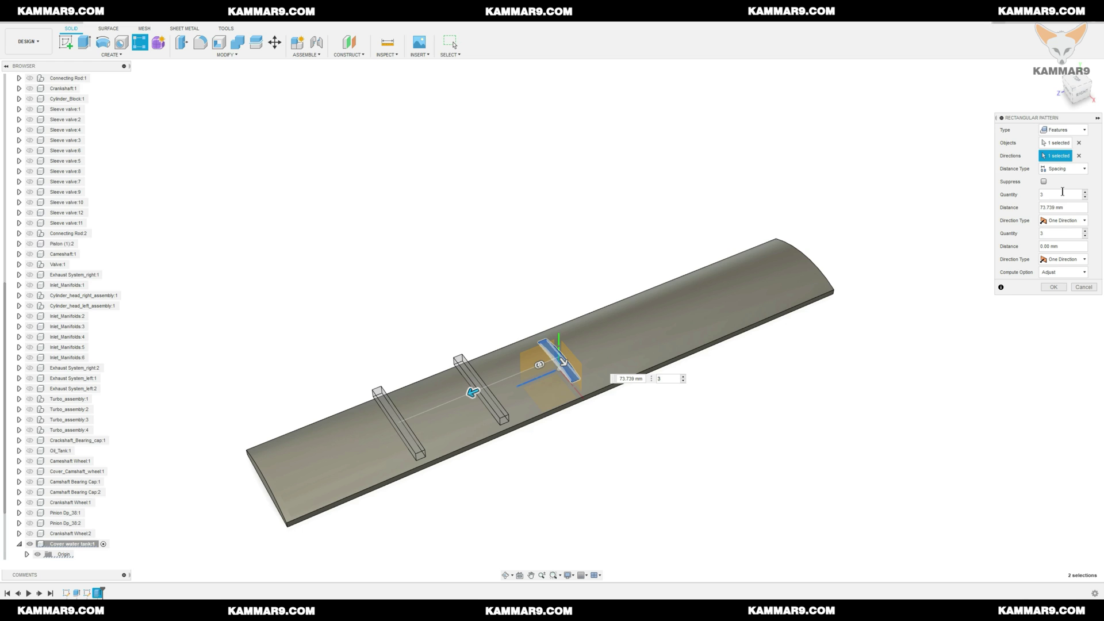
{"action": "left_click", "coordinate": [1060, 207]}
{"action": "type", "text": "80"}
{"action": "left_click", "coordinate": [1051, 194]}
{"action": "type", "text": "4"}
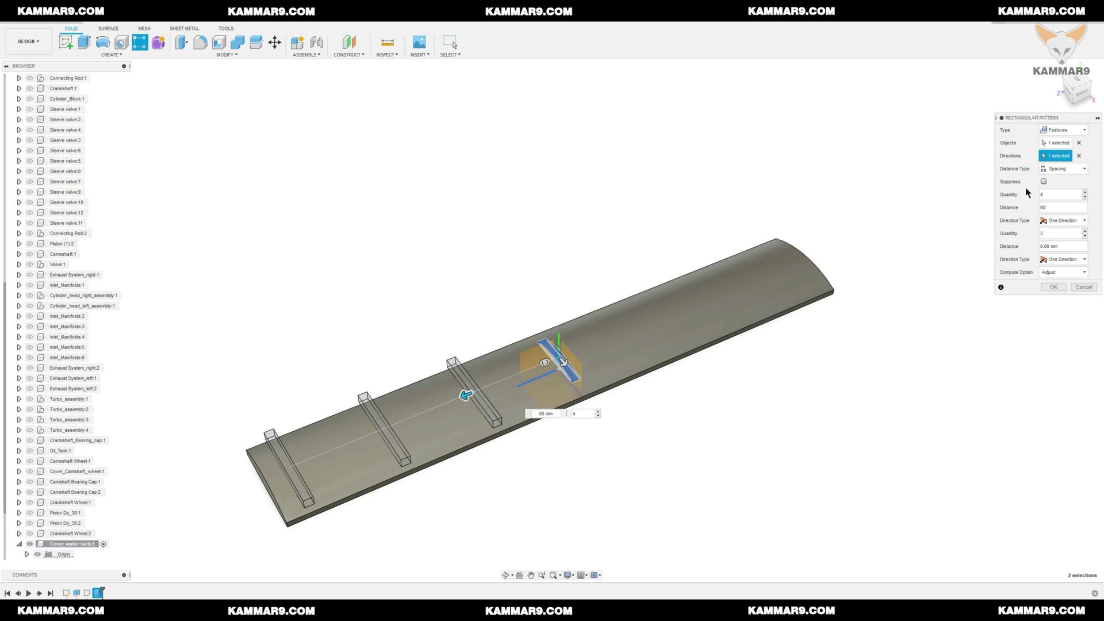
{"action": "left_click", "coordinate": [1069, 221]}
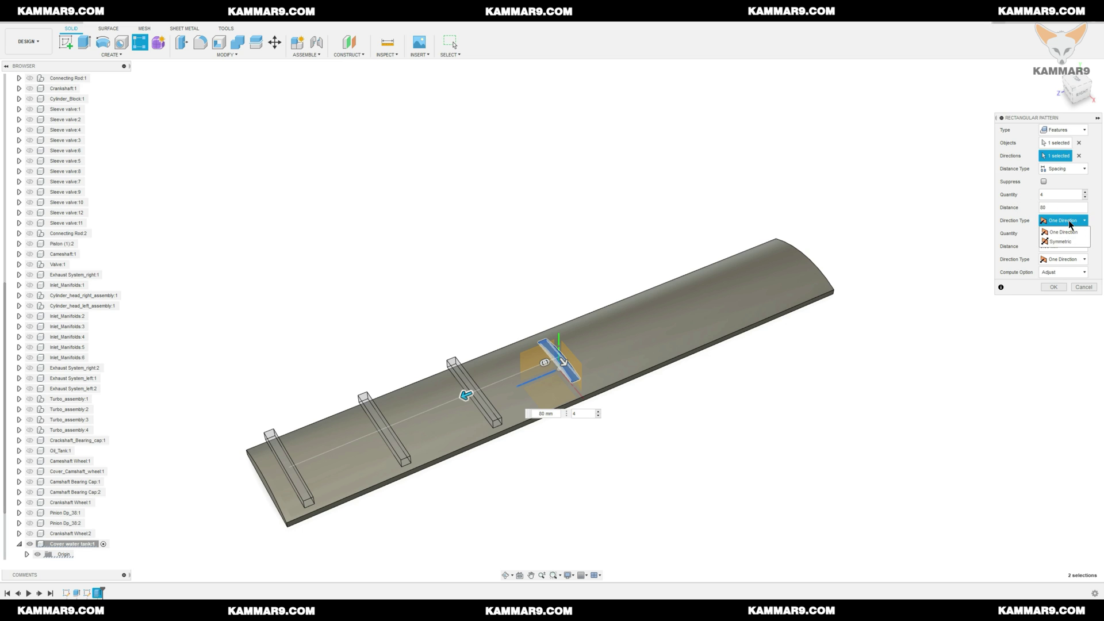
{"action": "left_click", "coordinate": [1063, 241]}
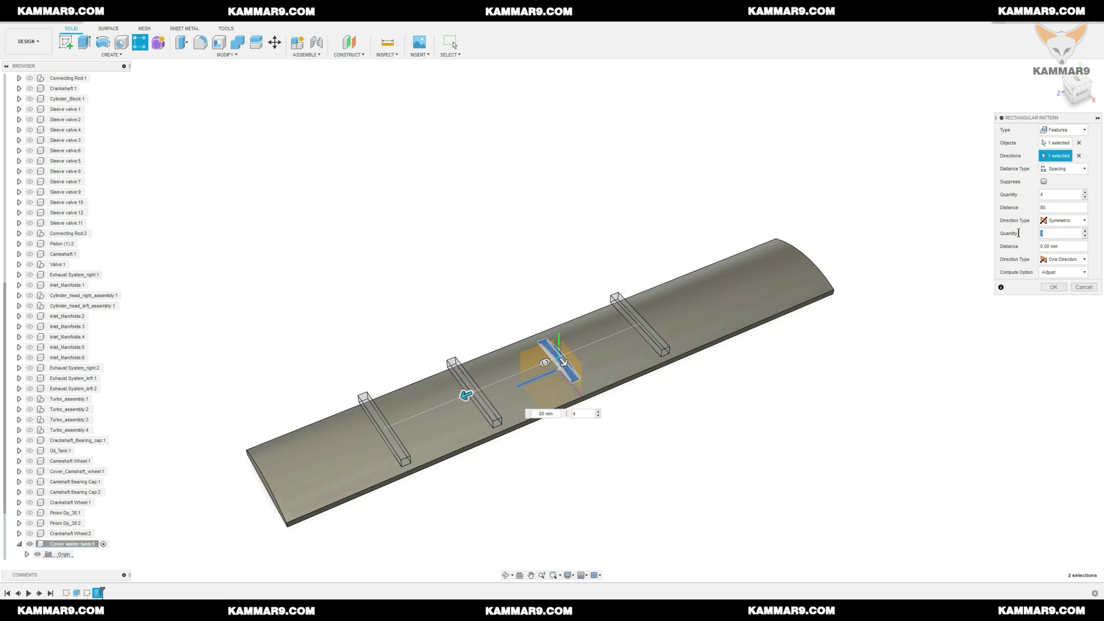
{"action": "type", "text": "4"}
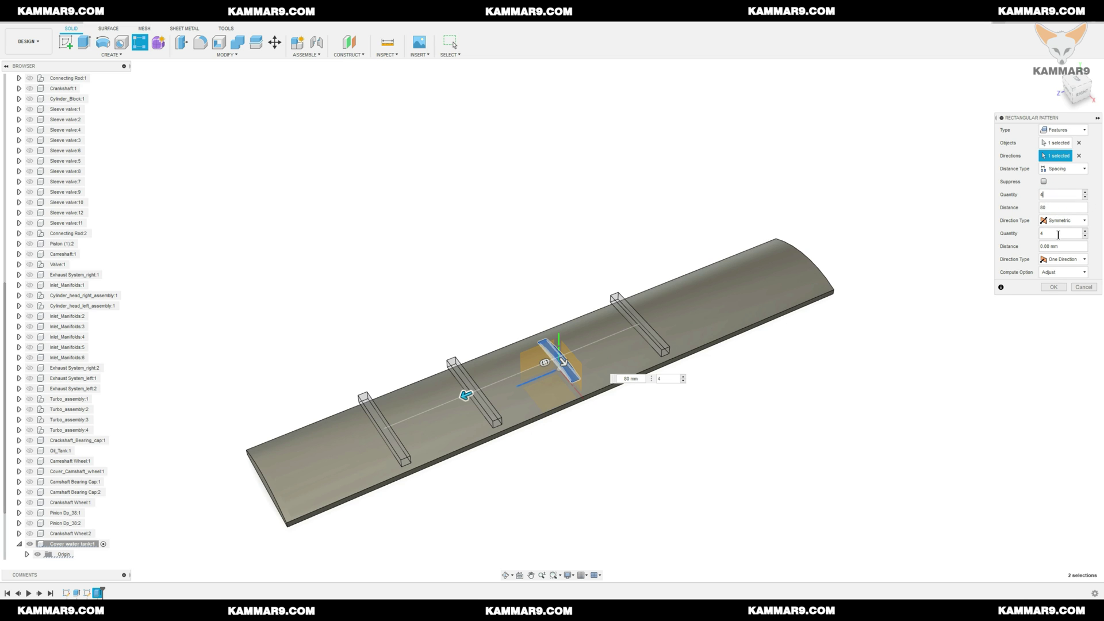
Raise the slot count to 7, keep the second direction at 1, and confirm
{"action": "left_click", "coordinate": [1085, 193]}
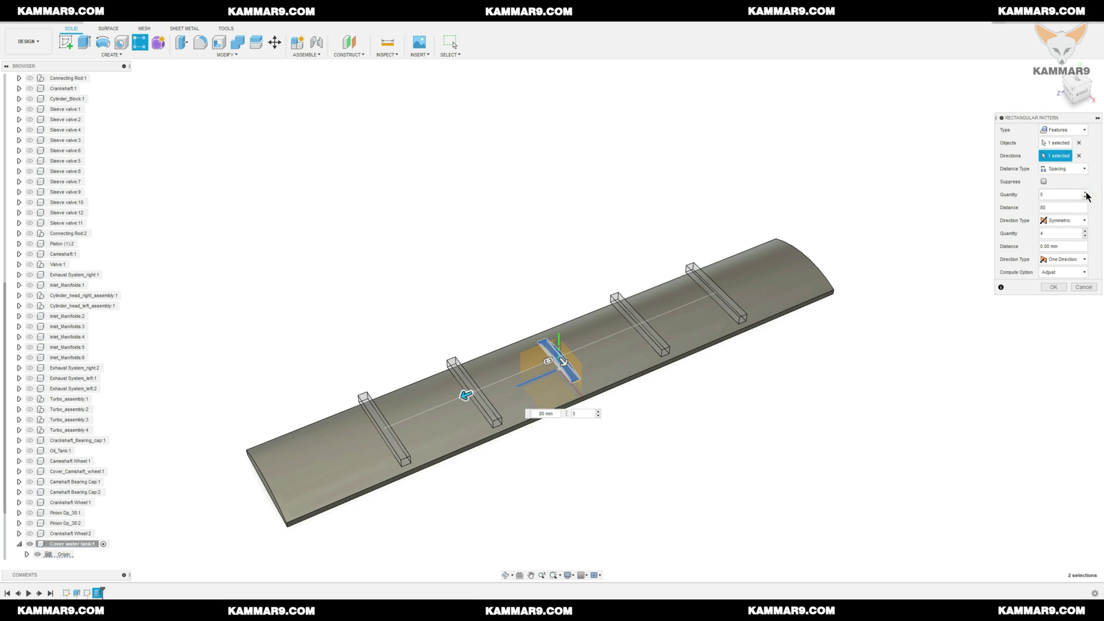
{"action": "left_click", "coordinate": [1085, 194]}
{"action": "left_click", "coordinate": [1085, 193]}
{"action": "double_click", "coordinate": [1054, 235]}
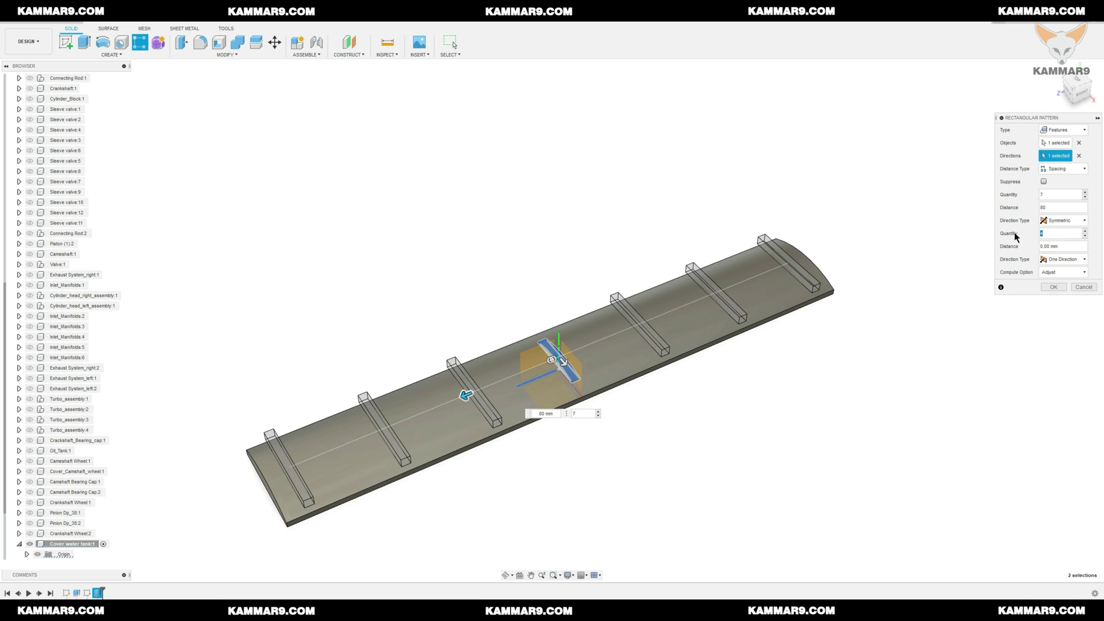
{"action": "type", "text": "1"}
{"action": "left_click", "coordinate": [1063, 246]}
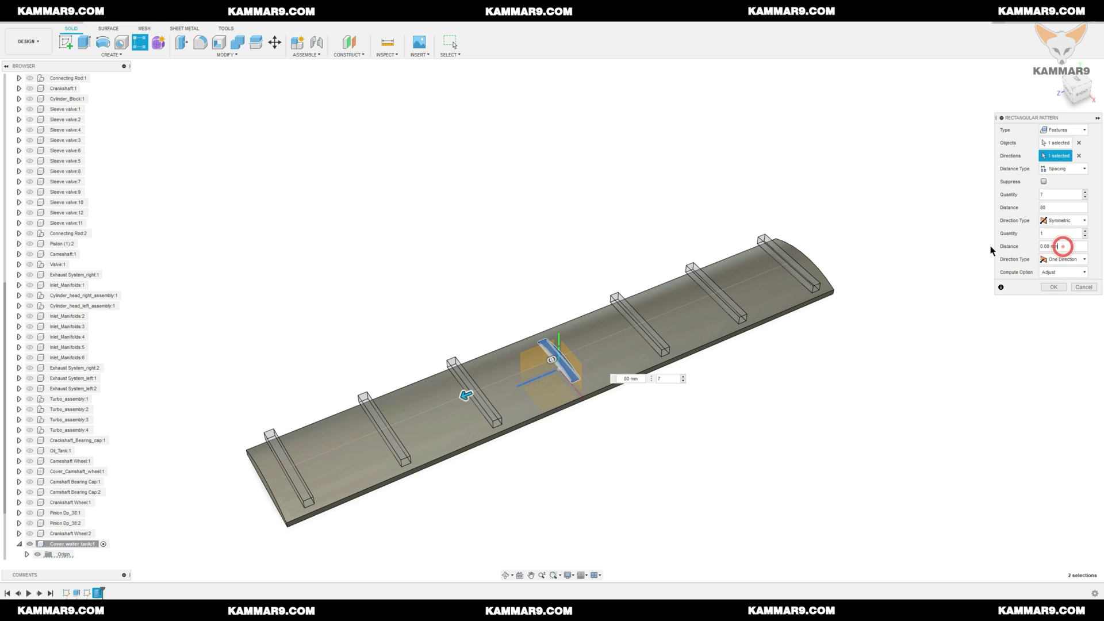
{"action": "left_click", "coordinate": [1050, 196]}
{"action": "left_click", "coordinate": [1053, 288]}
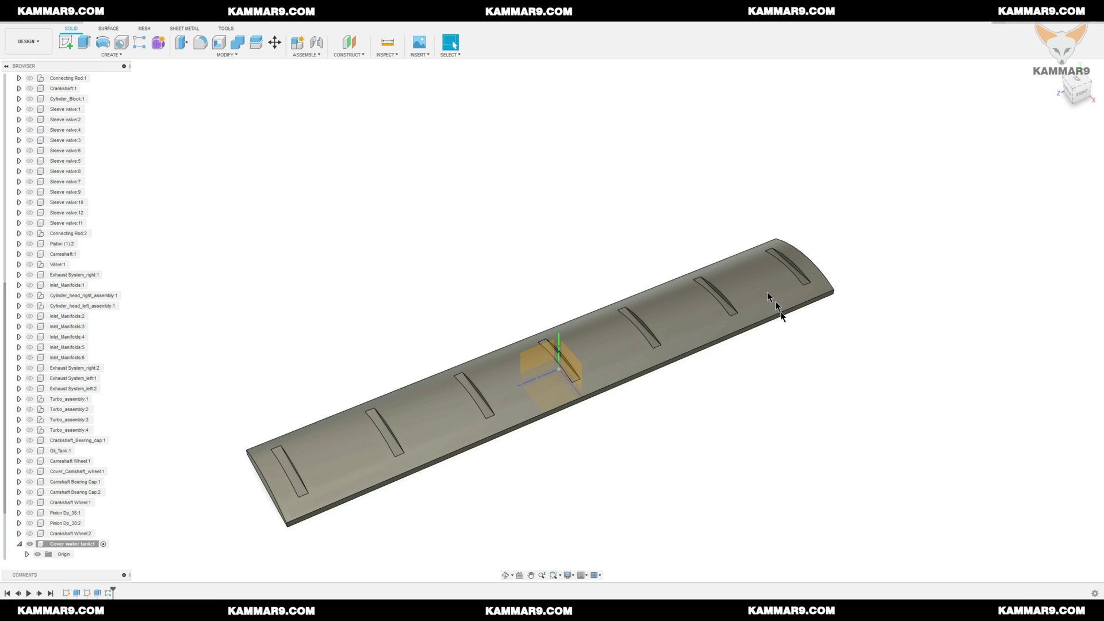
{"action": "middle_click_drag", "start_coordinate": [778, 443], "coordinate": [811, 386], "text": "shift"}
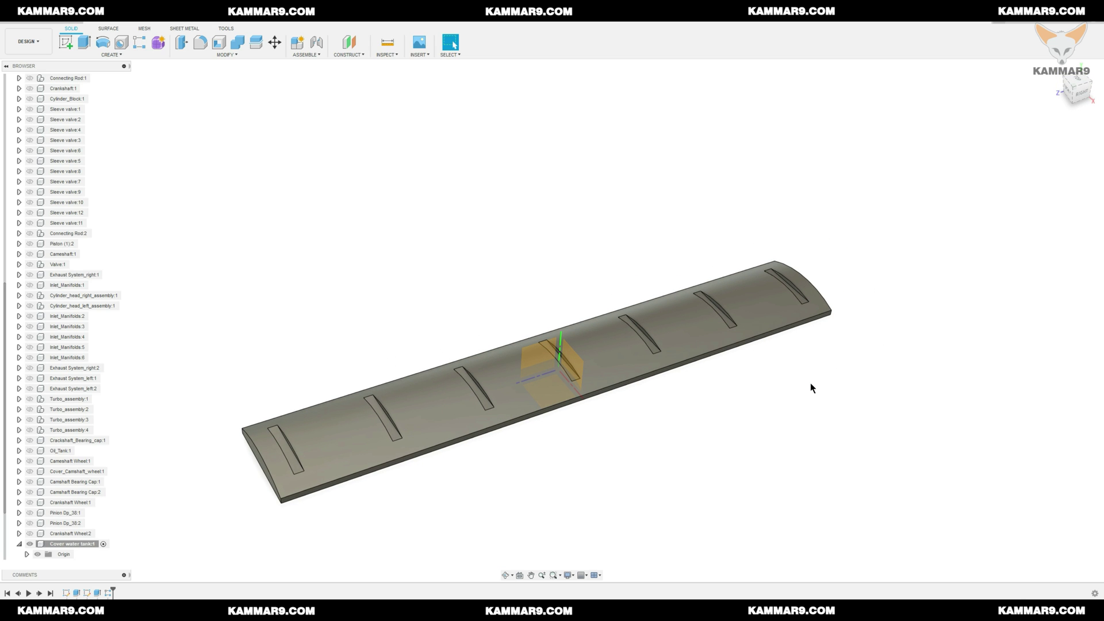
{"action": "middle_click_drag", "start_coordinate": [810, 387], "coordinate": [442, 317], "text": "shift"}
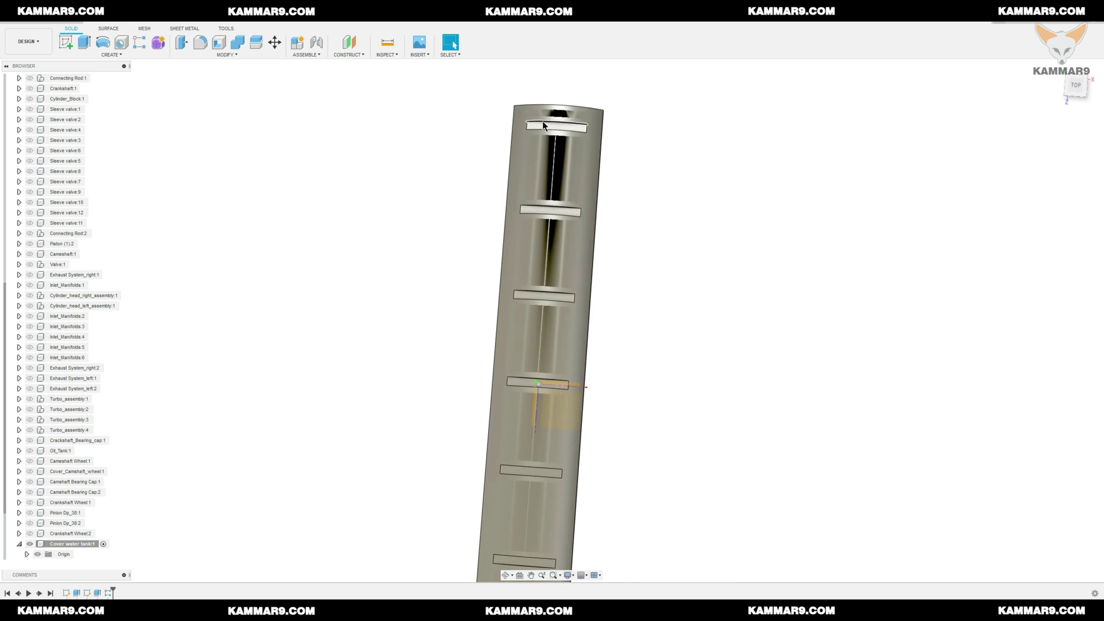
{"action": "scroll", "coordinate": [486, 443], "scroll_direction": "up", "scroll_amount": 3}
{"action": "left_click", "coordinate": [510, 458]}
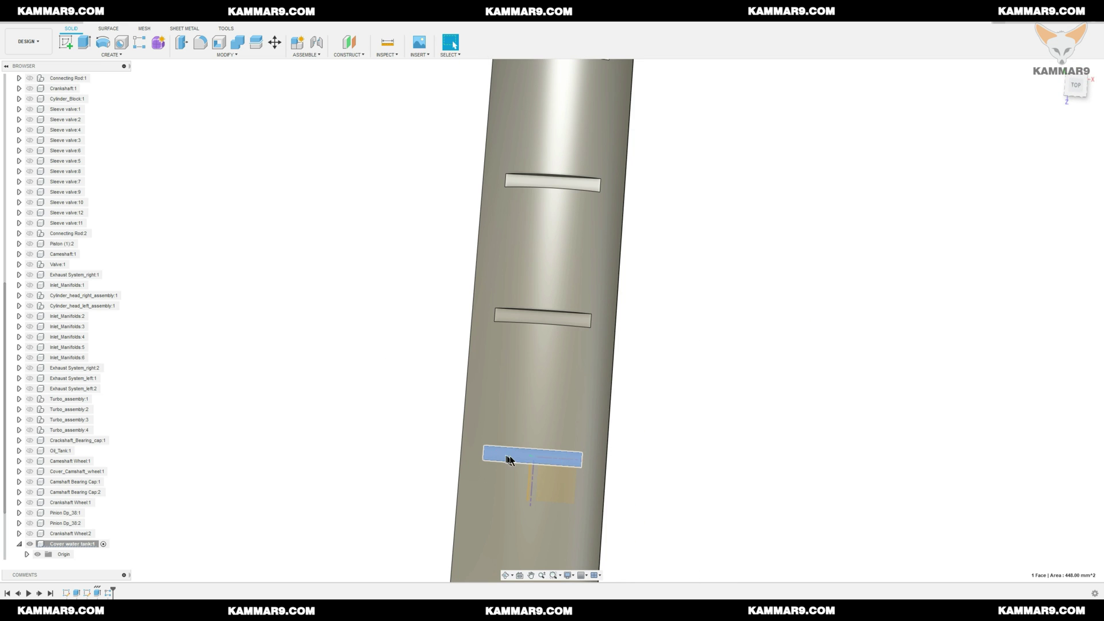
Start a sketch on the slot face and draw a rectangle from the top-left slot corner to the lower slot
{"action": "left_click", "coordinate": [67, 50]}
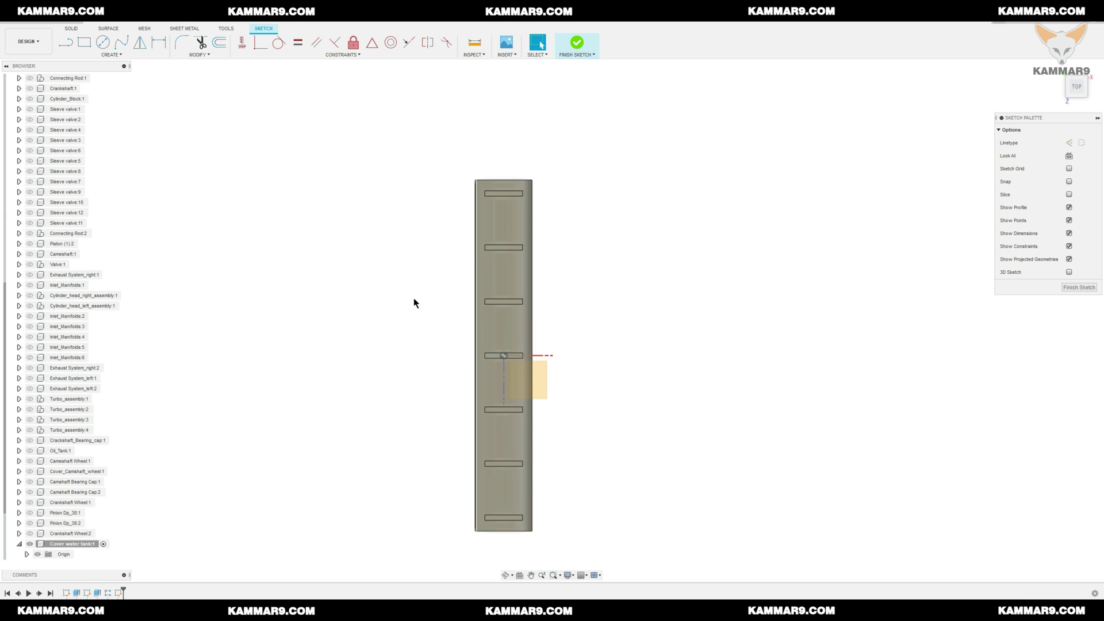
{"action": "key", "text": "r"}
{"action": "scroll", "coordinate": [487, 187], "scroll_direction": "up", "scroll_amount": 6}
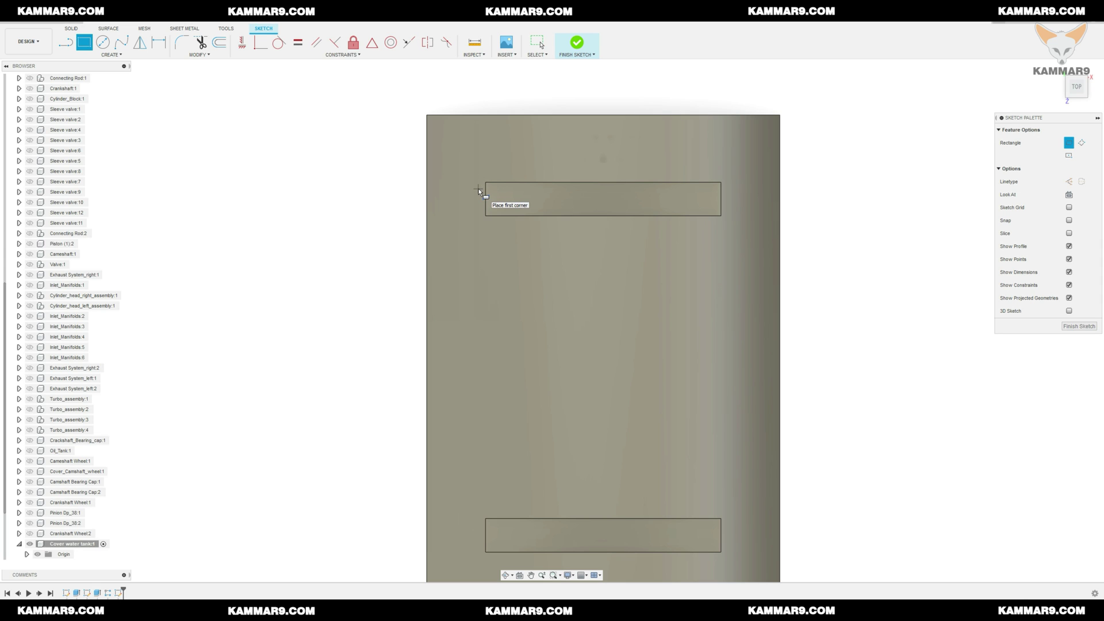
{"action": "left_click", "coordinate": [1069, 220]}
{"action": "left_click", "coordinate": [488, 182]}
{"action": "scroll", "coordinate": [511, 244], "scroll_direction": "down", "scroll_amount": 5}
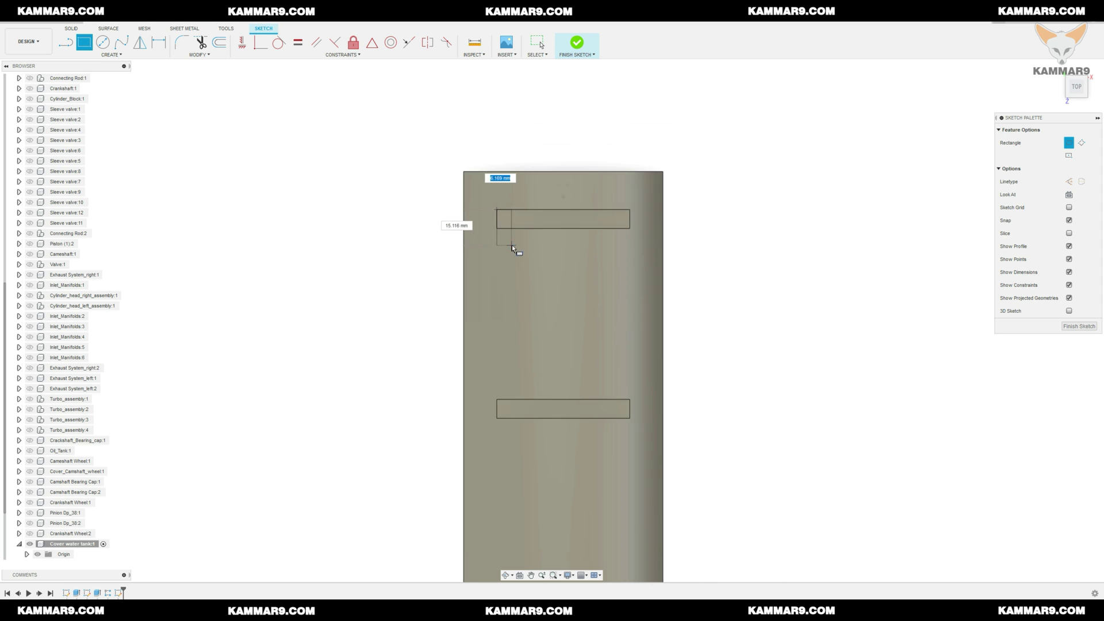
{"action": "scroll", "coordinate": [519, 532], "scroll_direction": "up", "scroll_amount": 8}
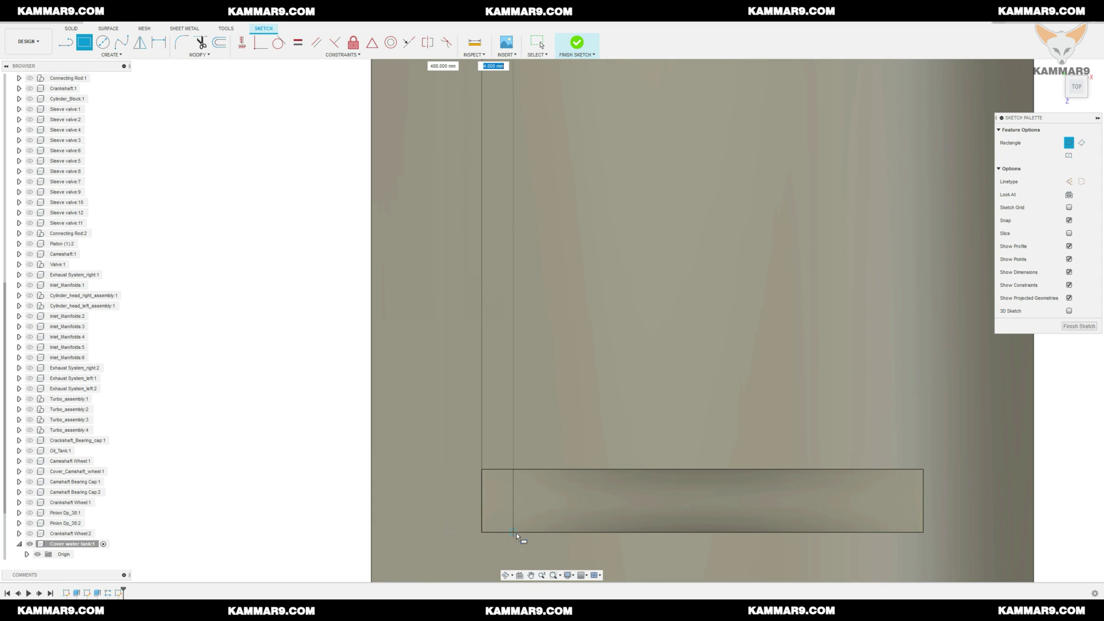
{"action": "left_click", "coordinate": [520, 532]}
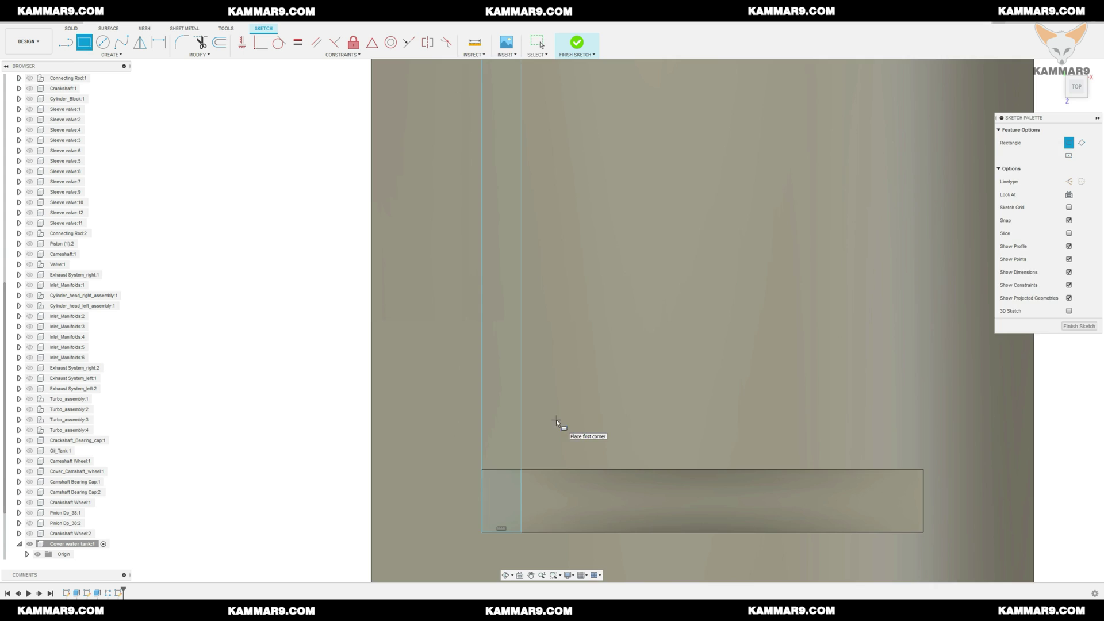
{"action": "key", "text": "Escape"}
{"action": "scroll", "coordinate": [385, 423], "scroll_direction": "down", "scroll_amount": 8}
{"action": "scroll", "coordinate": [468, 282], "scroll_direction": "up", "scroll_amount": 10}
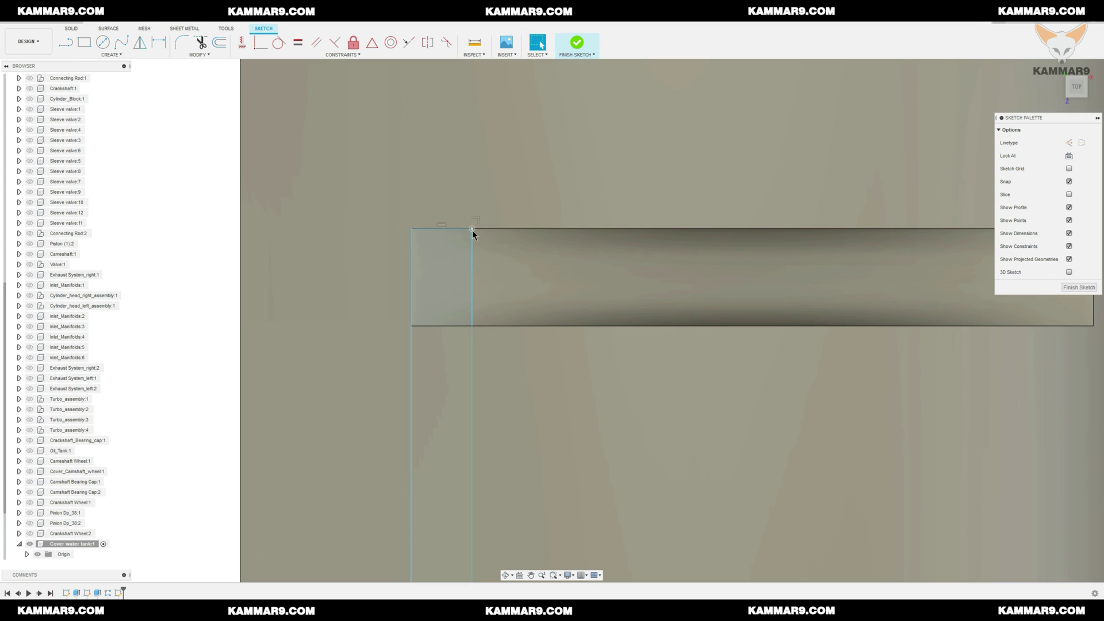
Drag the strip rectangle into place and make its bottom-left corner coincide with the plate edge
{"action": "left_click_drag", "start_coordinate": [472, 229], "coordinate": [545, 229]}
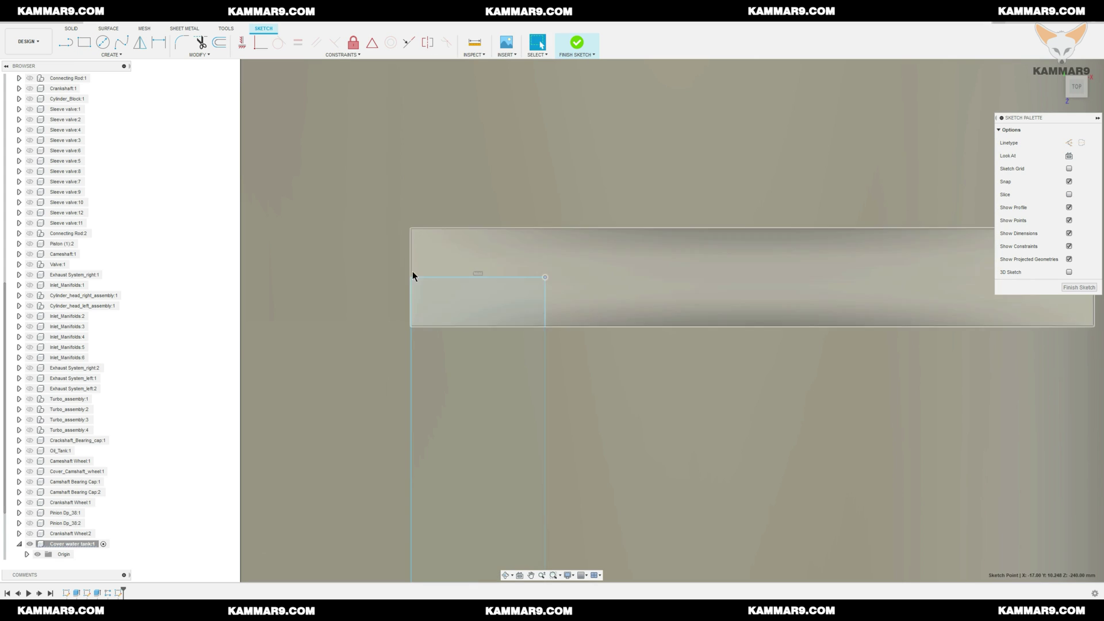
{"action": "scroll", "coordinate": [413, 230], "scroll_direction": "down", "scroll_amount": 10}
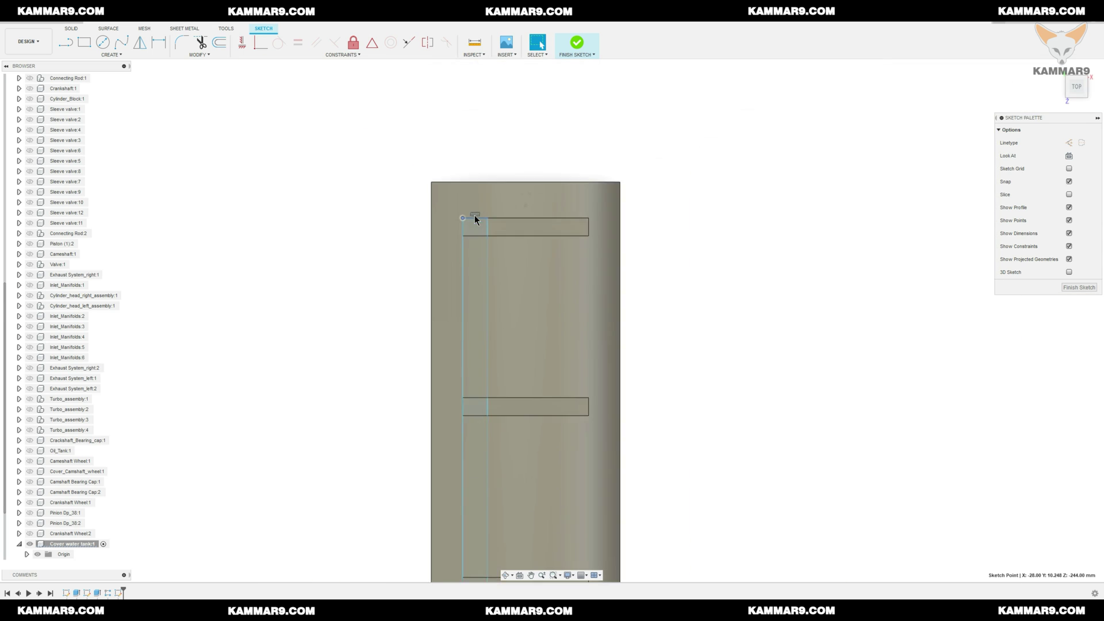
{"action": "scroll", "coordinate": [465, 557], "scroll_direction": "up", "scroll_amount": 5}
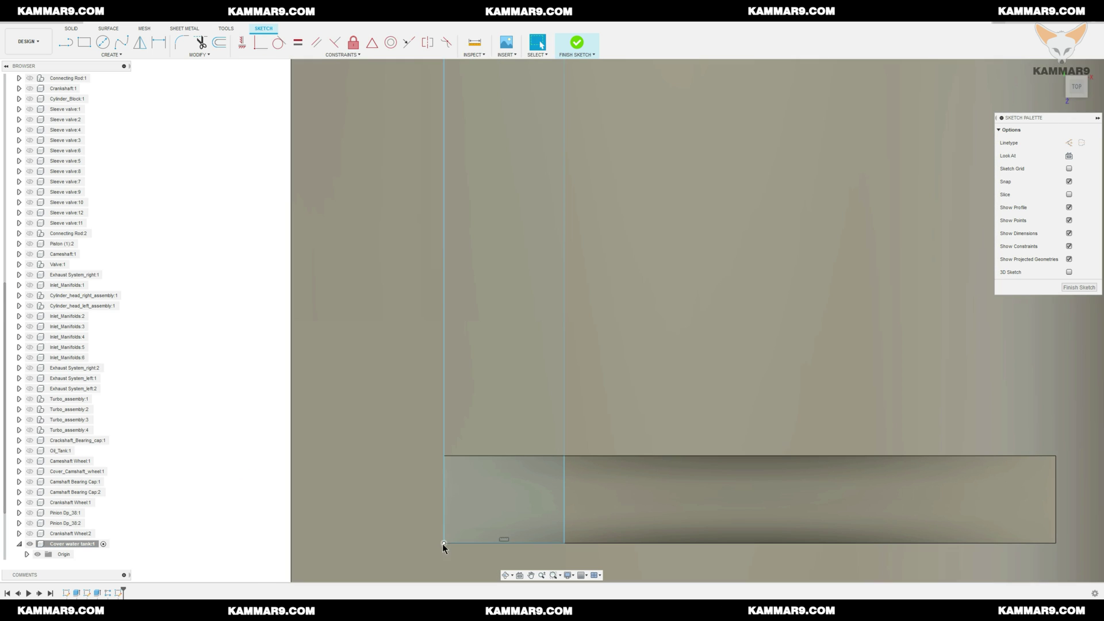
{"action": "mouse_move", "coordinate": [444, 543]}
{"action": "left_mouse_down"}
{"action": "mouse_move", "coordinate": [457, 549]}
{"action": "mouse_move", "coordinate": [482, 516]}
{"action": "left_mouse_up"}
{"action": "left_click", "coordinate": [261, 42]}
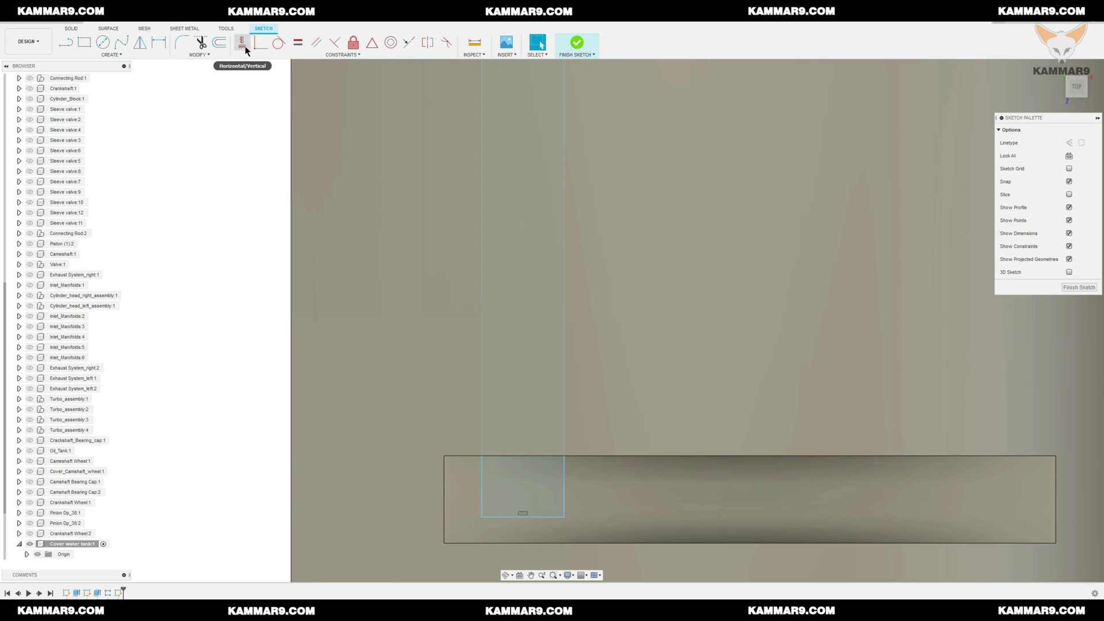
{"action": "left_click", "coordinate": [483, 517]}
{"action": "left_click", "coordinate": [444, 543]}
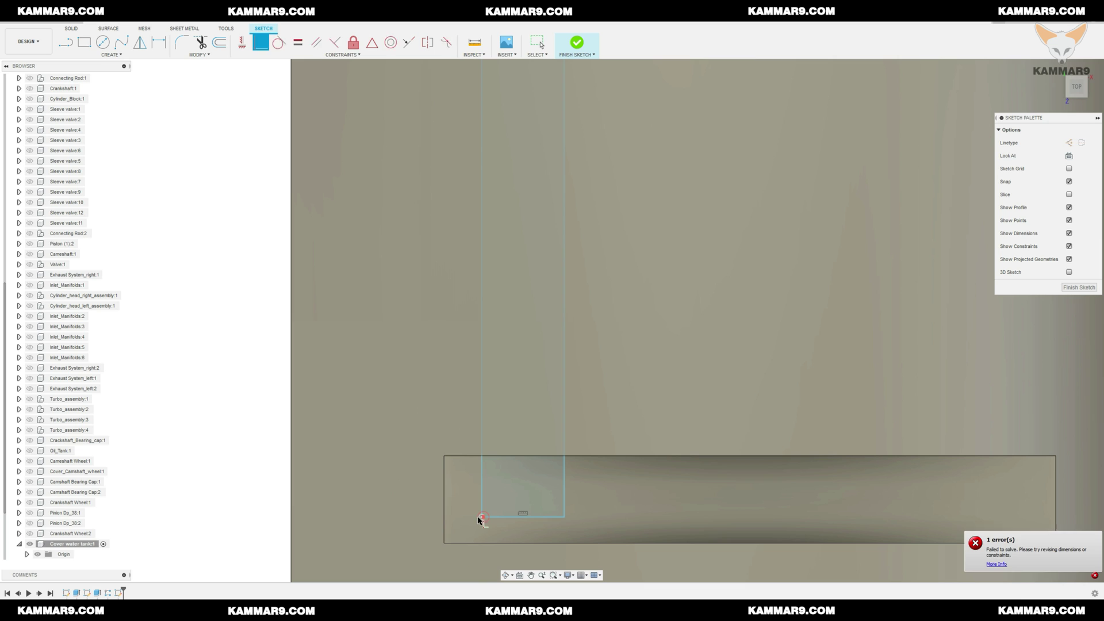
{"action": "left_click_drag", "start_coordinate": [482, 517], "coordinate": [444, 517]}
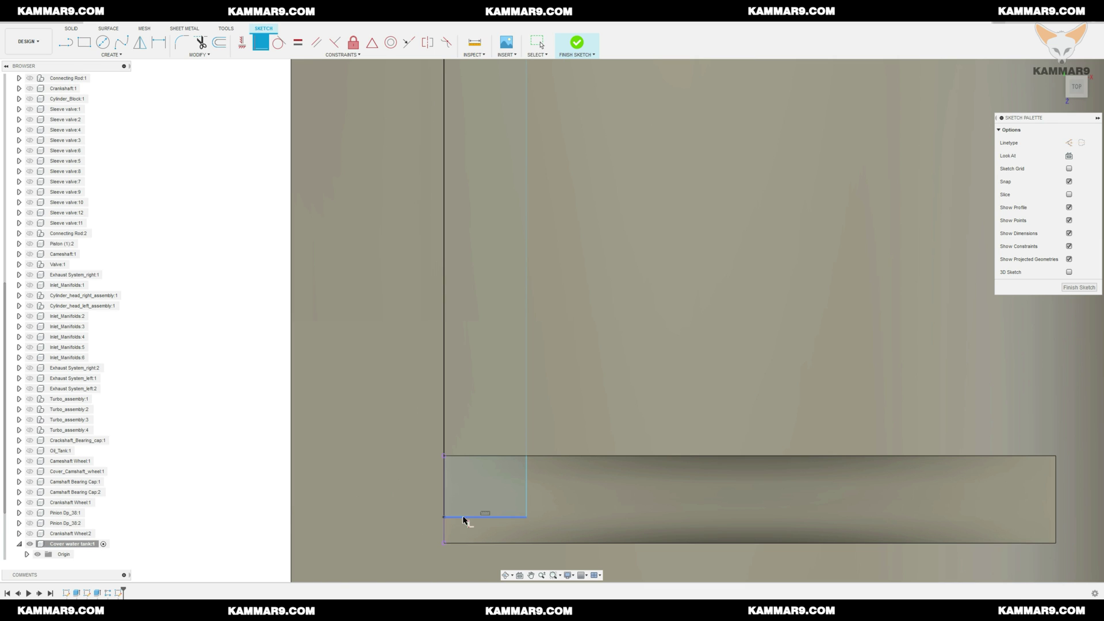
{"action": "key", "text": "Escape"}
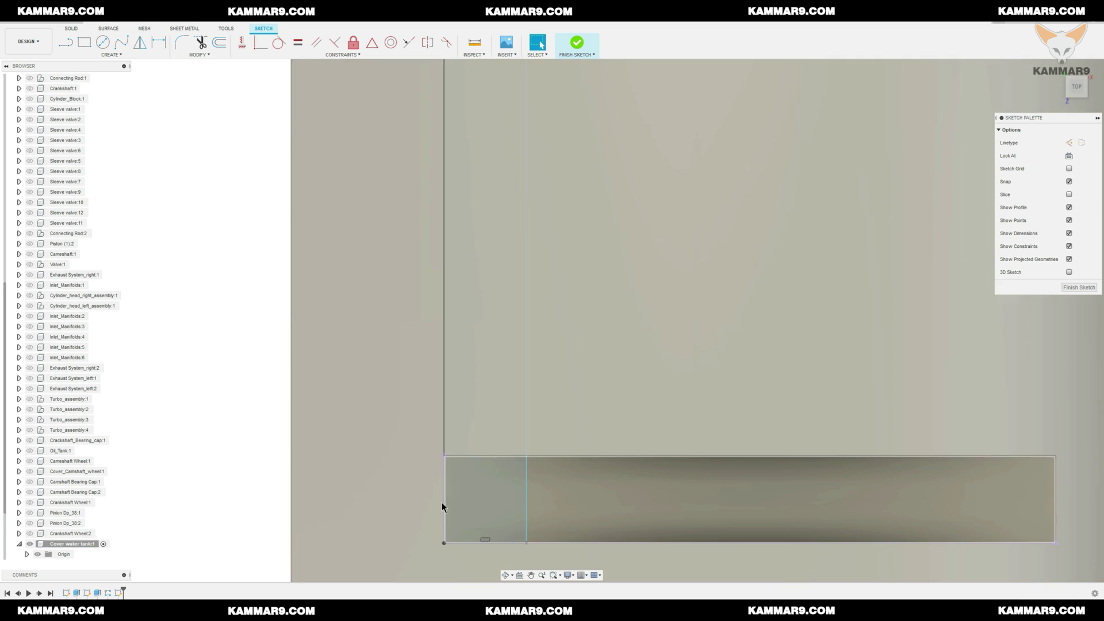
Make the strip's top edge collinear with the bar's top edge
{"action": "scroll", "coordinate": [469, 517], "scroll_direction": "down", "scroll_amount": 4}
{"action": "scroll", "coordinate": [469, 517], "scroll_direction": "down", "scroll_amount": 2}
{"action": "scroll", "coordinate": [460, 239], "scroll_direction": "up", "scroll_amount": 6}
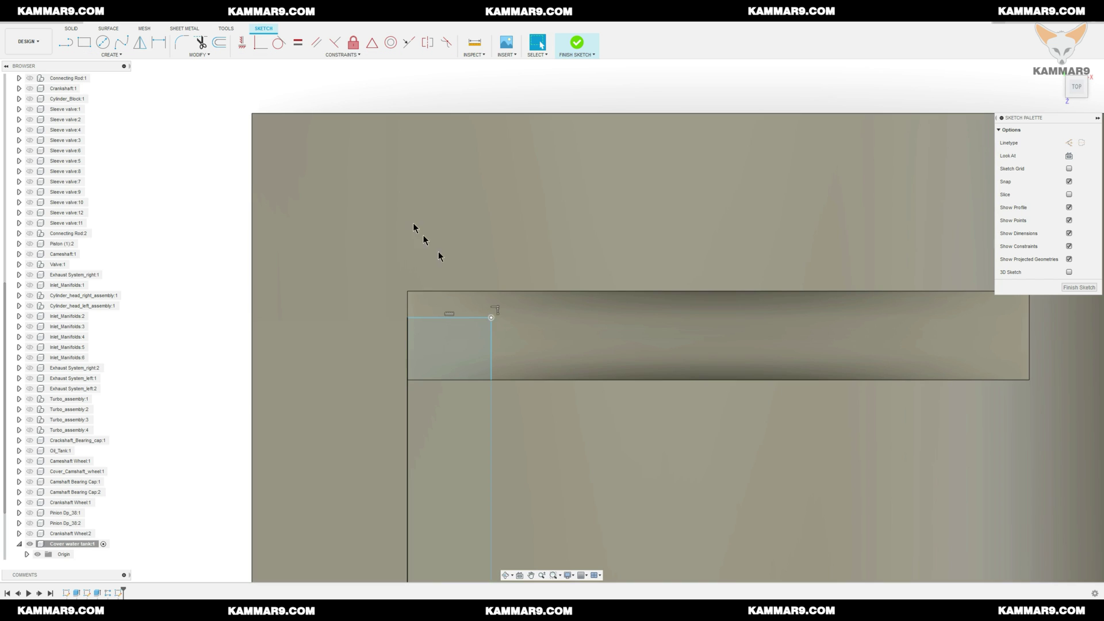
{"action": "left_click", "coordinate": [257, 47]}
{"action": "left_click", "coordinate": [509, 292]}
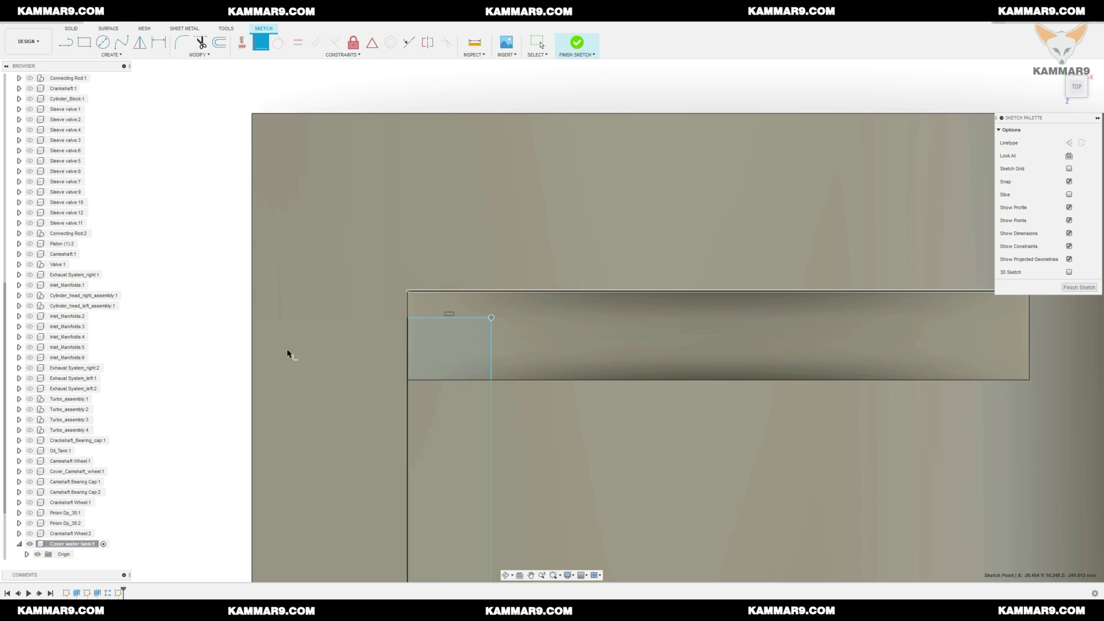
{"action": "left_click", "coordinate": [201, 284]}
Dimension the strip 8 mm wide and window-select the strip geometry
{"action": "key", "text": "d"}
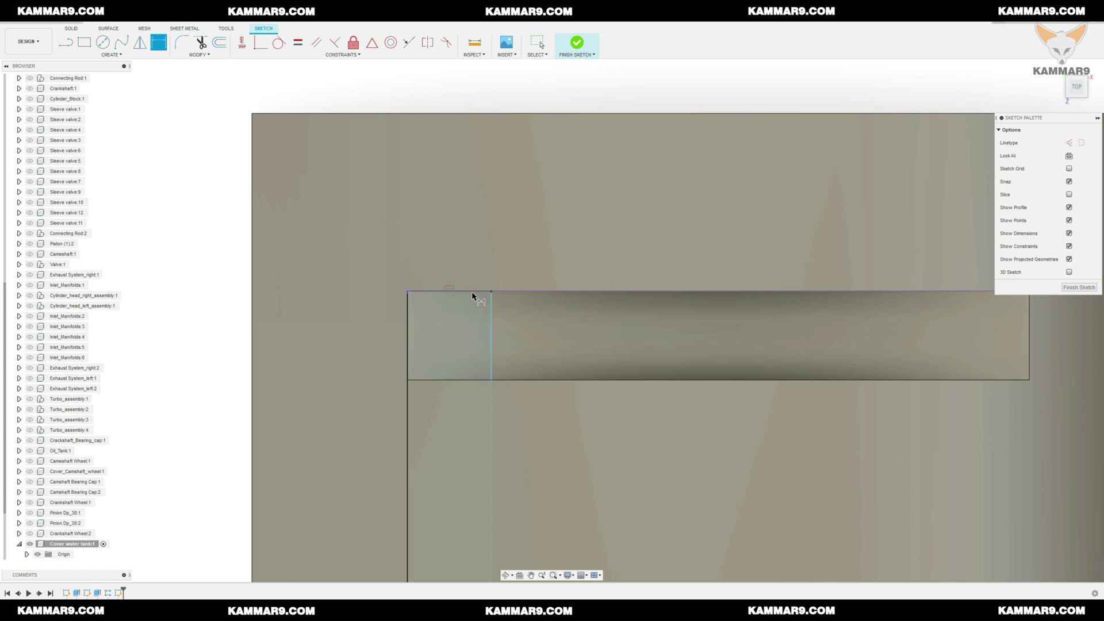
{"action": "left_click", "coordinate": [472, 293]}
{"action": "left_click", "coordinate": [465, 219]}
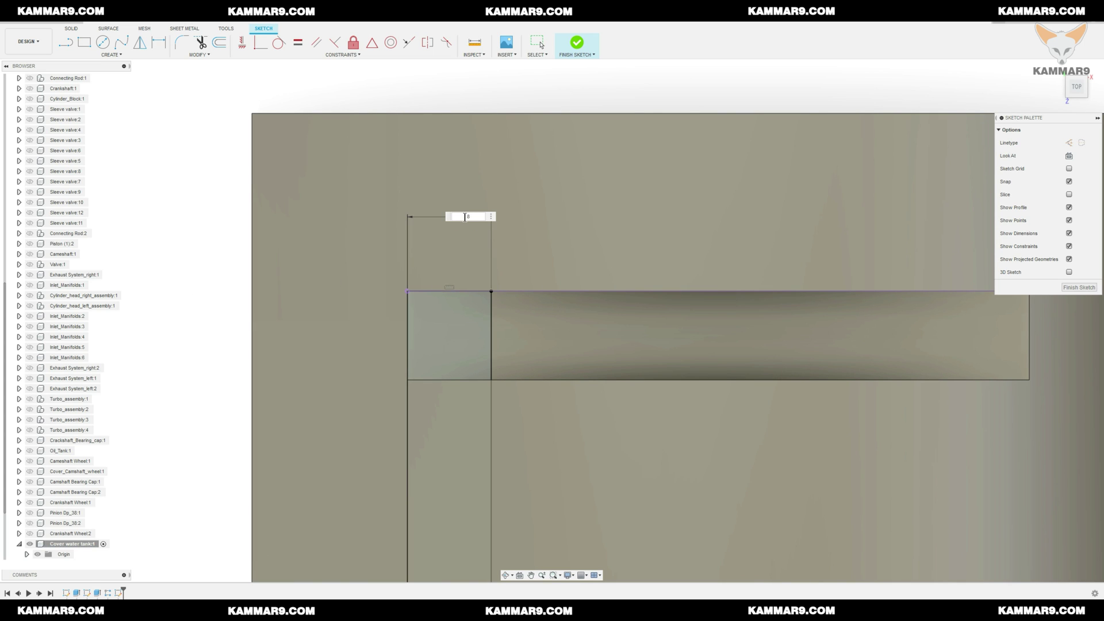
{"action": "type", "text": "8"}
{"action": "key", "text": "Return"}
{"action": "key", "text": "Escape"}
{"action": "scroll", "coordinate": [433, 207], "scroll_direction": "down", "scroll_amount": 5}
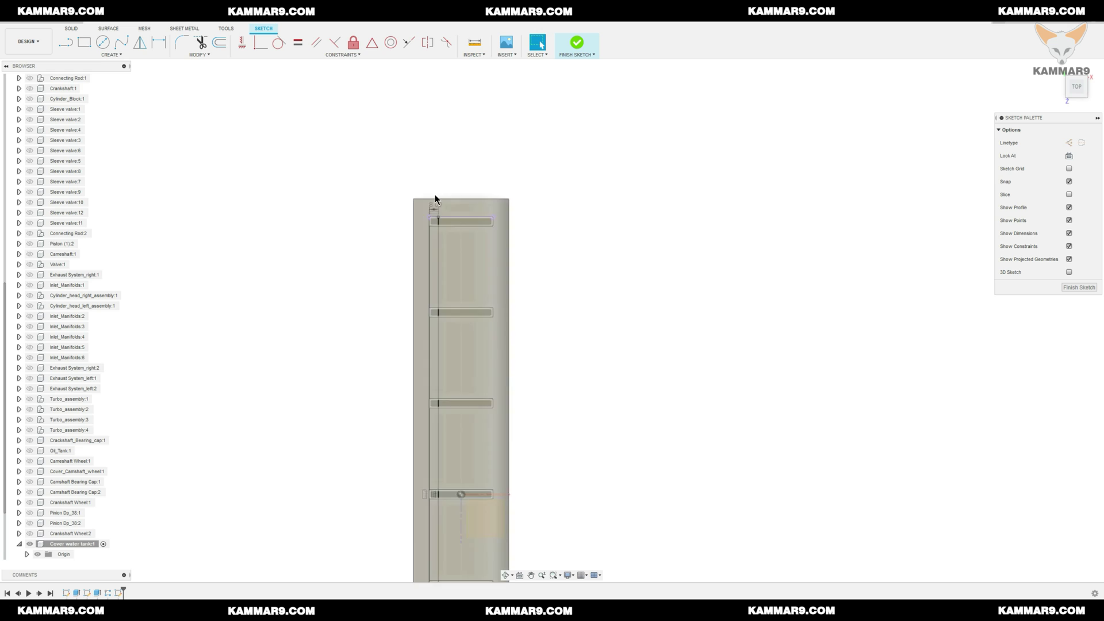
{"action": "left_click_drag", "start_coordinate": [423, 237], "coordinate": [441, 536]}
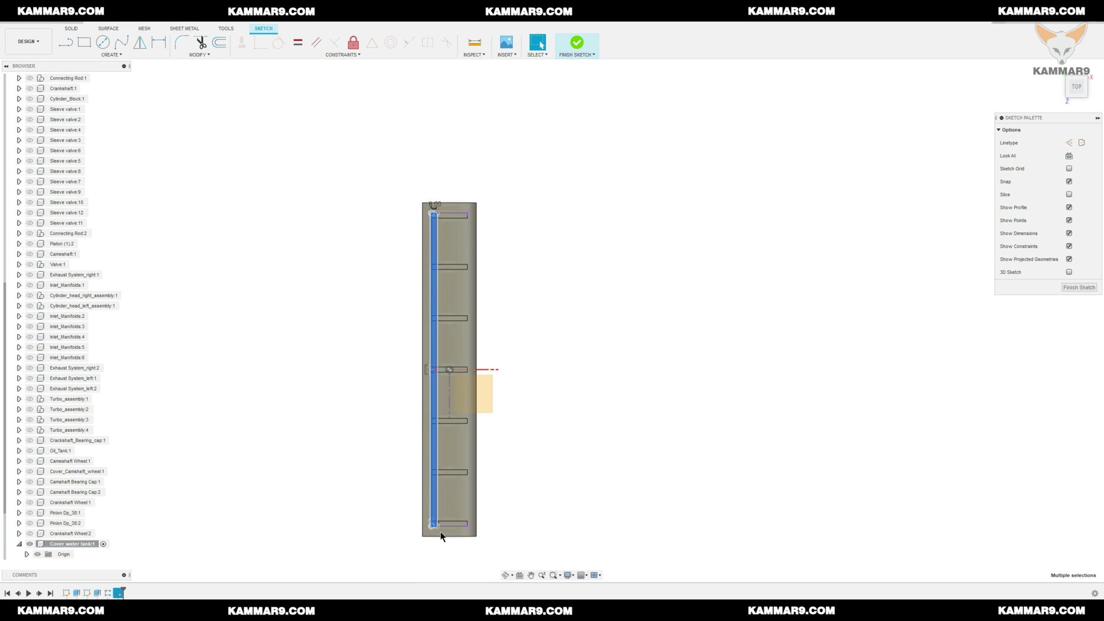
Mirror the selected 8 mm strip across the vertical centreline onto the opposite edge
{"action": "scroll", "coordinate": [435, 218], "scroll_direction": "up", "scroll_amount": 3}
{"action": "left_click", "coordinate": [140, 42]}
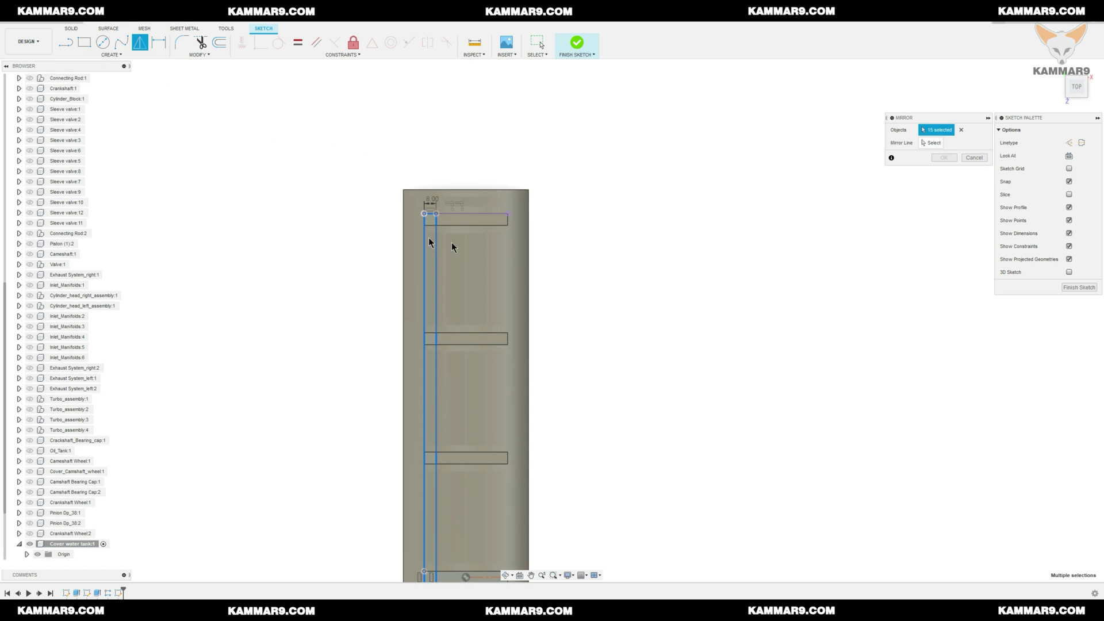
{"action": "scroll", "coordinate": [460, 247], "scroll_direction": "down", "scroll_amount": 2}
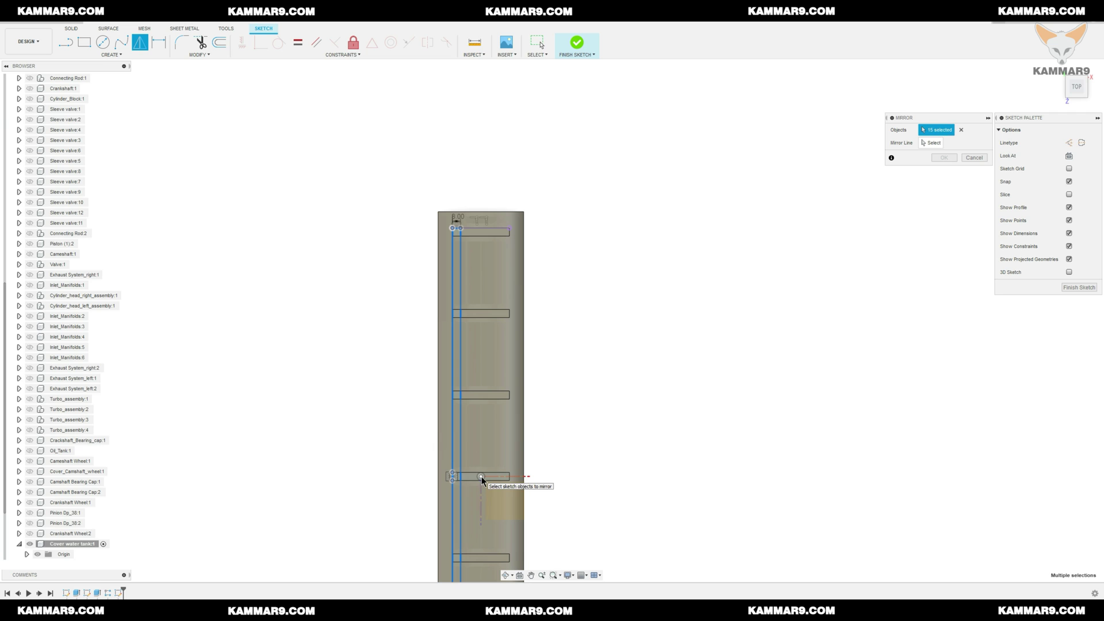
{"action": "left_click", "coordinate": [481, 497]}
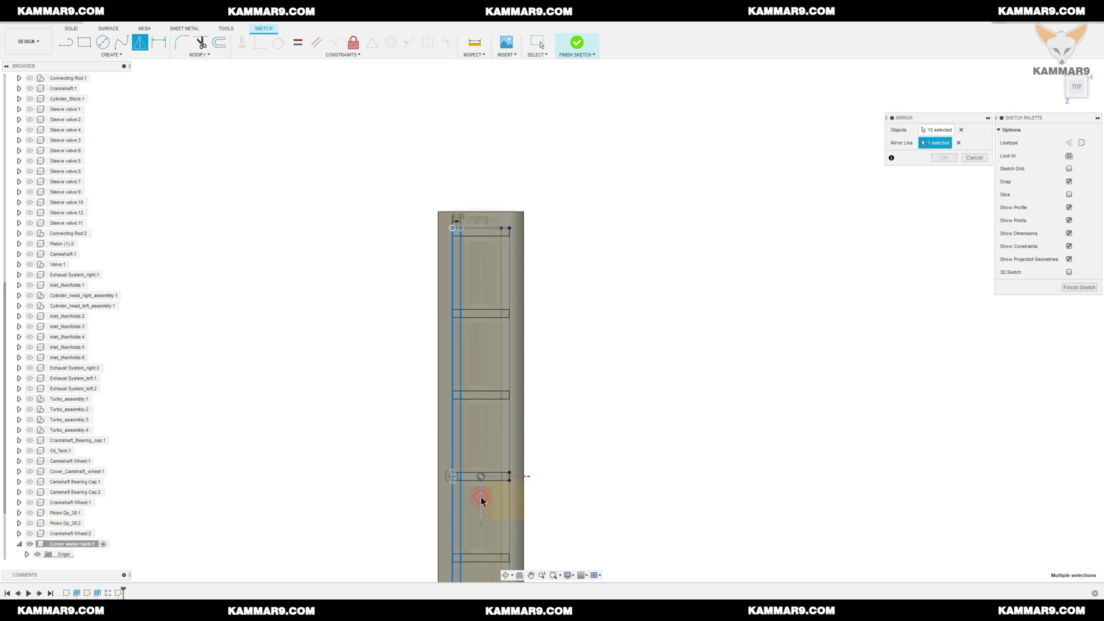
{"action": "left_click", "coordinate": [944, 158]}
{"action": "middle_click_drag", "start_coordinate": [525, 247], "coordinate": [498, 276], "text": "shift"}
Finish the sketch and extrude the four strip profiles
{"action": "left_click", "coordinate": [1077, 287]}
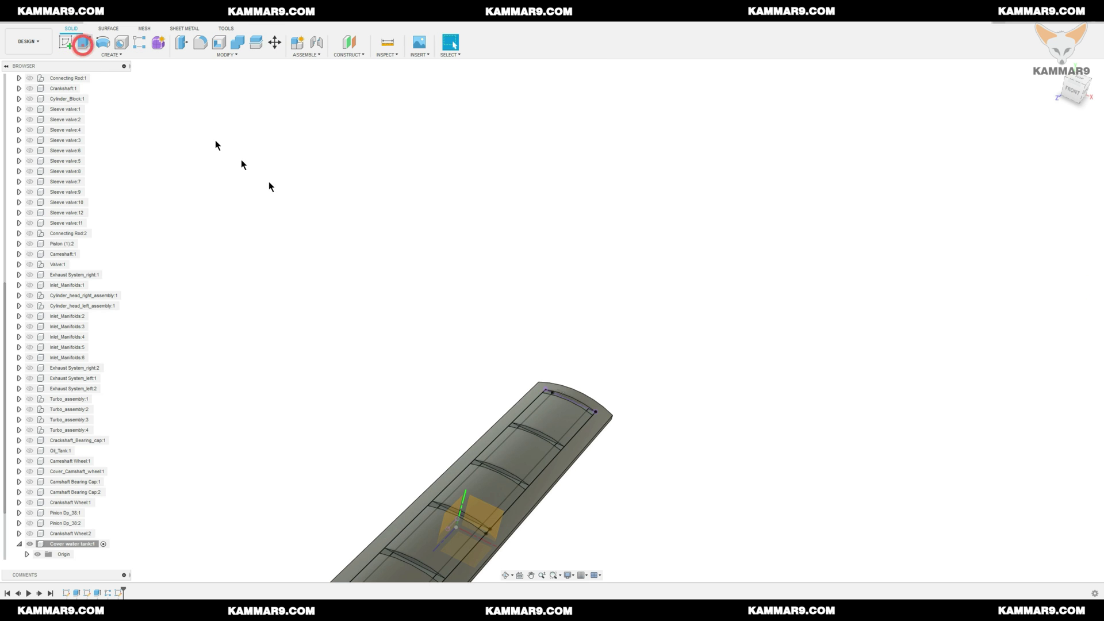
{"action": "left_click", "coordinate": [581, 423]}
{"action": "middle_click_drag", "start_coordinate": [581, 423], "coordinate": [566, 435], "text": "shift"}
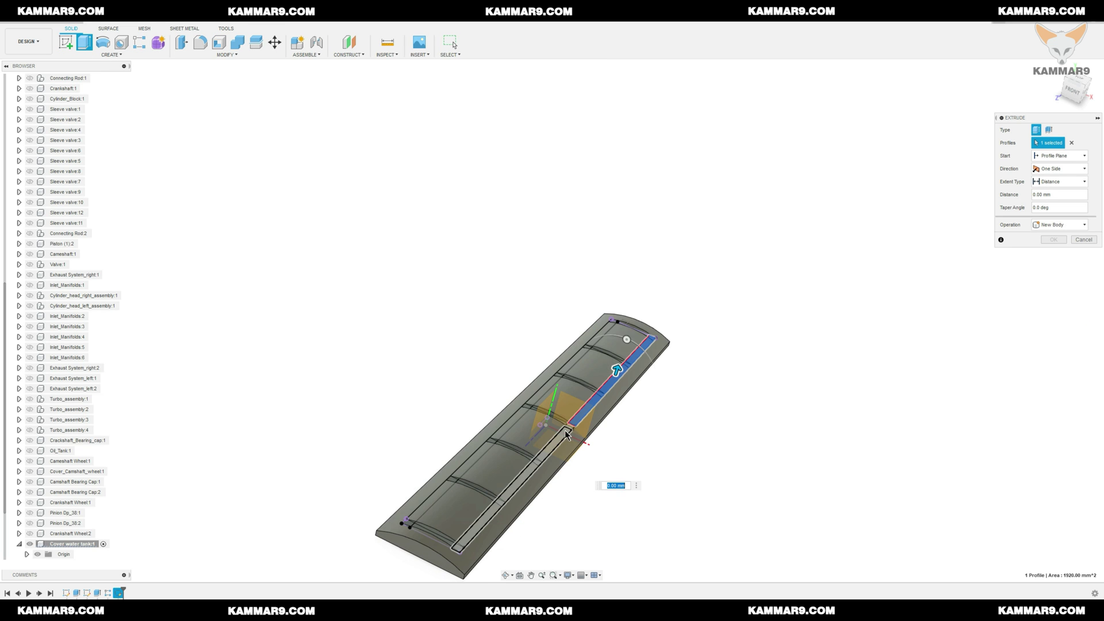
{"action": "left_click", "coordinate": [562, 438]}
{"action": "left_click", "coordinate": [573, 348]}
{"action": "left_click", "coordinate": [525, 424]}
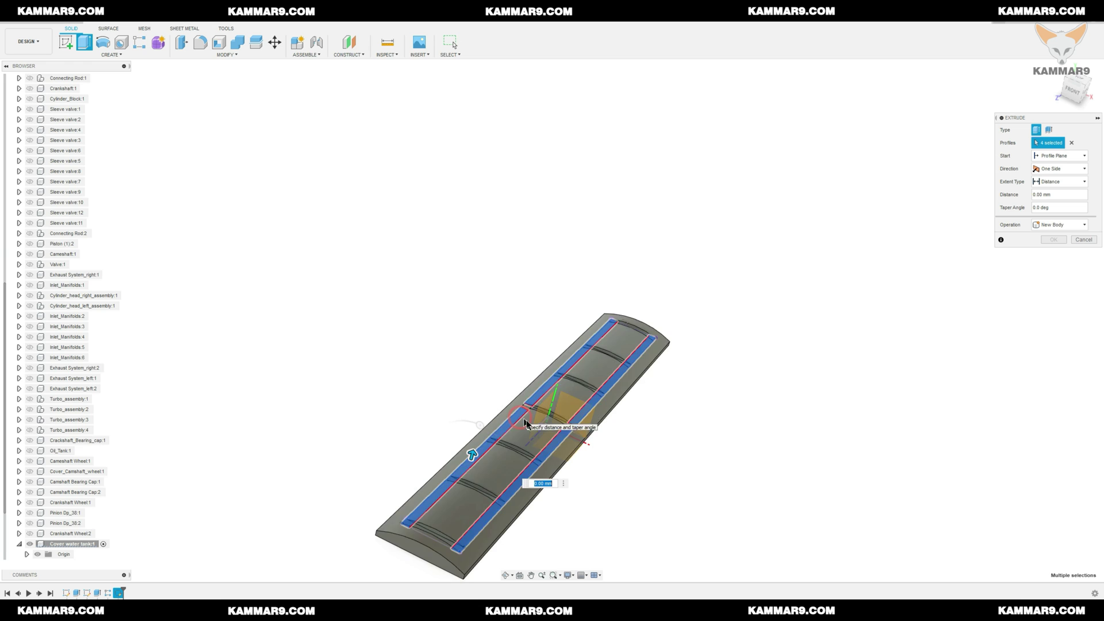
{"action": "scroll", "coordinate": [524, 424], "scroll_direction": "up", "scroll_amount": 3}
{"action": "scroll", "coordinate": [704, 349], "scroll_direction": "down", "scroll_amount": 4}
{"action": "middle_click_drag", "start_coordinate": [704, 350], "coordinate": [725, 368], "text": "shift"}
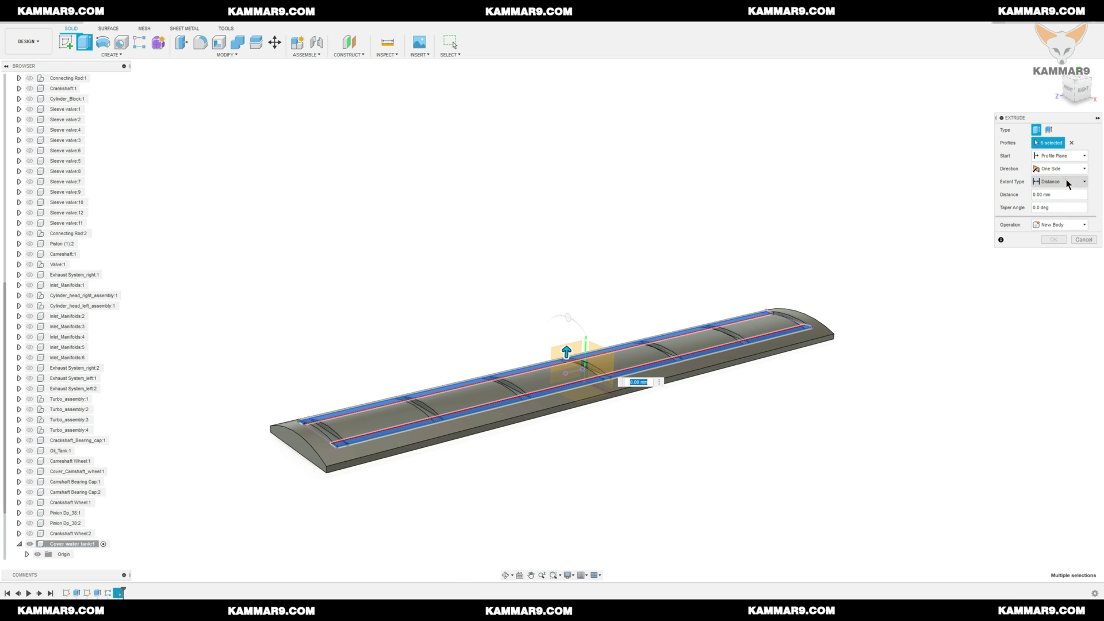
Set the extrusion to an All-extent cut through the cover, then save the design
{"action": "left_click", "coordinate": [1066, 181]}
{"action": "left_click", "coordinate": [1047, 207]}
{"action": "middle_click_drag", "start_coordinate": [866, 214], "coordinate": [859, 231], "text": "shift"}
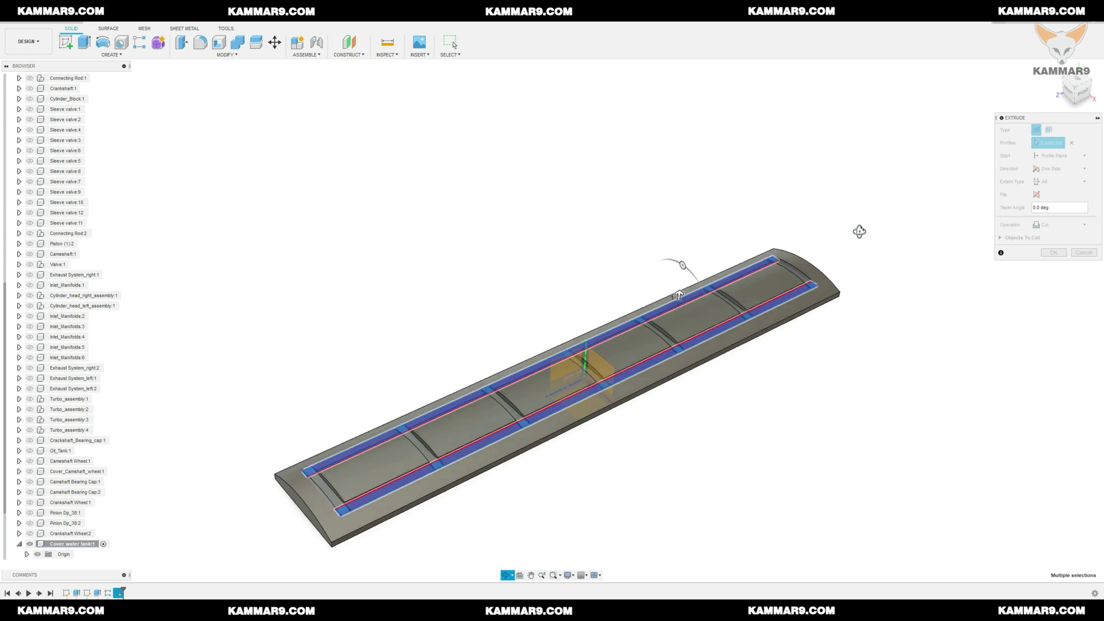
{"action": "scroll", "coordinate": [937, 307], "scroll_direction": "up", "scroll_amount": 5}
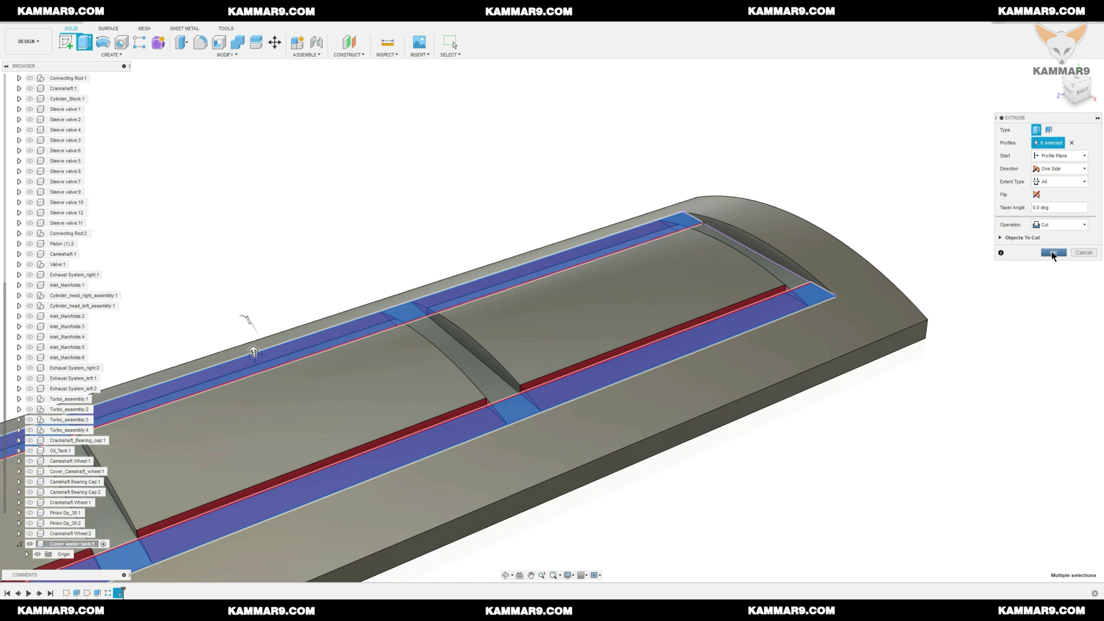
{"action": "left_click", "coordinate": [1053, 253]}
{"action": "scroll", "coordinate": [1050, 250], "scroll_direction": "down", "scroll_amount": 5}
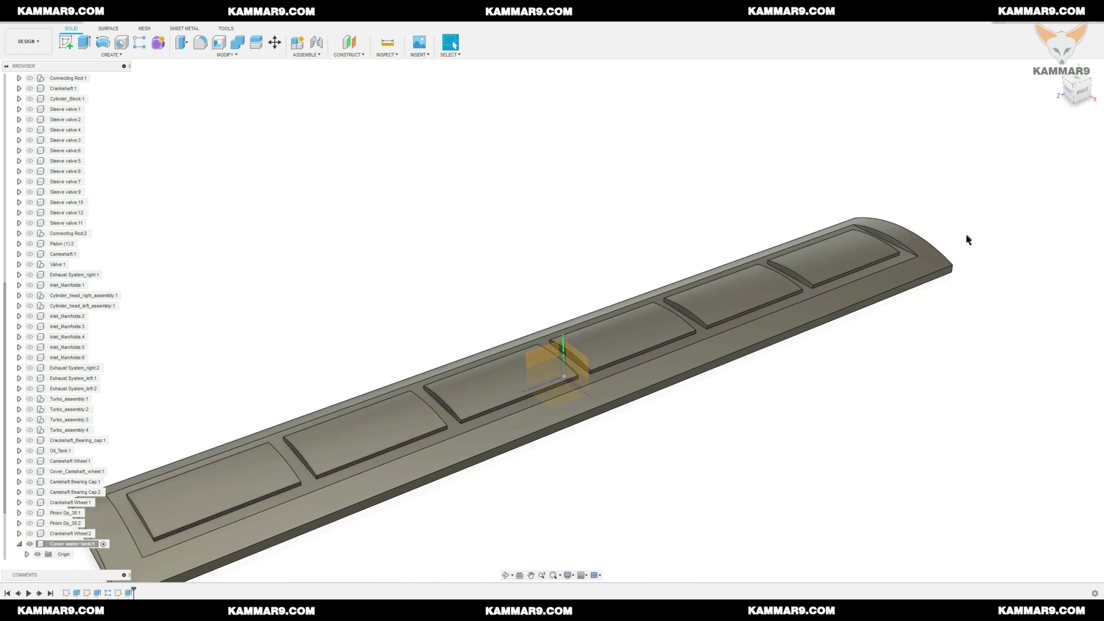
{"action": "scroll", "coordinate": [967, 239], "scroll_direction": "down", "scroll_amount": 3}
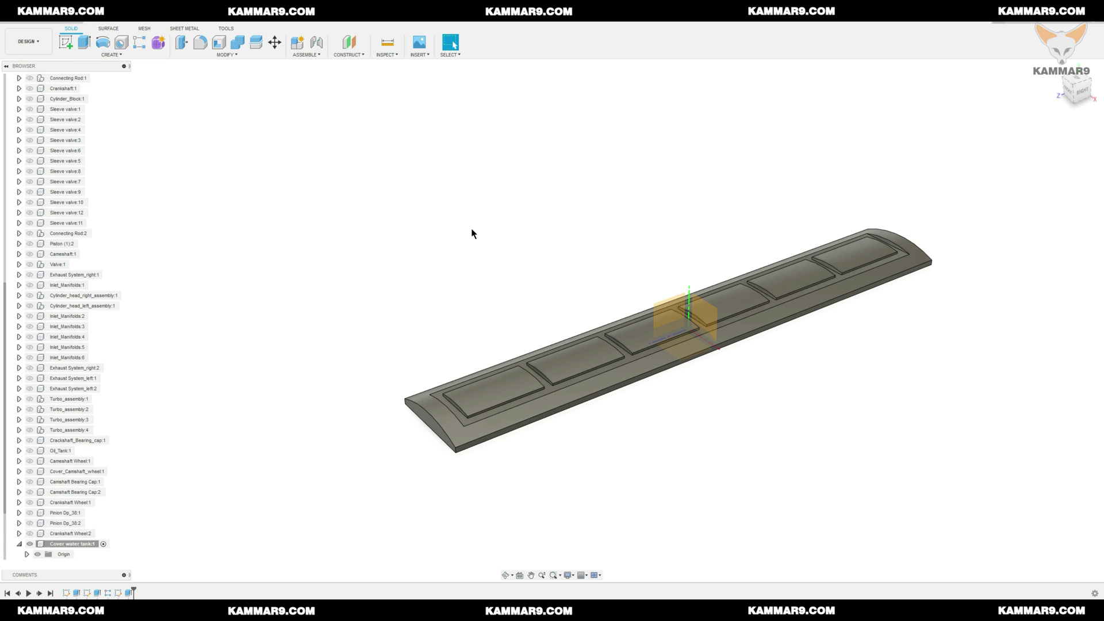
{"action": "key", "text": "ctrl+s"}
Confirm the saved version and start a fillet on the first panel groove edges
{"action": "left_click", "coordinate": [542, 317]}
{"action": "left_click", "coordinate": [200, 44]}
{"action": "scroll", "coordinate": [474, 416], "scroll_direction": "up", "scroll_amount": 5}
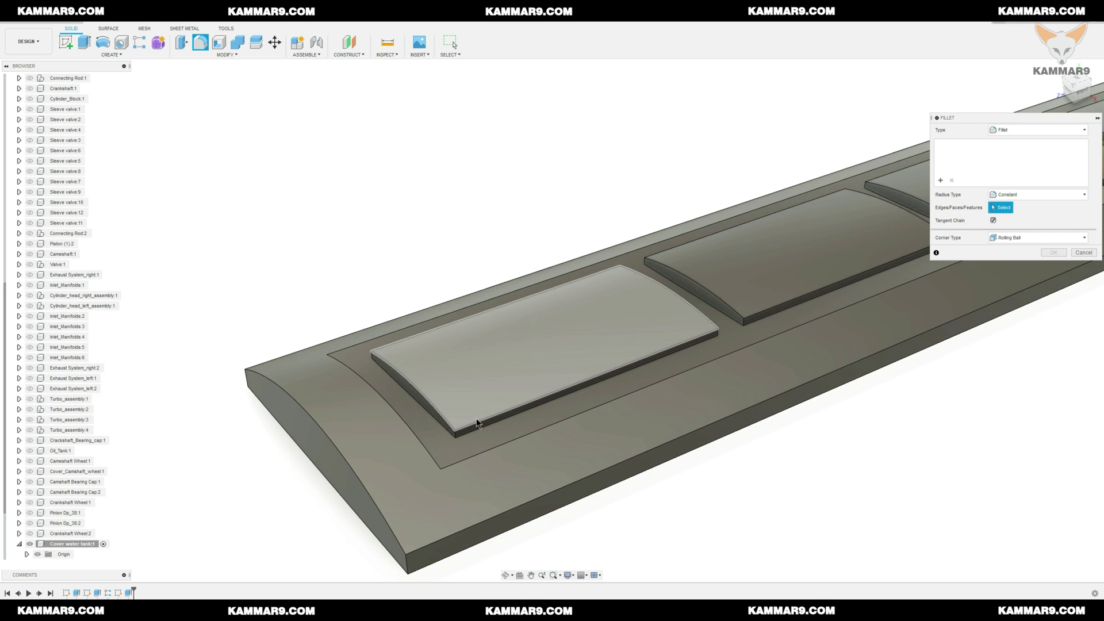
{"action": "left_click", "coordinate": [454, 433]}
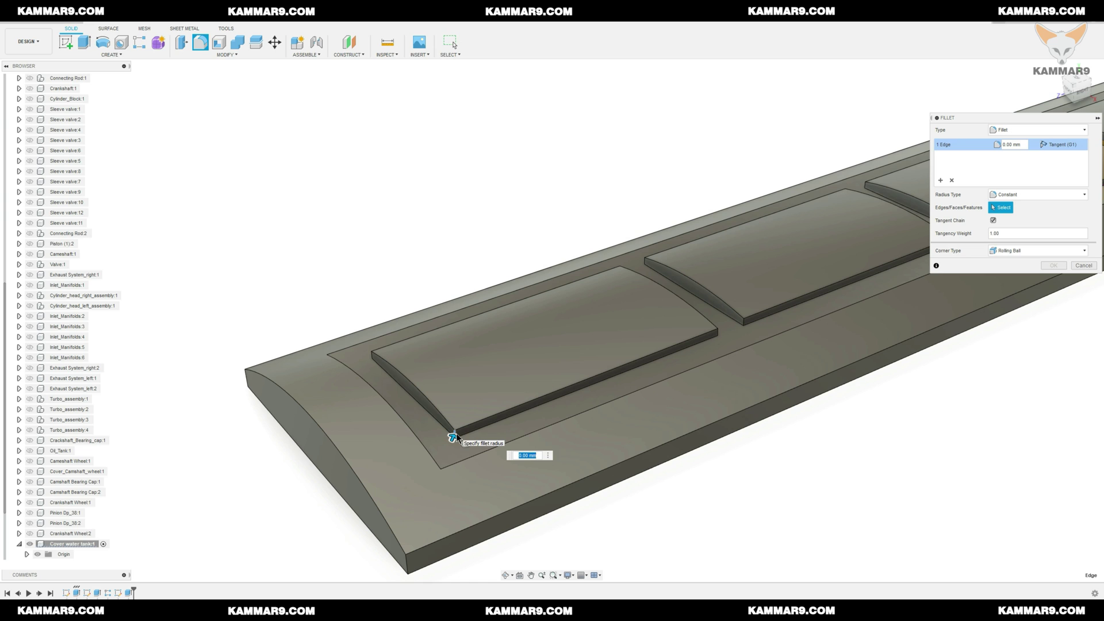
{"action": "left_click_drag", "start_coordinate": [452, 437], "coordinate": [454, 433]}
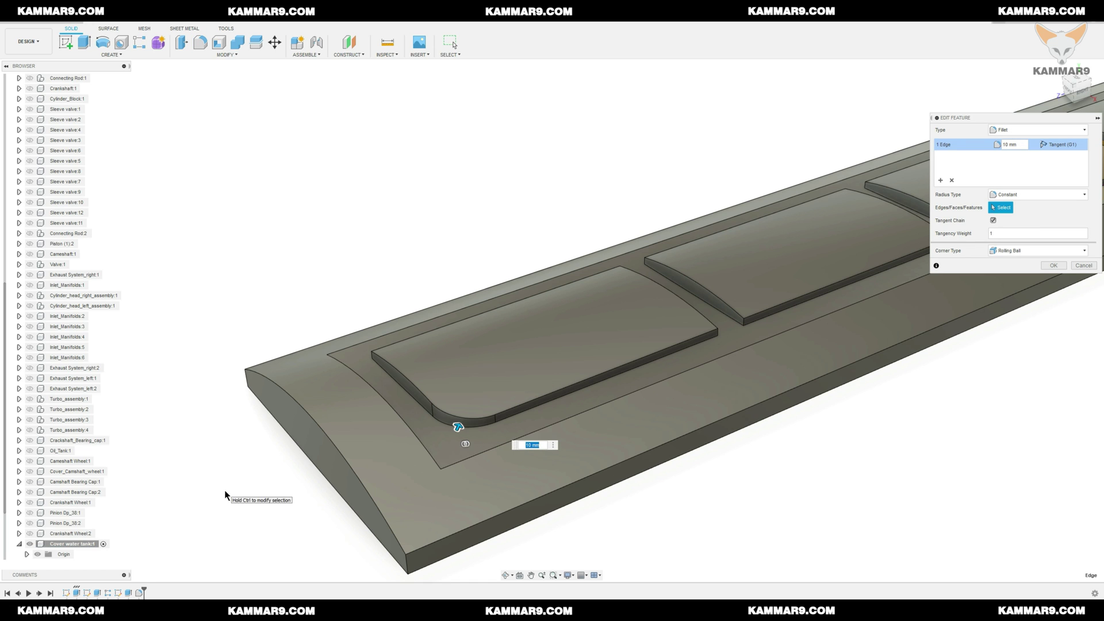
{"action": "middle_click_drag", "start_coordinate": [224, 490], "coordinate": [526, 338], "text": "shift"}
{"action": "left_click", "coordinate": [443, 397]}
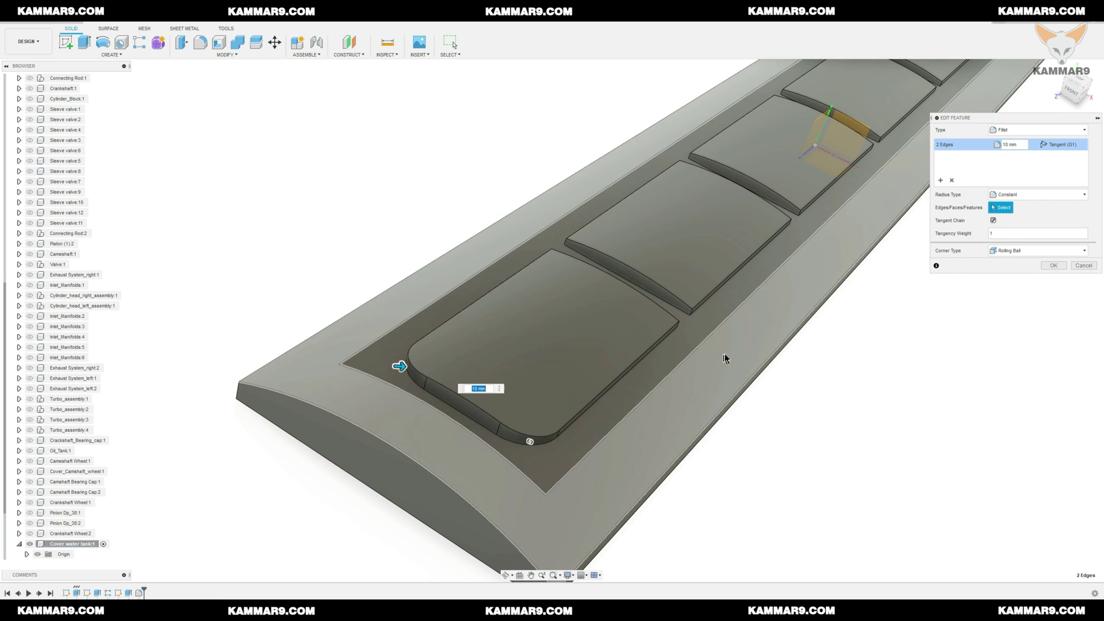
{"action": "middle_click_drag", "start_coordinate": [727, 370], "coordinate": [703, 316], "text": "shift"}
{"action": "left_click", "coordinate": [703, 314]}
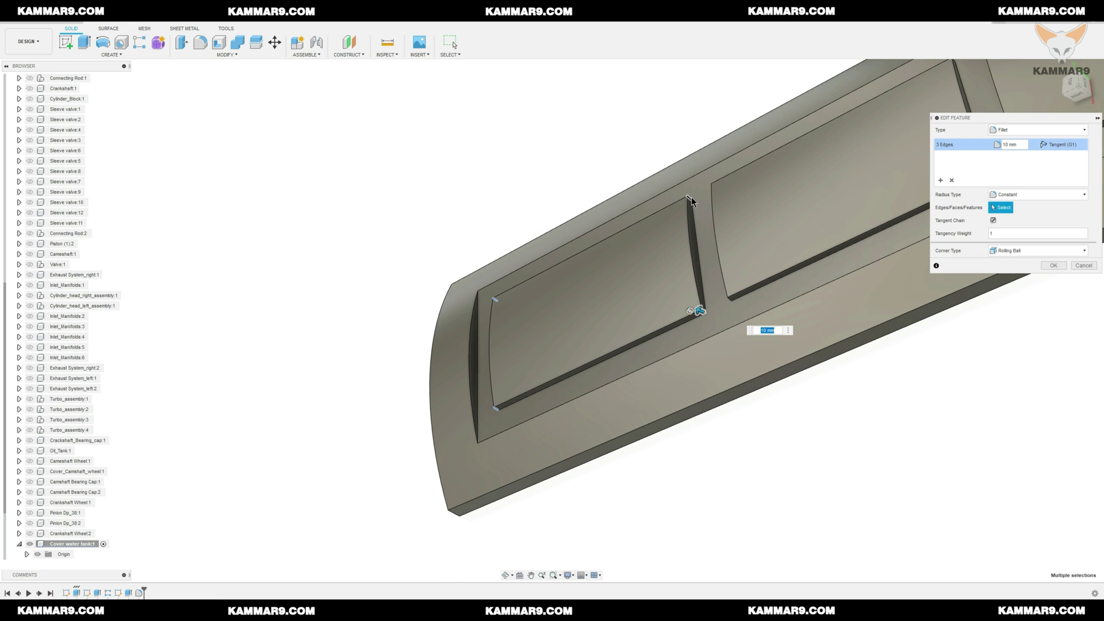
{"action": "left_click", "coordinate": [731, 303]}
Add the right panel groove edges and the long groove edge to the fillet
{"action": "scroll", "coordinate": [515, 420], "scroll_direction": "down", "scroll_amount": 3}
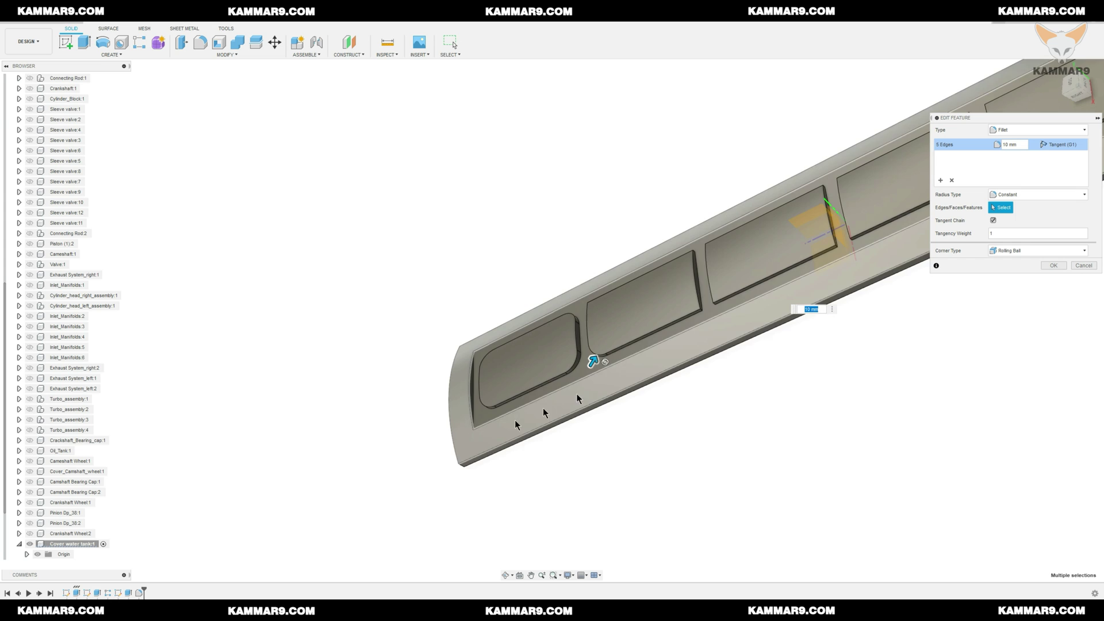
{"action": "scroll", "coordinate": [468, 412], "scroll_direction": "up", "scroll_amount": 2}
{"action": "left_click", "coordinate": [658, 330]}
{"action": "left_click", "coordinate": [685, 311]}
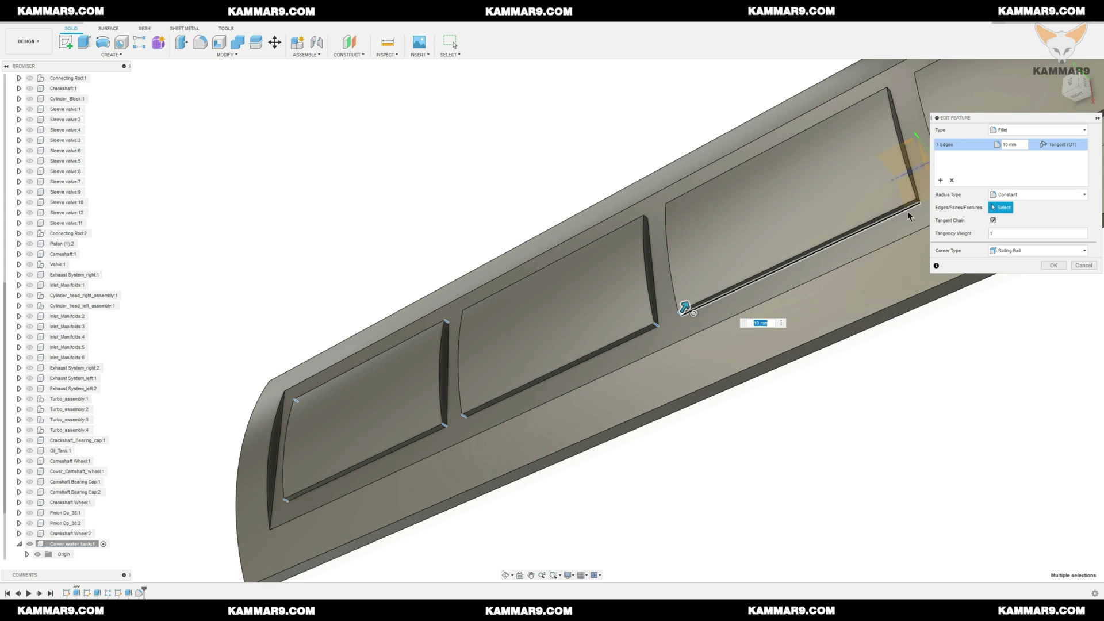
{"action": "scroll", "coordinate": [389, 436], "scroll_direction": "down", "scroll_amount": 5}
{"action": "scroll", "coordinate": [388, 435], "scroll_direction": "up", "scroll_amount": 5}
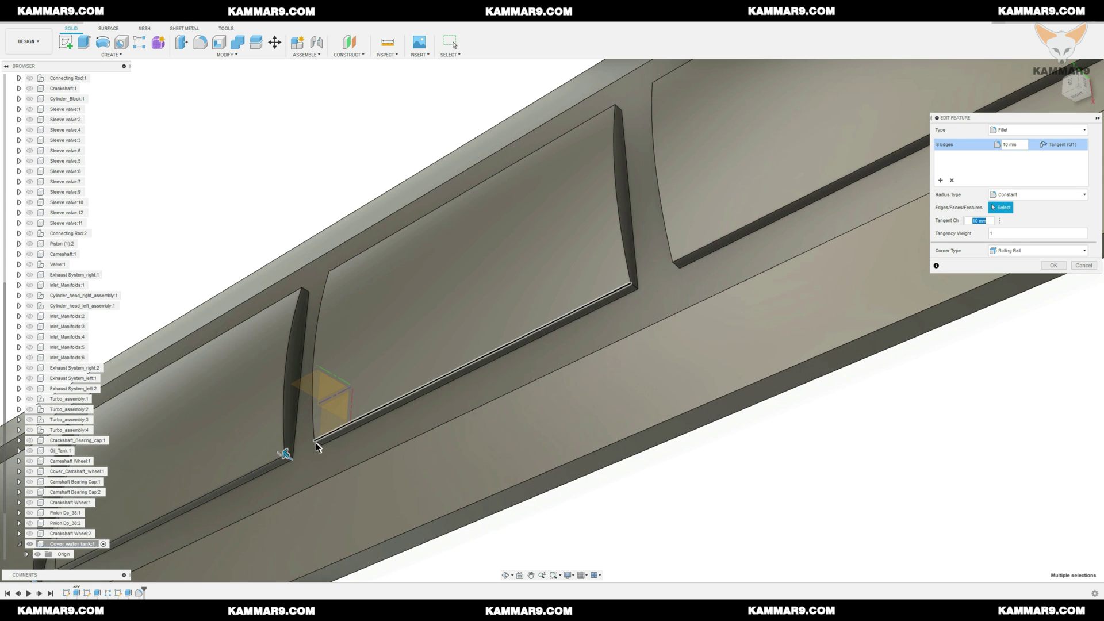
{"action": "left_click", "coordinate": [317, 441]}
{"action": "scroll", "coordinate": [604, 291], "scroll_direction": "down", "scroll_amount": 5}
{"action": "scroll", "coordinate": [350, 446], "scroll_direction": "up", "scroll_amount": 5}
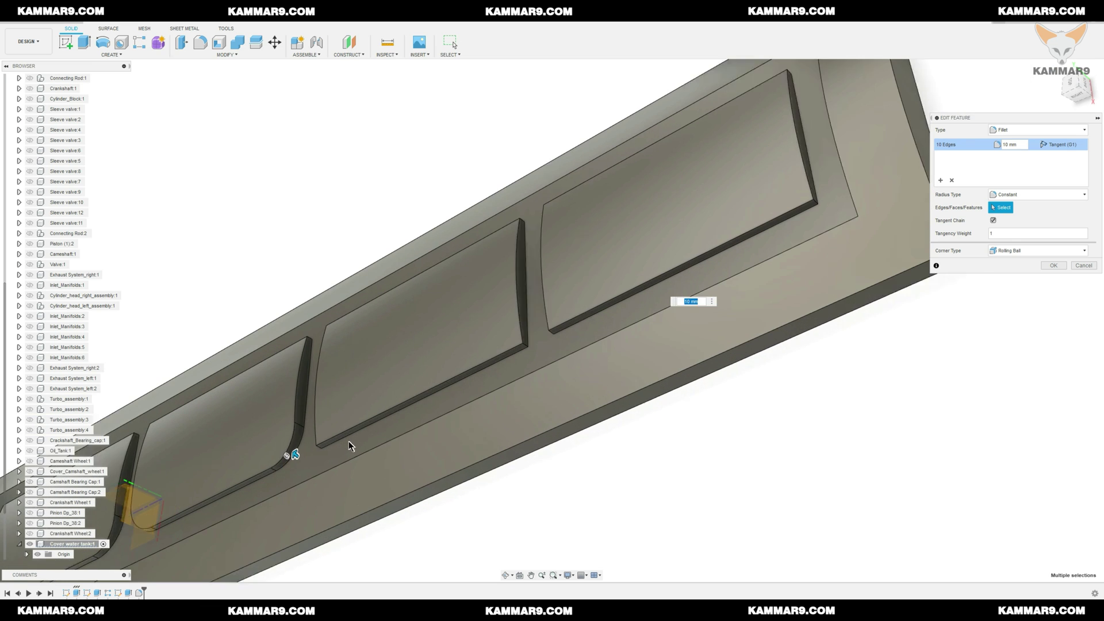
{"action": "left_click", "coordinate": [541, 345]}
{"action": "left_click", "coordinate": [597, 302]}
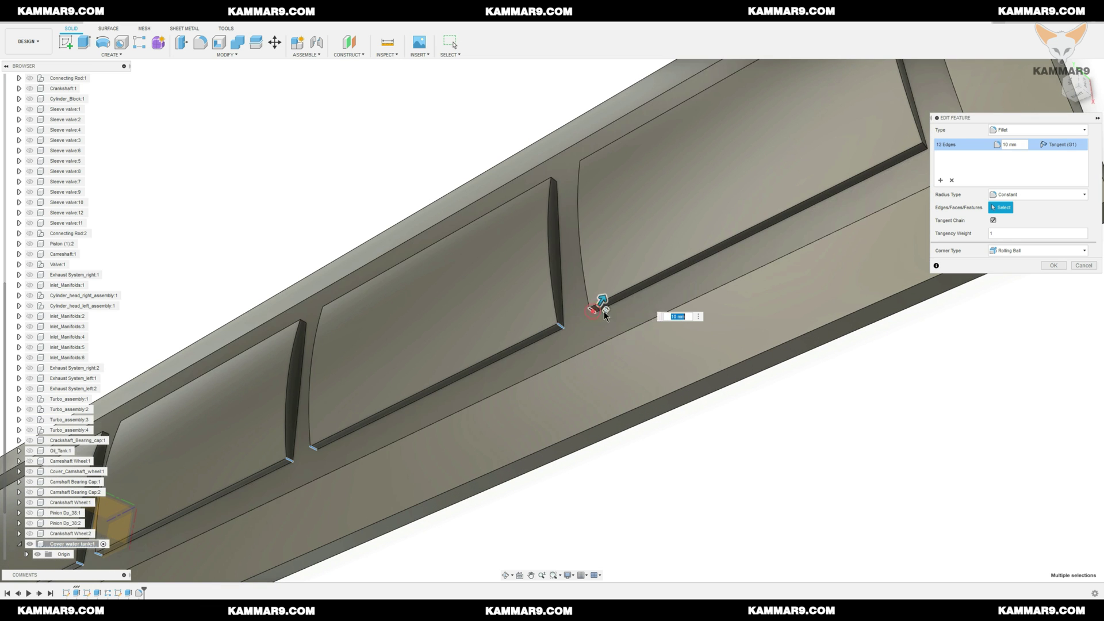
Add the remaining panel edges and apply the 10 mm fillet to all 24 edges
{"action": "scroll", "coordinate": [830, 258], "scroll_direction": "down", "scroll_amount": 5}
{"action": "middle_click_drag", "start_coordinate": [830, 259], "coordinate": [591, 449], "text": "shift"}
{"action": "scroll", "coordinate": [590, 448], "scroll_direction": "up", "scroll_amount": 3}
{"action": "left_click", "coordinate": [626, 509]}
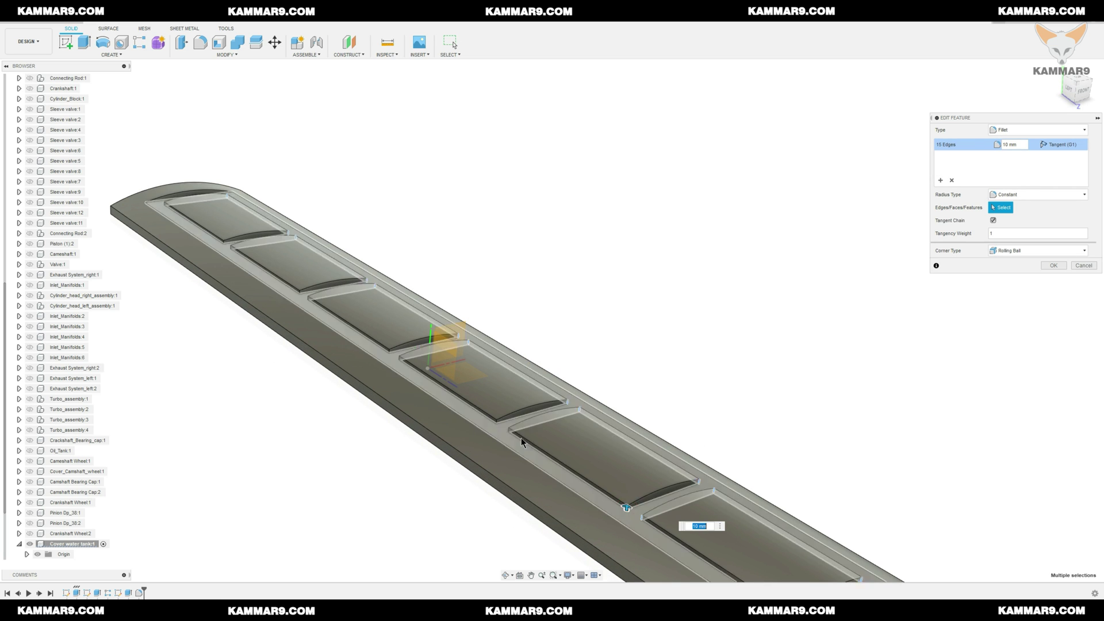
{"action": "left_click", "coordinate": [498, 423]}
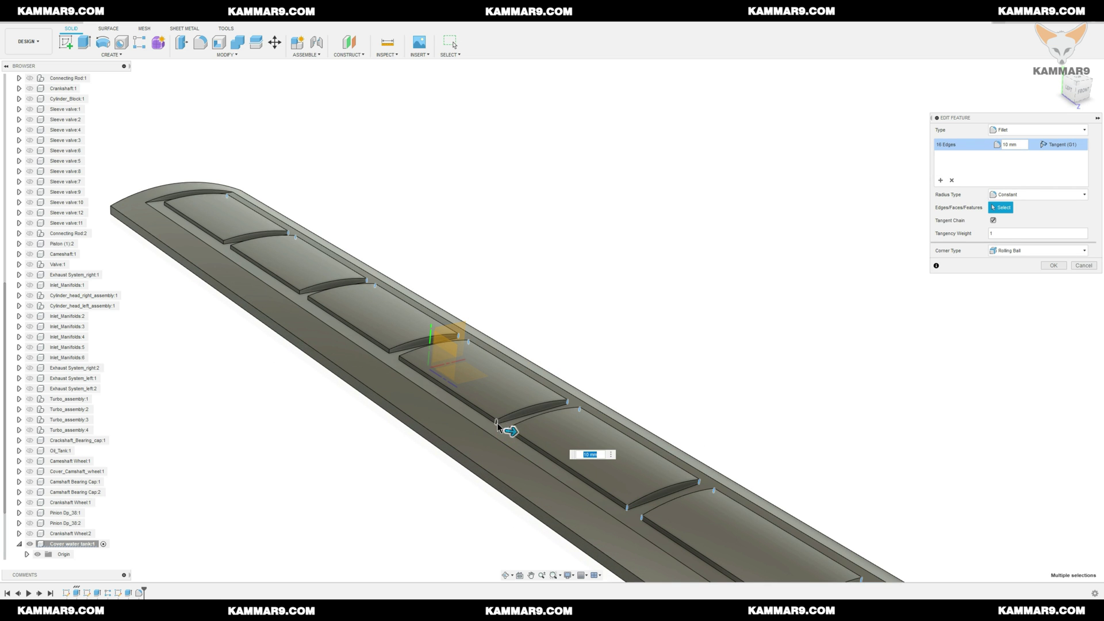
{"action": "left_click", "coordinate": [389, 351]}
{"action": "left_click", "coordinate": [303, 298]}
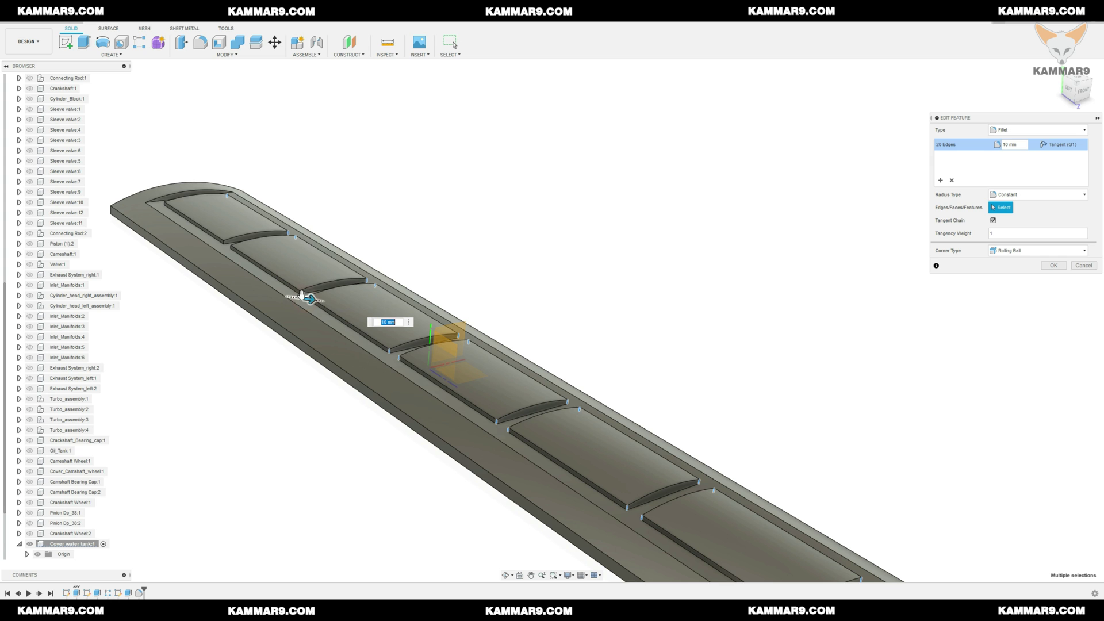
{"action": "left_click", "coordinate": [267, 283]}
{"action": "left_click", "coordinate": [230, 251]}
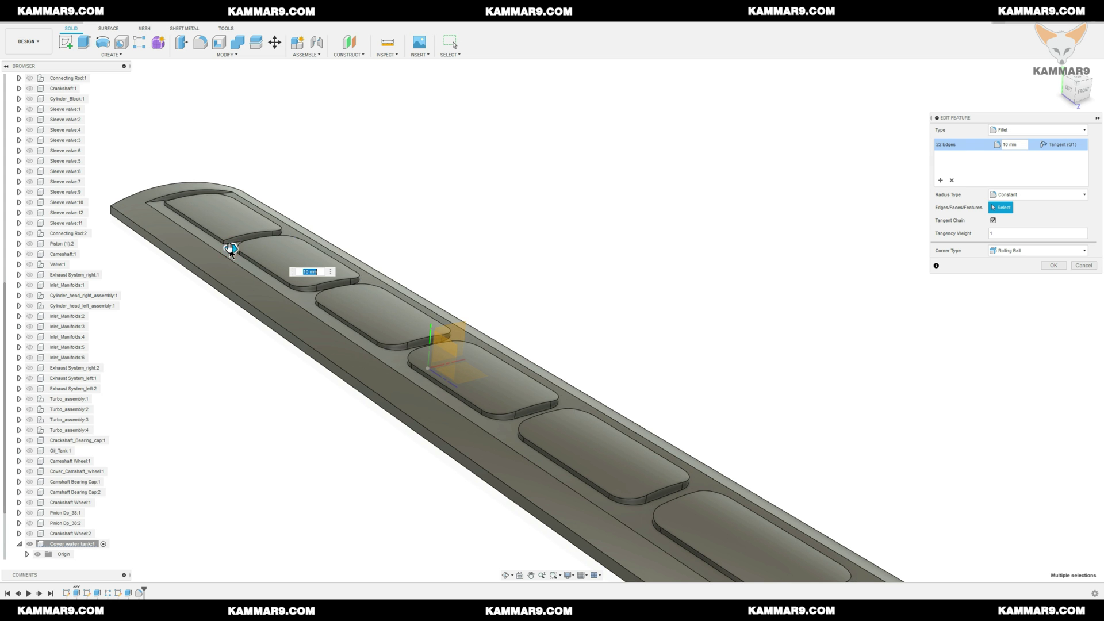
{"action": "scroll", "coordinate": [180, 214], "scroll_direction": "up", "scroll_amount": 5}
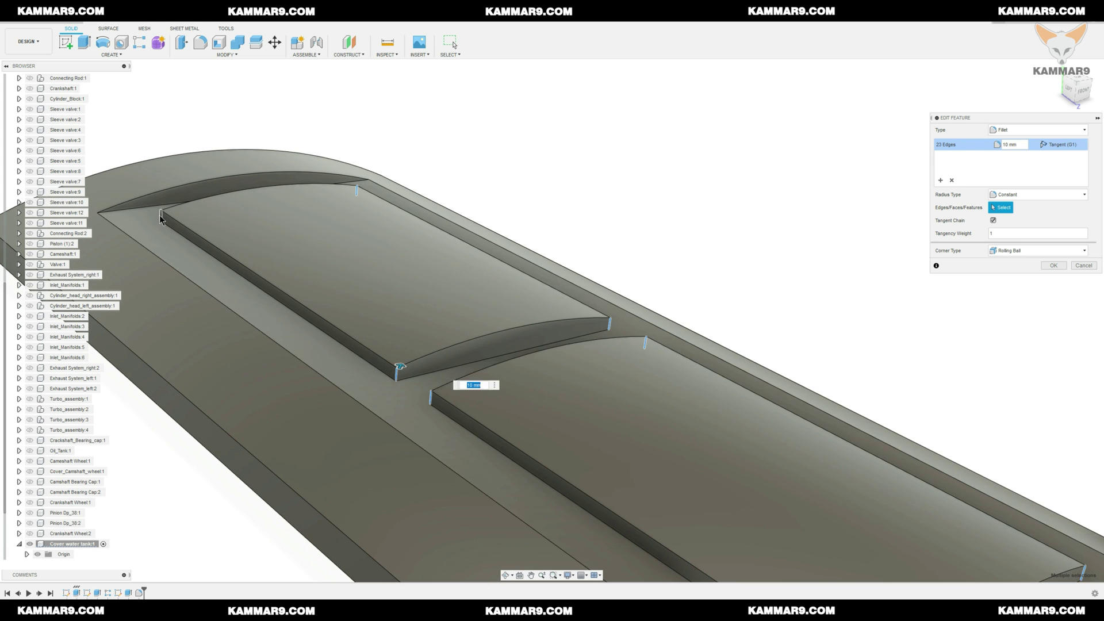
{"action": "left_click", "coordinate": [150, 217]}
{"action": "scroll", "coordinate": [300, 223], "scroll_direction": "down", "scroll_amount": 10}
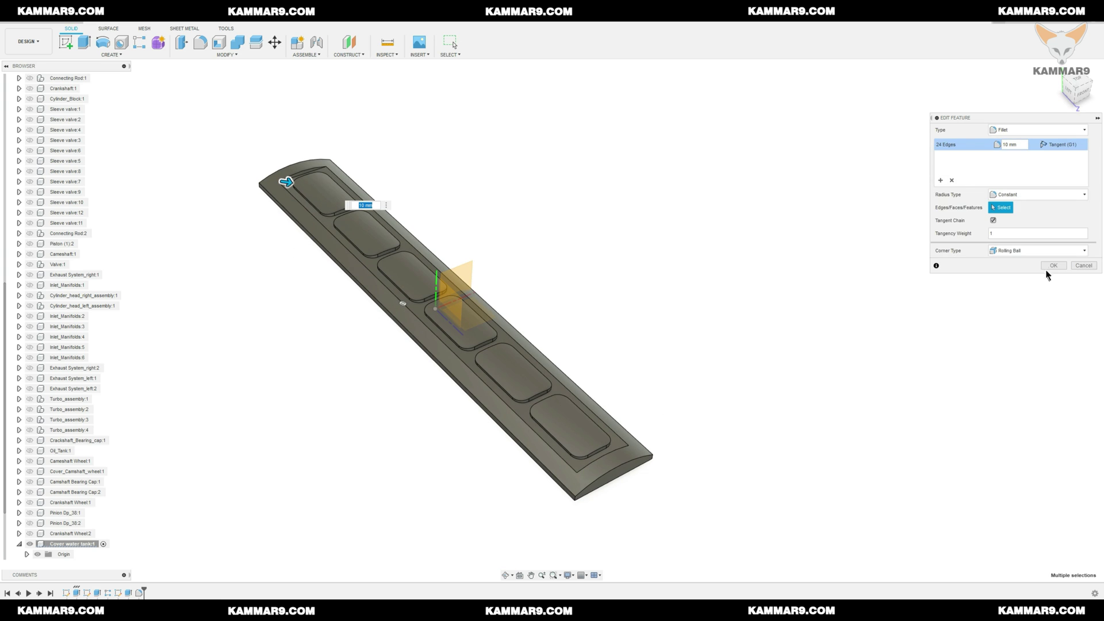
{"action": "left_click", "coordinate": [1052, 266]}
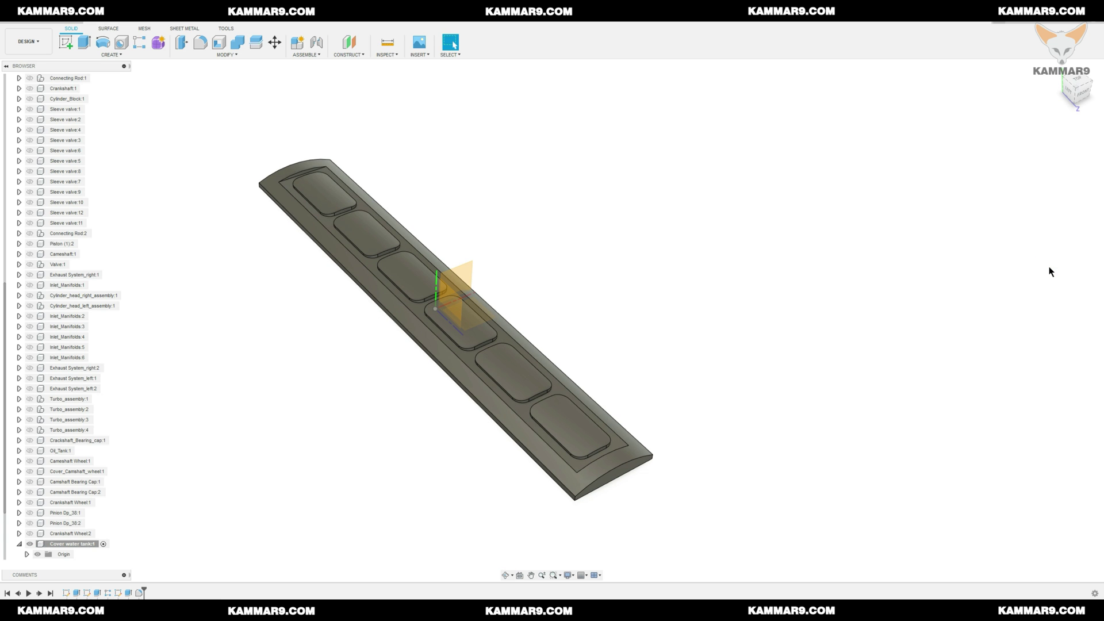
Fillet the base edge loops of all six panels at 2 mm
{"action": "middle_click_drag", "start_coordinate": [1048, 267], "coordinate": [212, 374], "text": "shift"}
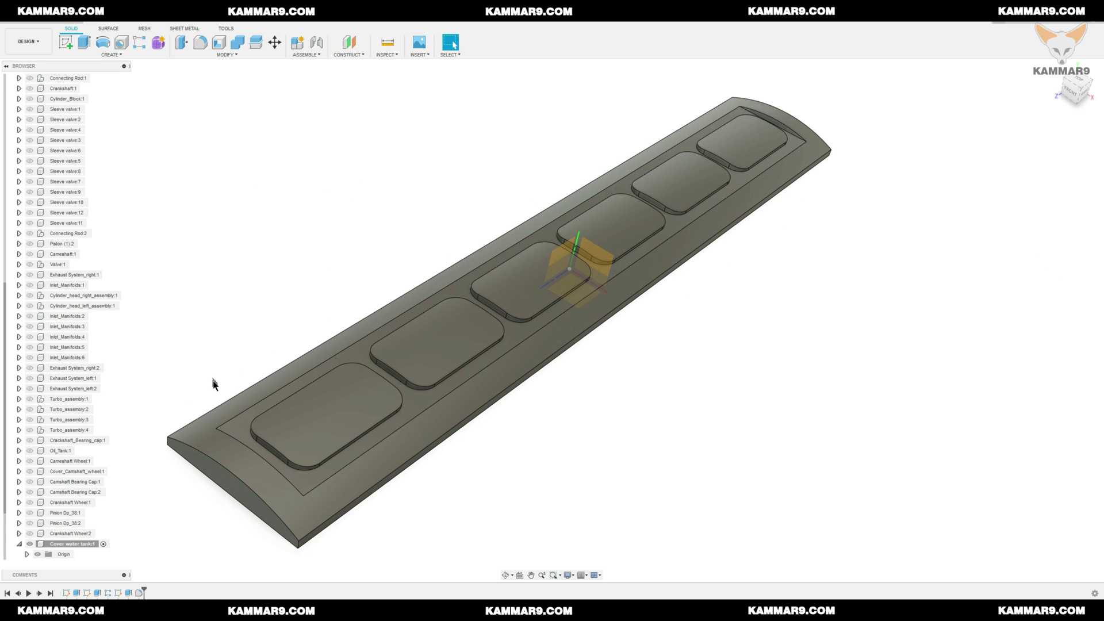
{"action": "key", "text": "f"}
{"action": "left_click", "coordinate": [294, 469]}
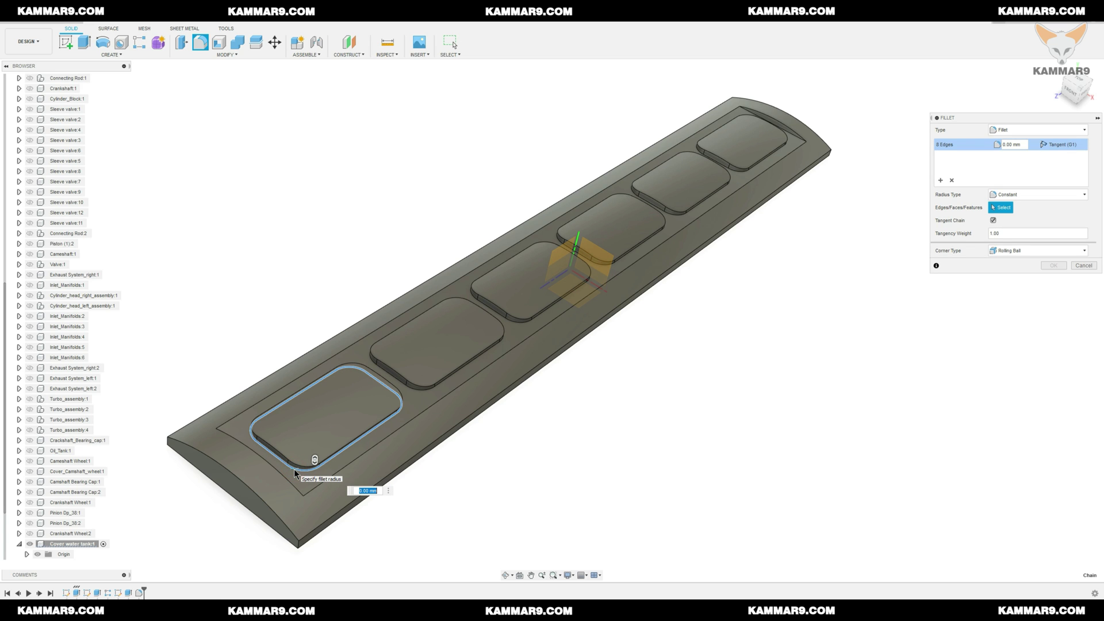
{"action": "type", "text": "2"}
{"action": "left_click", "coordinate": [424, 386]}
{"action": "left_click", "coordinate": [525, 326]}
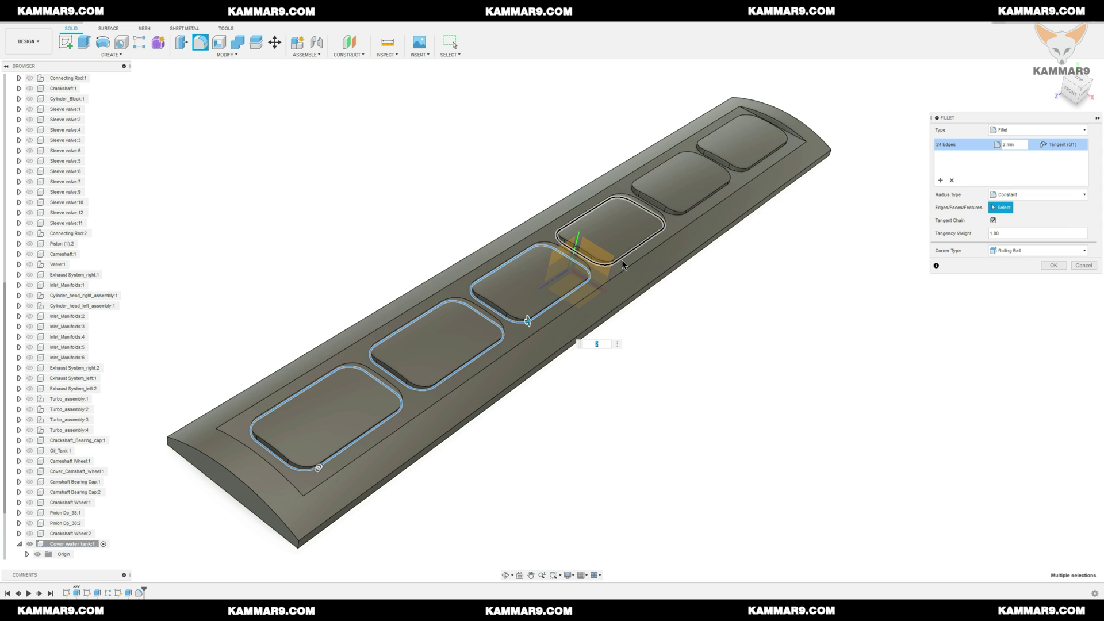
{"action": "left_click", "coordinate": [622, 257]}
{"action": "left_click", "coordinate": [680, 213]}
{"action": "left_click", "coordinate": [735, 176]}
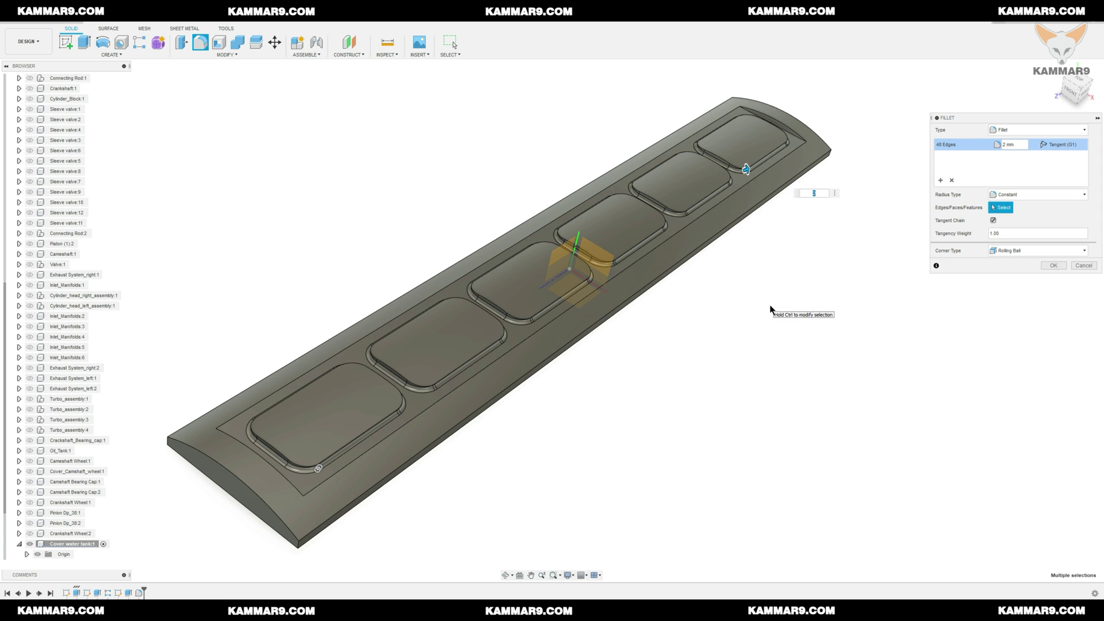
{"action": "left_click", "coordinate": [1053, 265]}
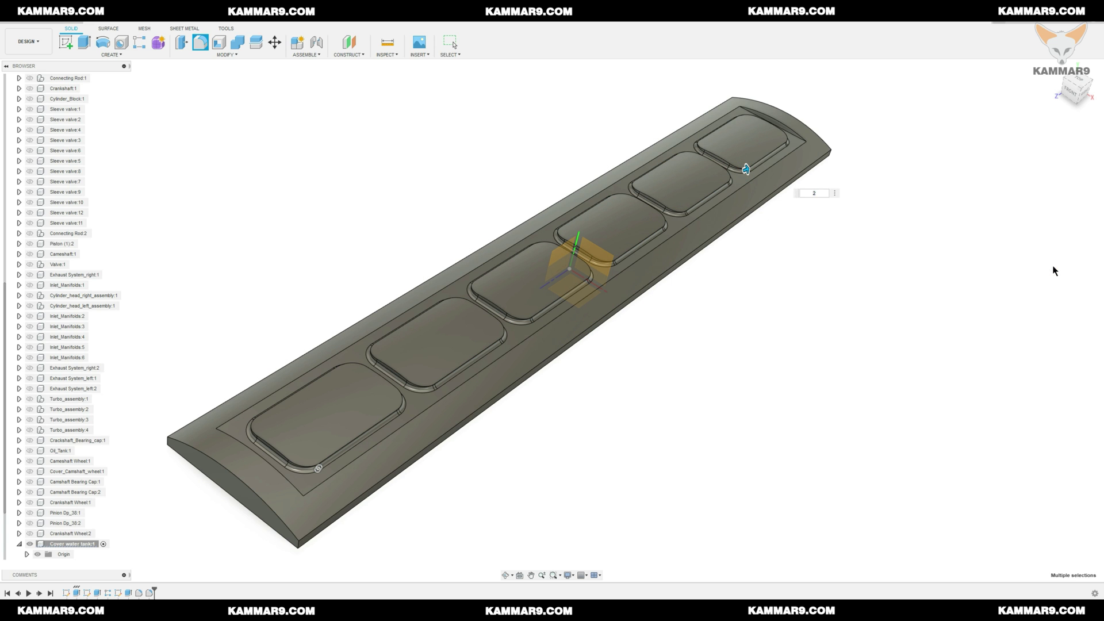
Fillet the edge loops of all six panels at 3 mm
{"action": "left_click", "coordinate": [281, 455]}
{"action": "type", "text": "f"}
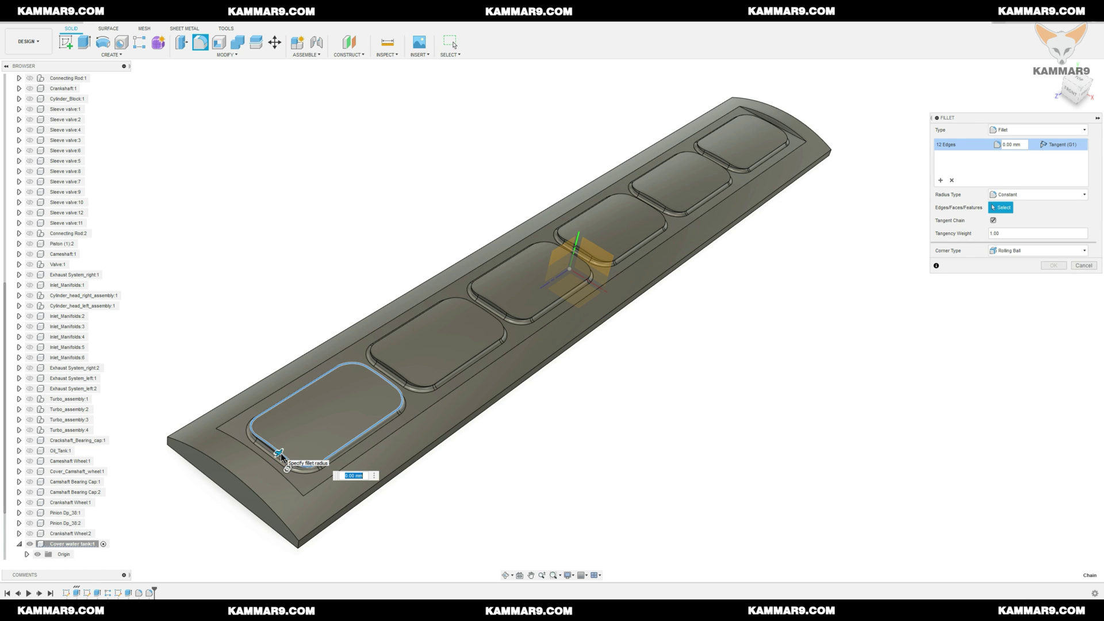
{"action": "type", "text": "3"}
{"action": "left_click", "coordinate": [487, 328]}
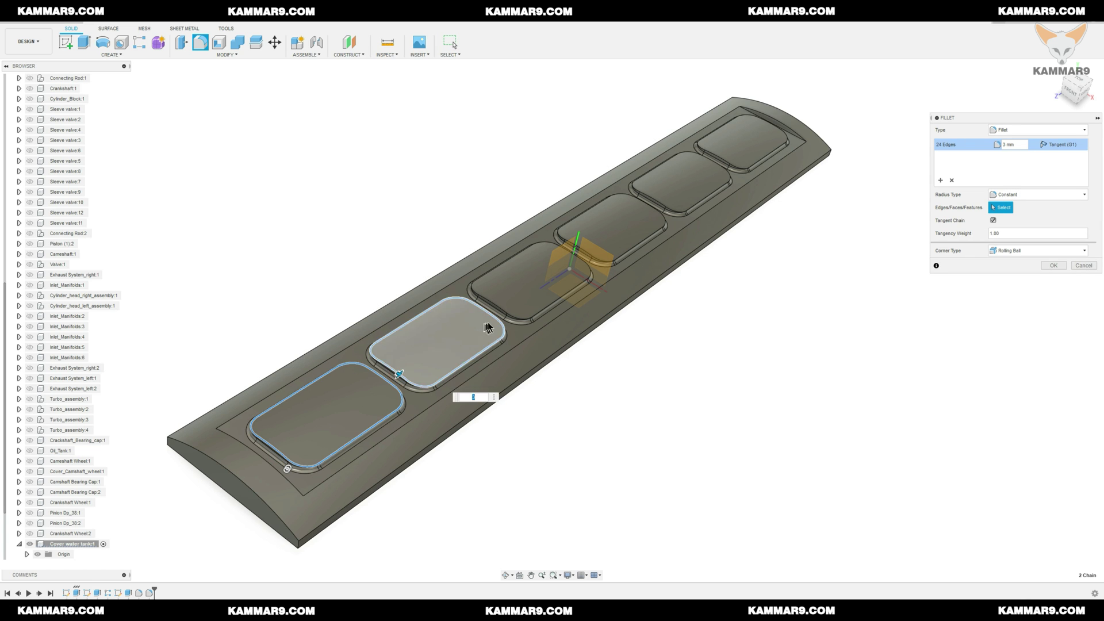
{"action": "left_click", "coordinate": [546, 276]}
{"action": "left_click", "coordinate": [626, 230]}
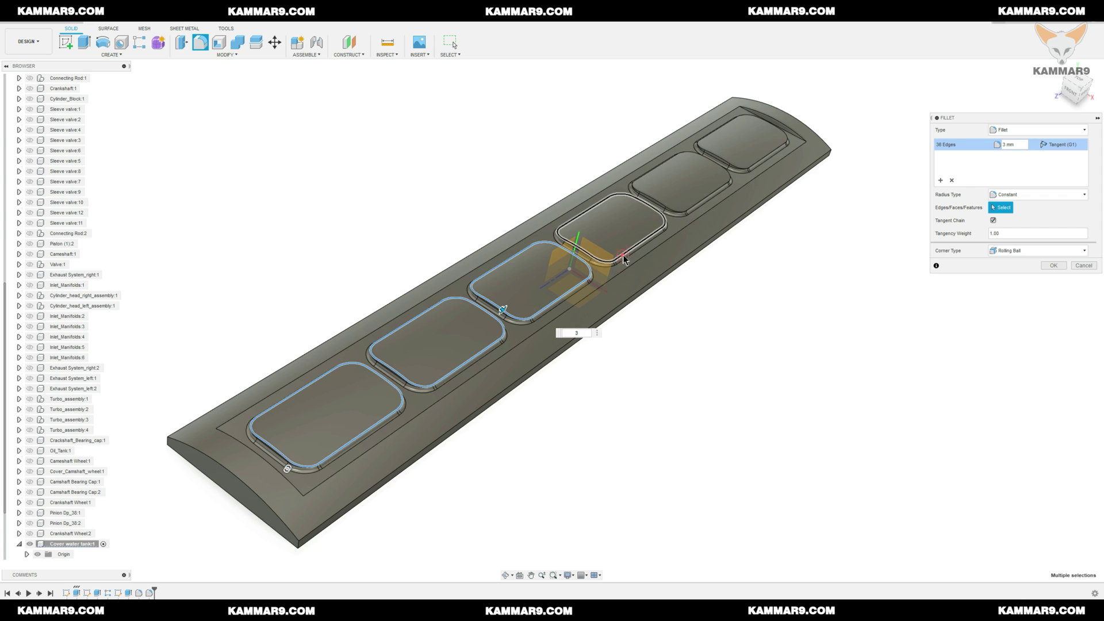
{"action": "left_click", "coordinate": [677, 210]}
{"action": "left_click", "coordinate": [741, 170]}
{"action": "left_click", "coordinate": [1053, 265]}
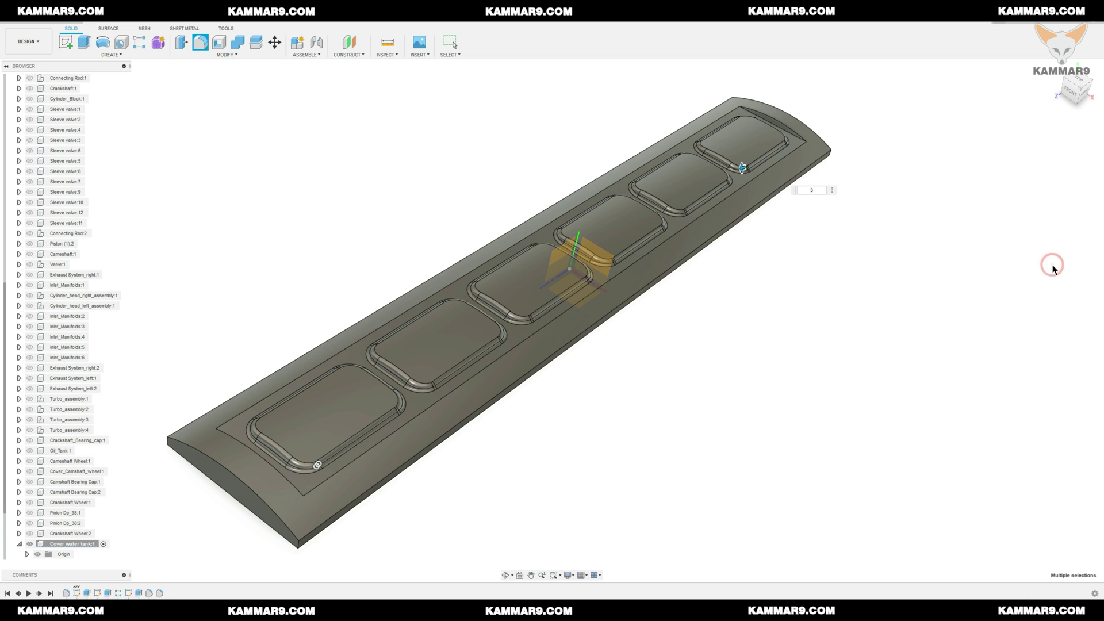
{"action": "middle_click_drag", "start_coordinate": [688, 415], "coordinate": [560, 293], "text": "shift"}
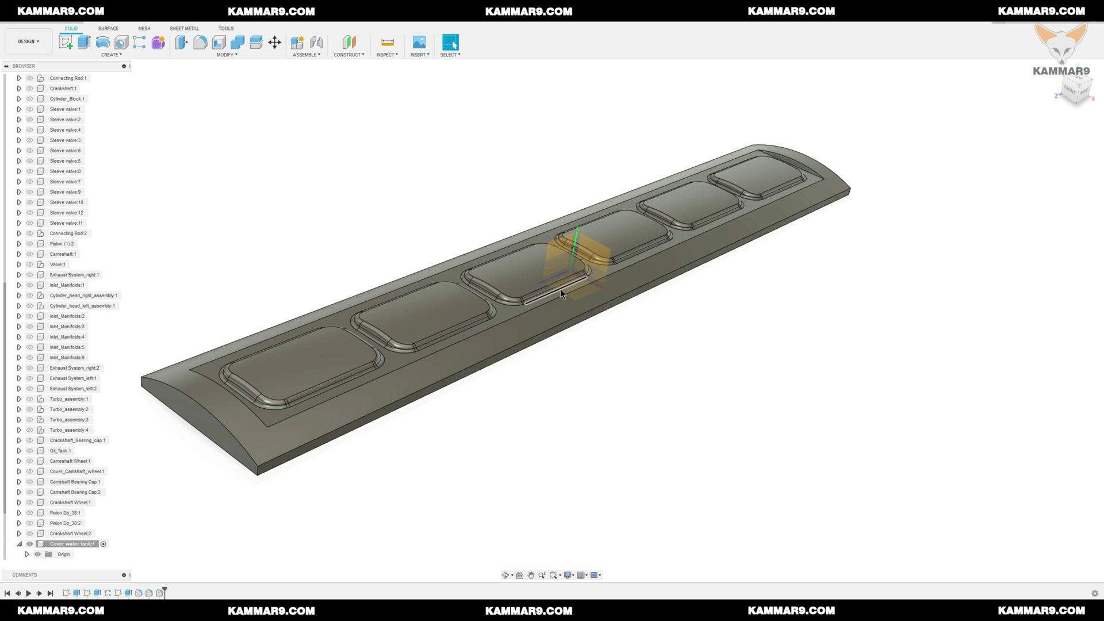
Create an offset plane from the cover's flat underside at -25.353 mm
{"action": "left_click", "coordinate": [348, 44]}
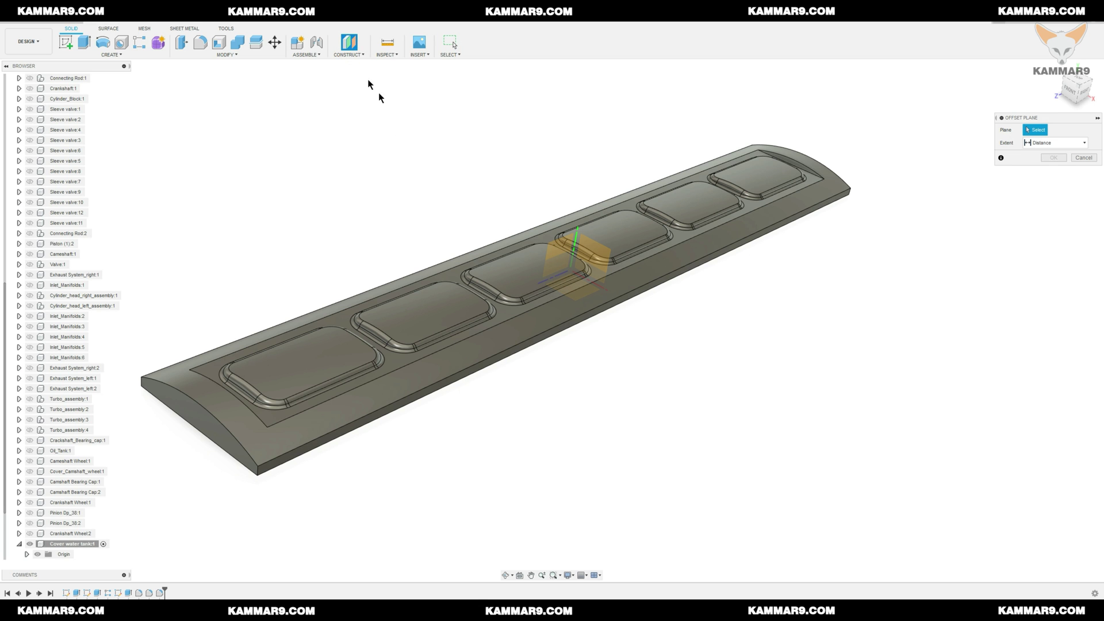
{"action": "middle_click_drag", "start_coordinate": [582, 294], "coordinate": [538, 264], "text": "shift"}
{"action": "left_click", "coordinate": [538, 264]}
{"action": "middle_click_drag", "start_coordinate": [612, 177], "coordinate": [607, 240], "text": "shift"}
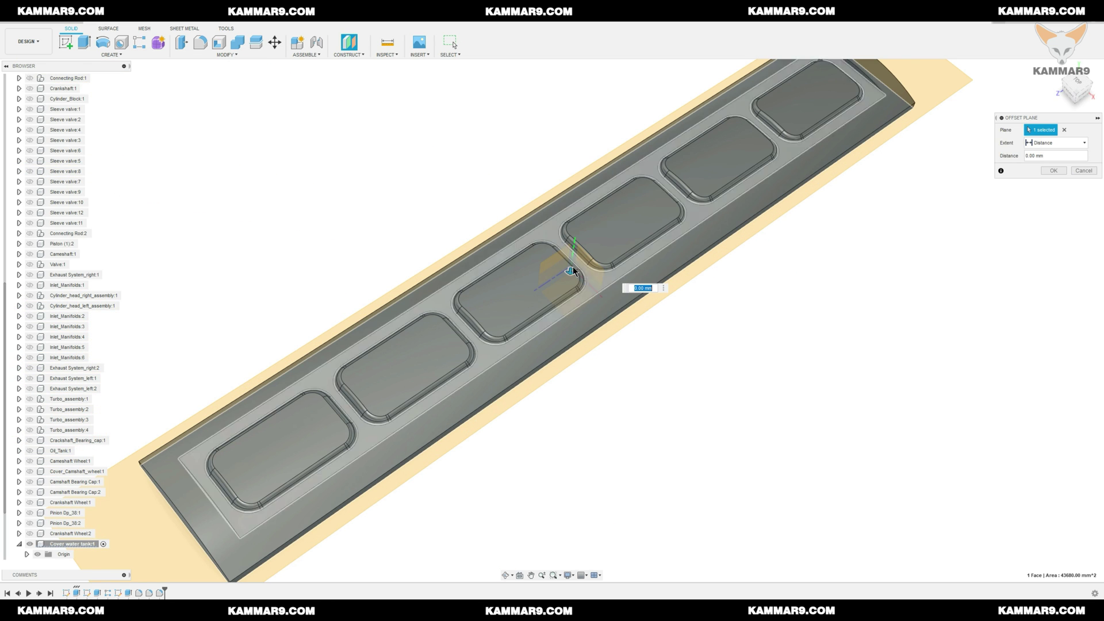
{"action": "left_click_drag", "start_coordinate": [571, 265], "coordinate": [573, 249]}
{"action": "middle_click_drag", "start_coordinate": [576, 305], "coordinate": [584, 305], "text": "shift"}
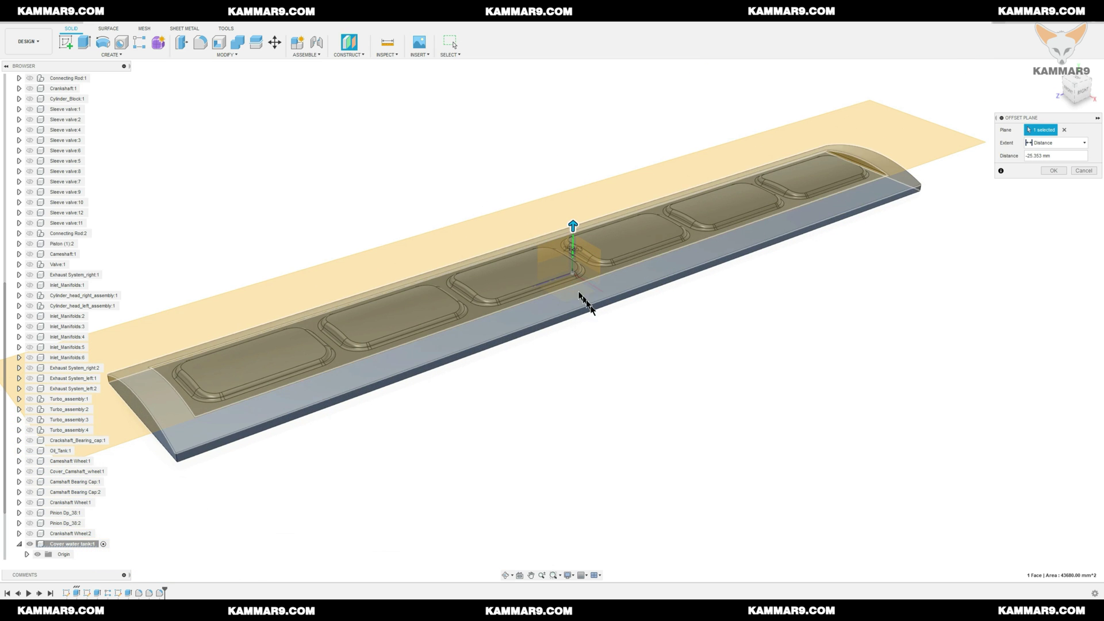
{"action": "key", "text": "Return"}
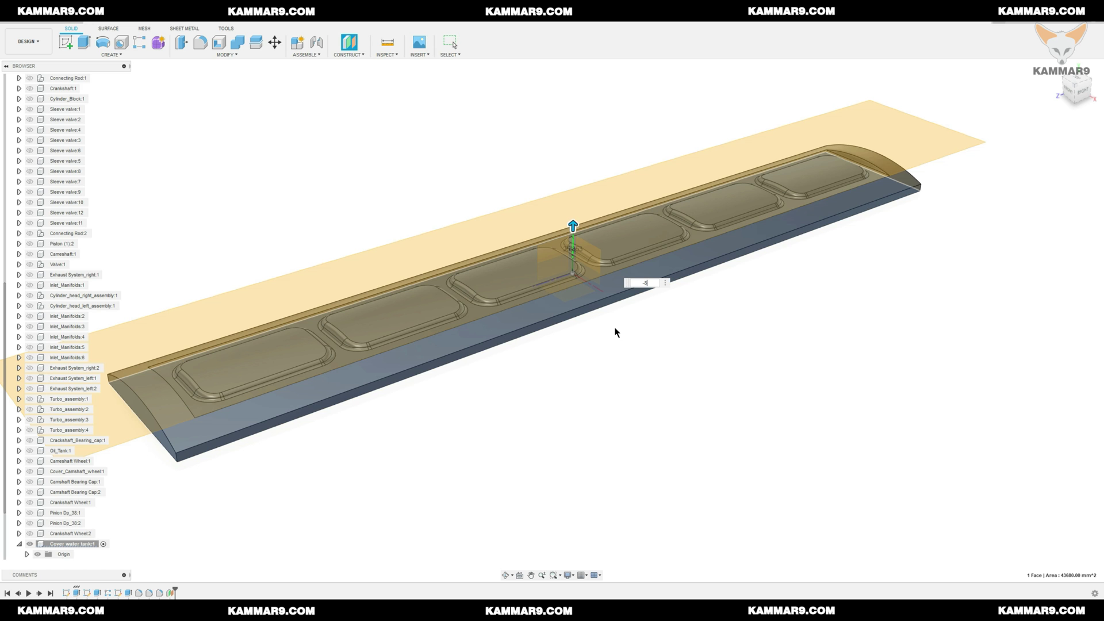
Clear the selection, reorient the view, and select Plane1
{"action": "left_click", "coordinate": [615, 333]}
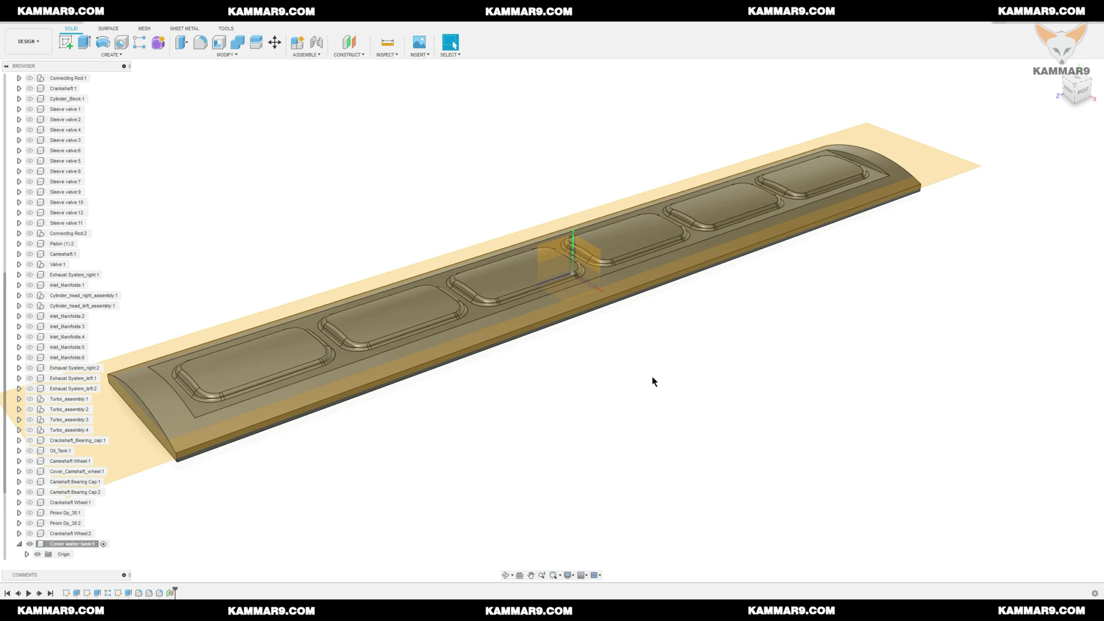
{"action": "middle_click_drag", "start_coordinate": [654, 380], "coordinate": [682, 396], "text": "shift"}
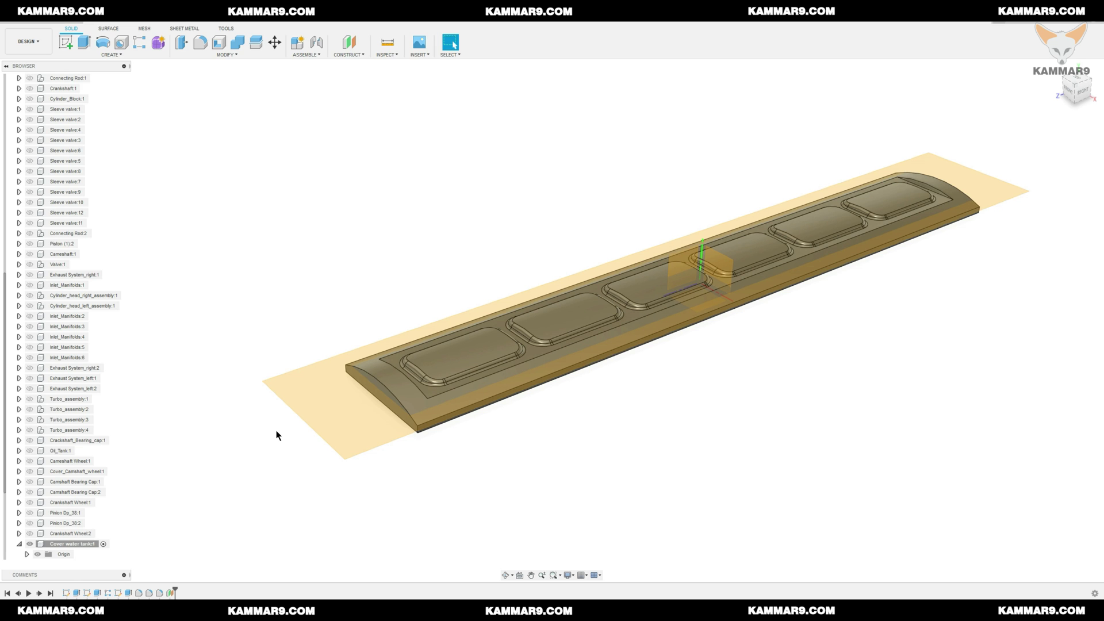
{"action": "middle_click_drag", "start_coordinate": [276, 436], "coordinate": [475, 378], "text": "shift"}
{"action": "scroll", "coordinate": [463, 553], "scroll_direction": "up", "scroll_amount": 2}
{"action": "left_click", "coordinate": [484, 549]}
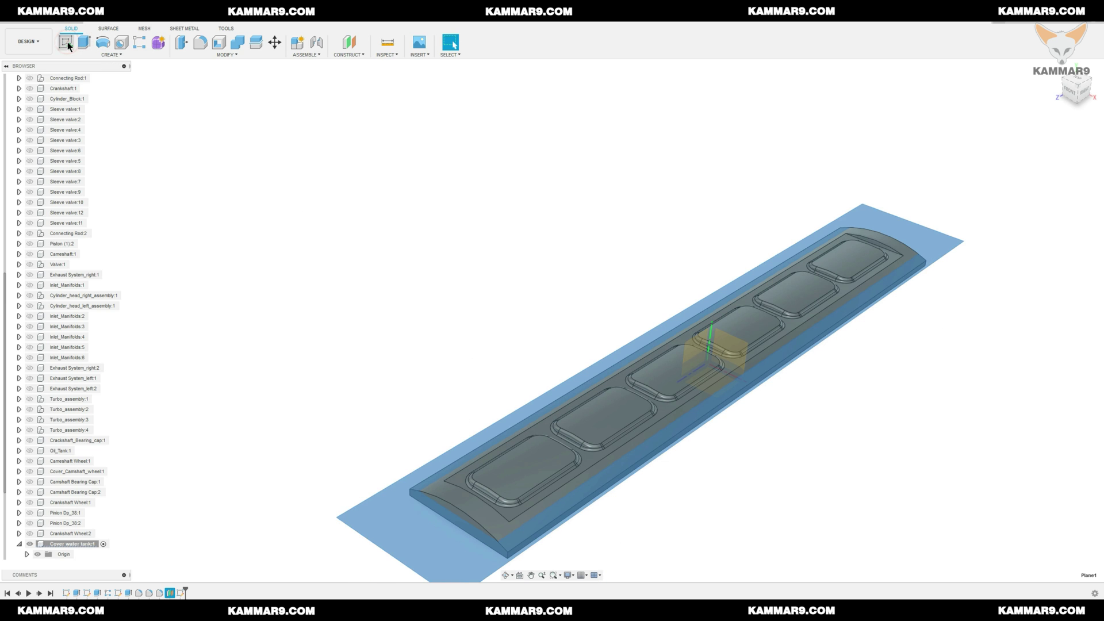
Sketch a point on Plane1 and dimension it 4 mm from the cover's right edge
{"action": "left_click", "coordinate": [68, 42]}
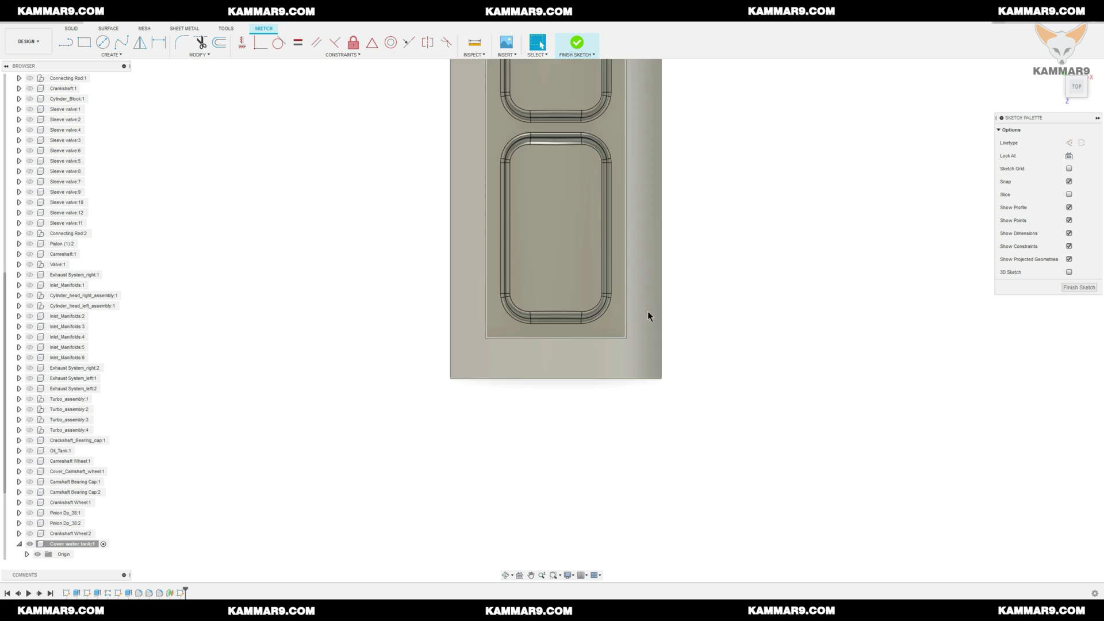
{"action": "scroll", "coordinate": [647, 312], "scroll_direction": "up", "scroll_amount": 2}
{"action": "left_click", "coordinate": [111, 56]}
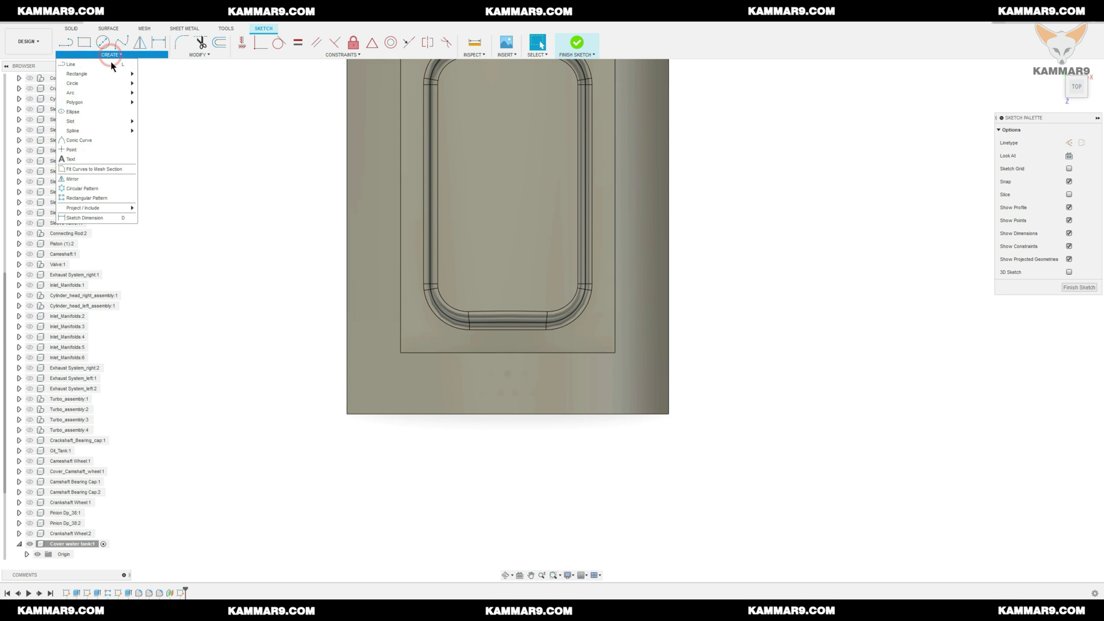
{"action": "left_click", "coordinate": [80, 150]}
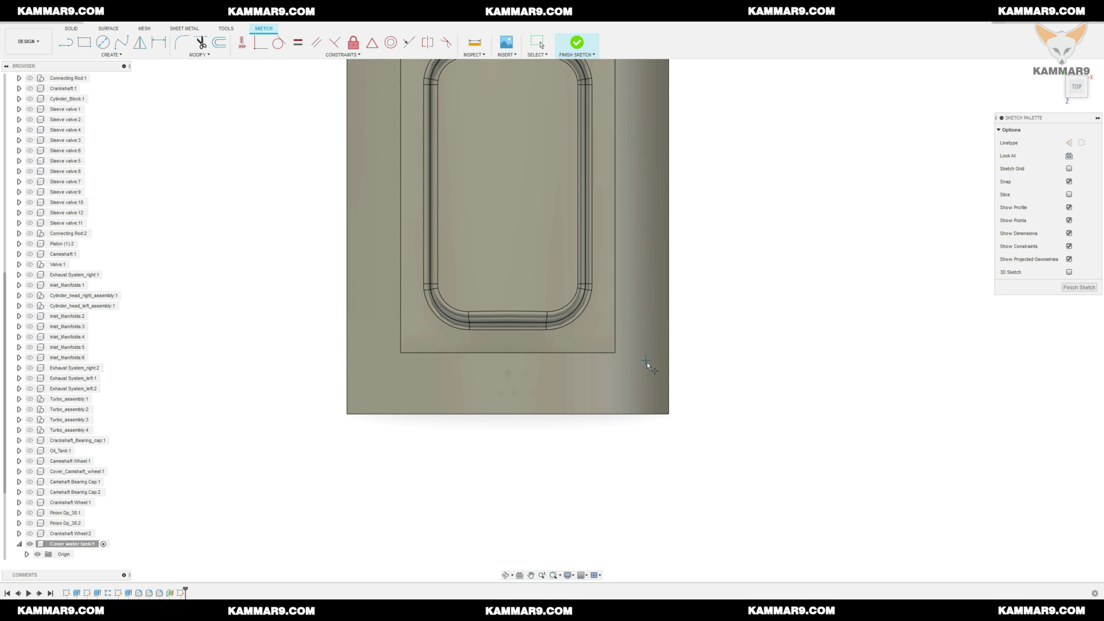
{"action": "key", "text": "d"}
{"action": "left_click", "coordinate": [645, 361]}
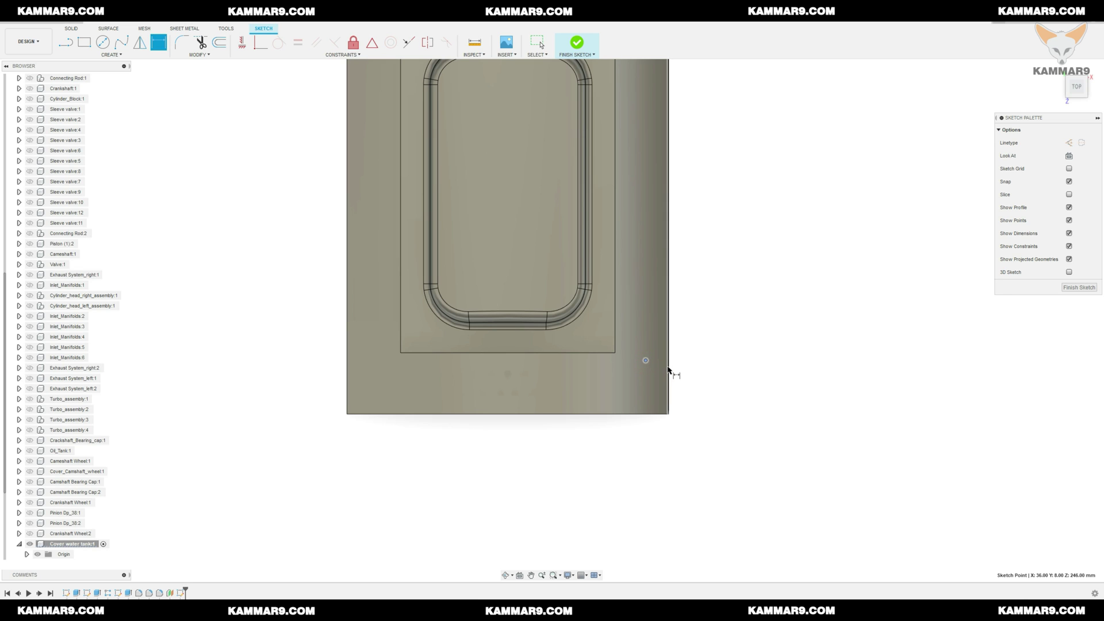
{"action": "left_click", "coordinate": [668, 371]}
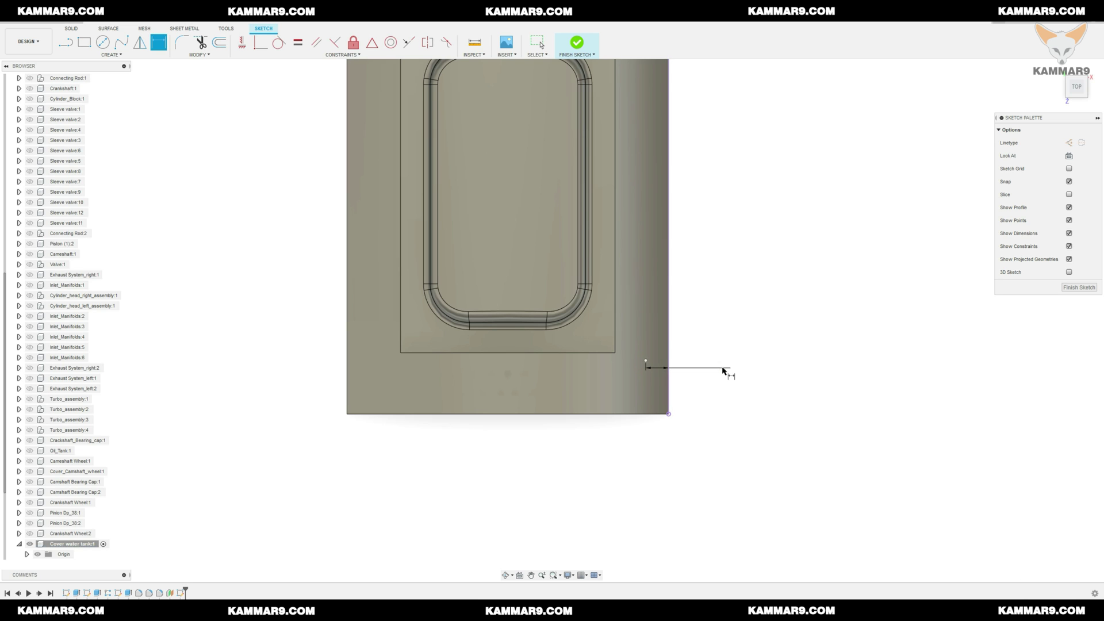
{"action": "left_click", "coordinate": [722, 368]}
{"action": "type", "text": "4"}
{"action": "key", "text": "Return"}
Dimension the point 10 mm from the bottom edge and finish the sketch
{"action": "left_click", "coordinate": [653, 361]}
{"action": "left_click", "coordinate": [638, 414]}
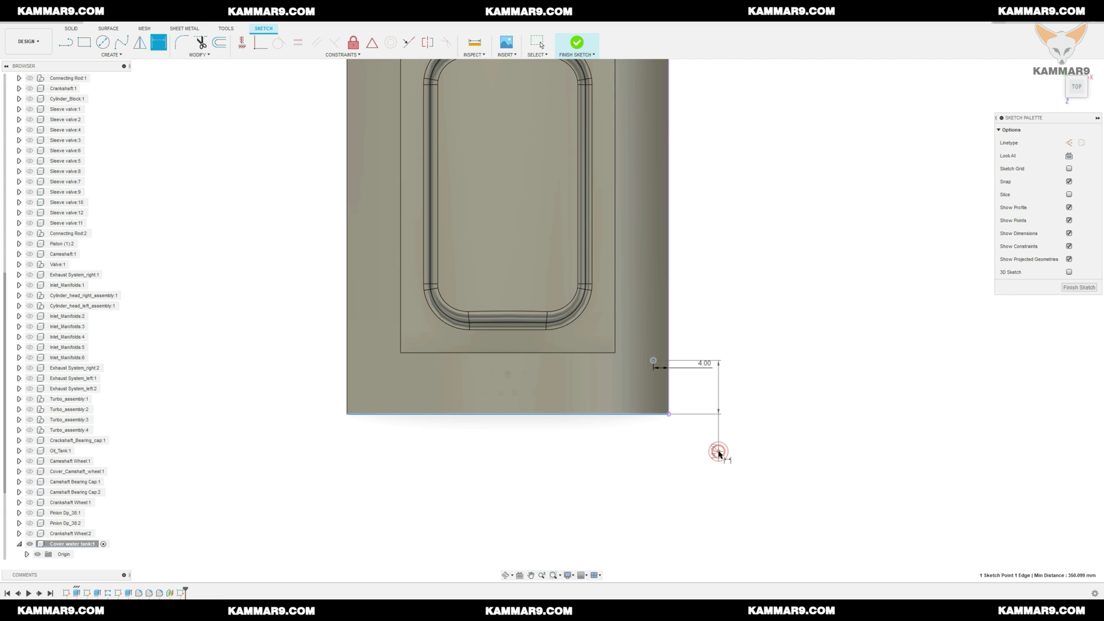
{"action": "left_click", "coordinate": [719, 454]}
{"action": "type", "text": "10"}
{"action": "key", "text": "Return"}
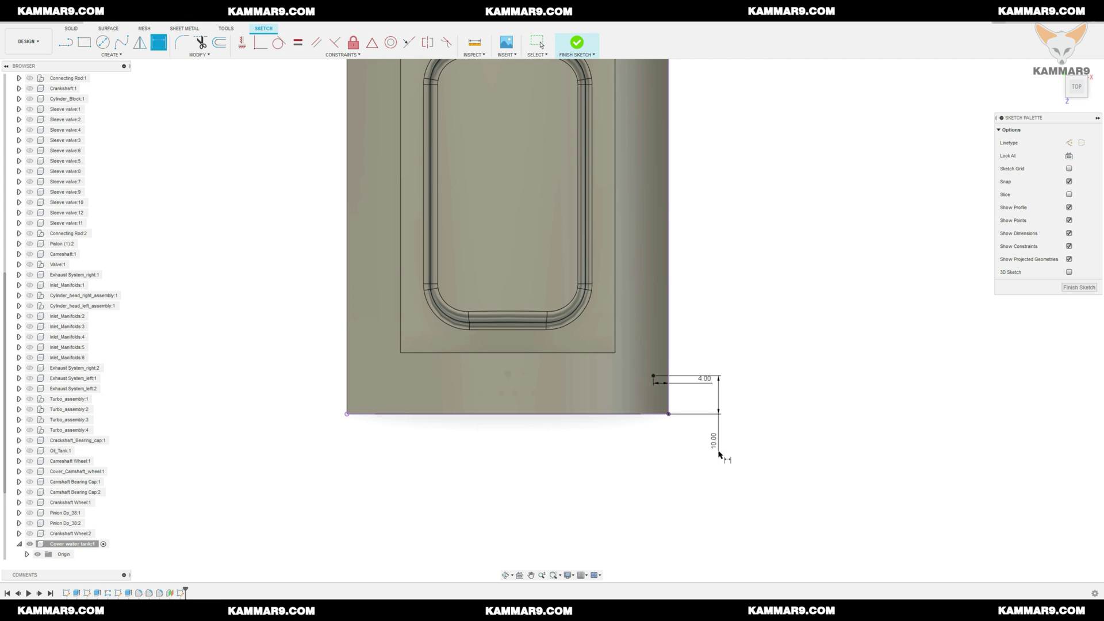
{"action": "left_click", "coordinate": [1078, 287]}
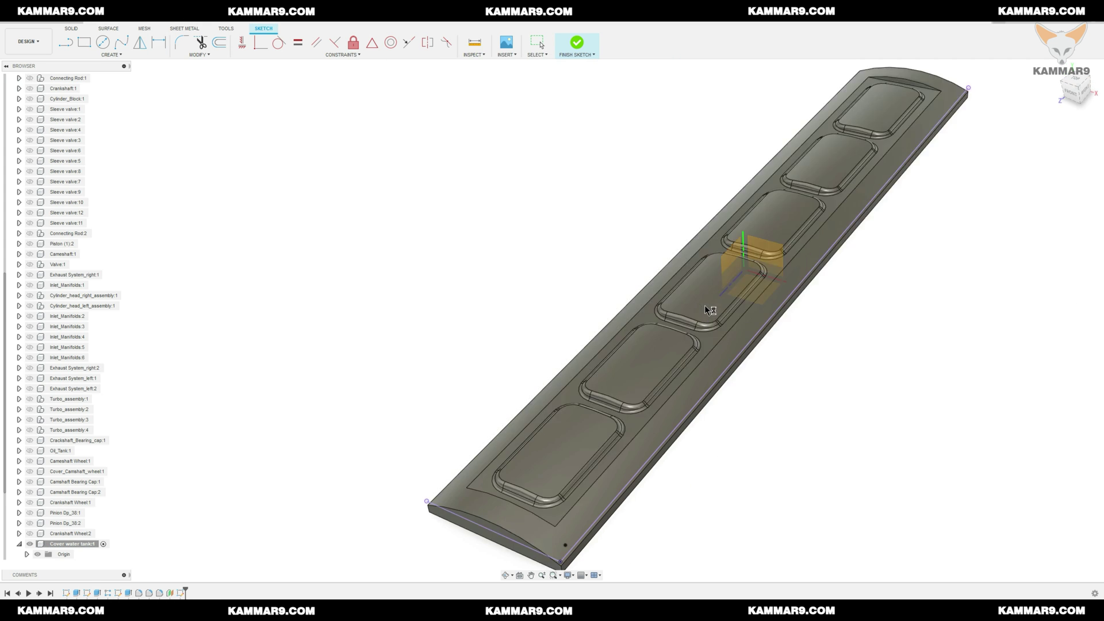
Place a counterbored hole at the sketch point, flipped to drill into the cover
{"action": "scroll", "coordinate": [493, 555], "scroll_direction": "up", "scroll_amount": 3}
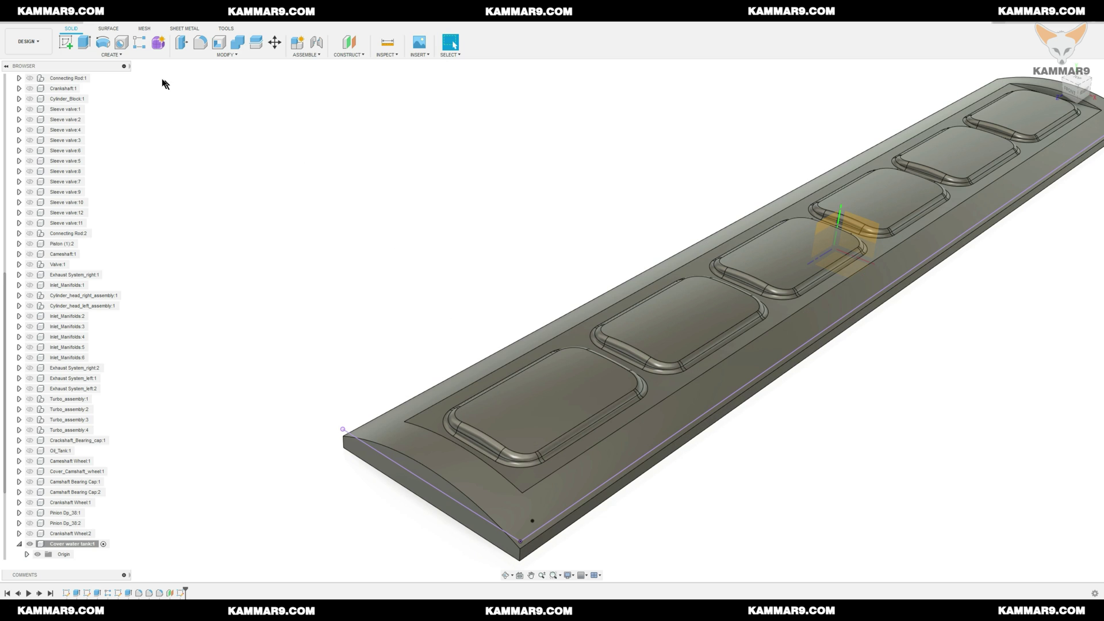
{"action": "left_click", "coordinate": [121, 43]}
{"action": "left_click", "coordinate": [533, 521]}
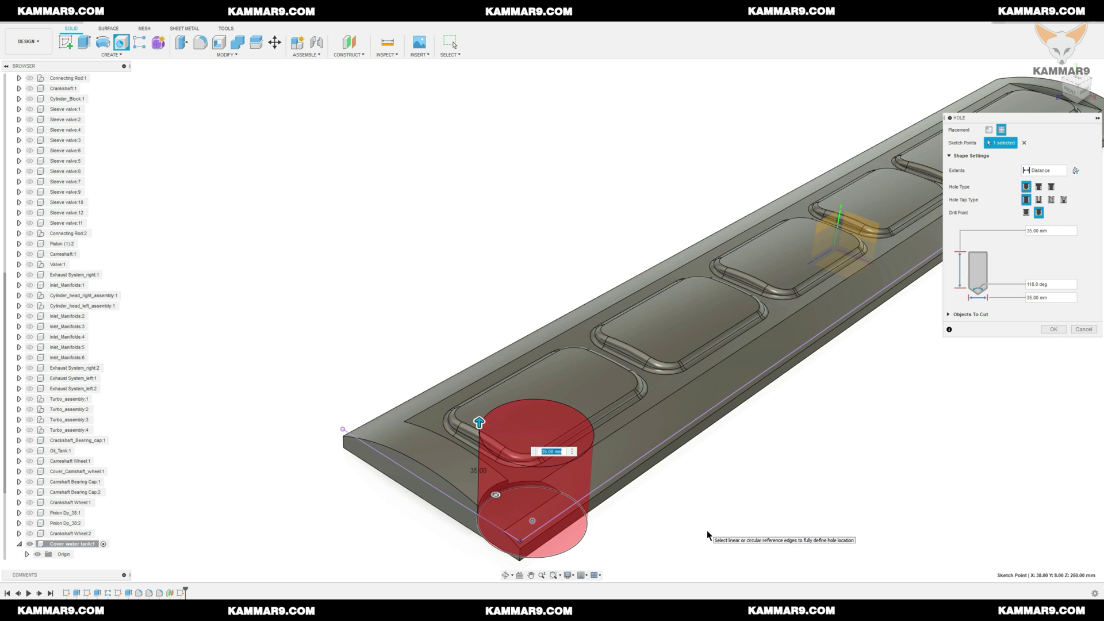
{"action": "left_click", "coordinate": [1039, 188]}
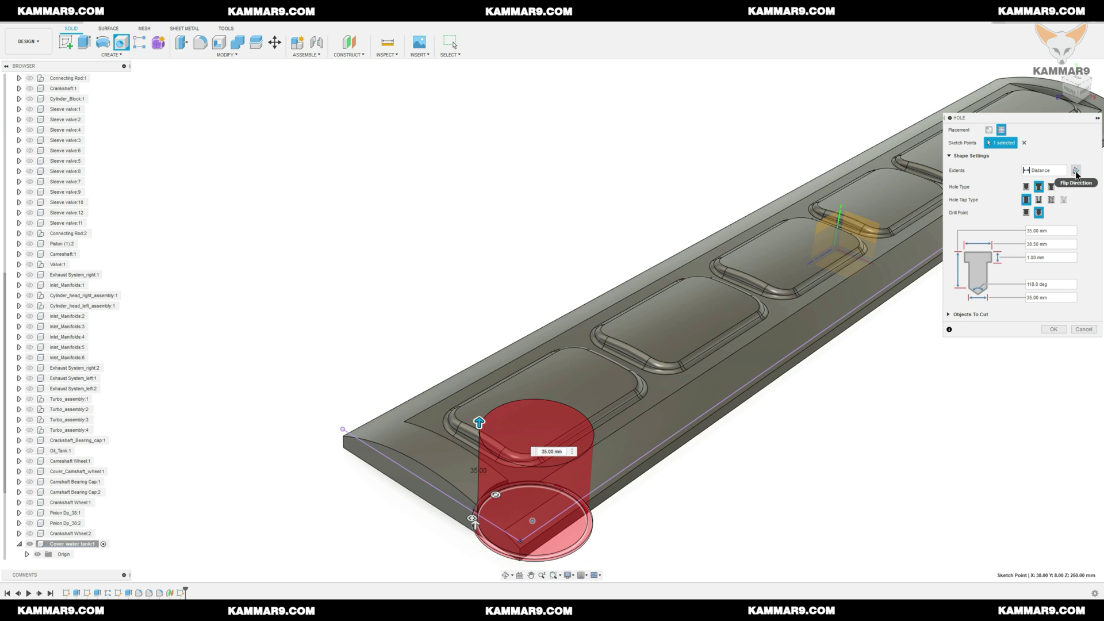
{"action": "left_click", "coordinate": [1076, 170]}
Make the hole a DIN M3 fastener clearance hole cutting through all, and apply it
{"action": "scroll", "coordinate": [474, 309], "scroll_direction": "down", "scroll_amount": 4}
{"action": "scroll", "coordinate": [488, 425], "scroll_direction": "up", "scroll_amount": 8}
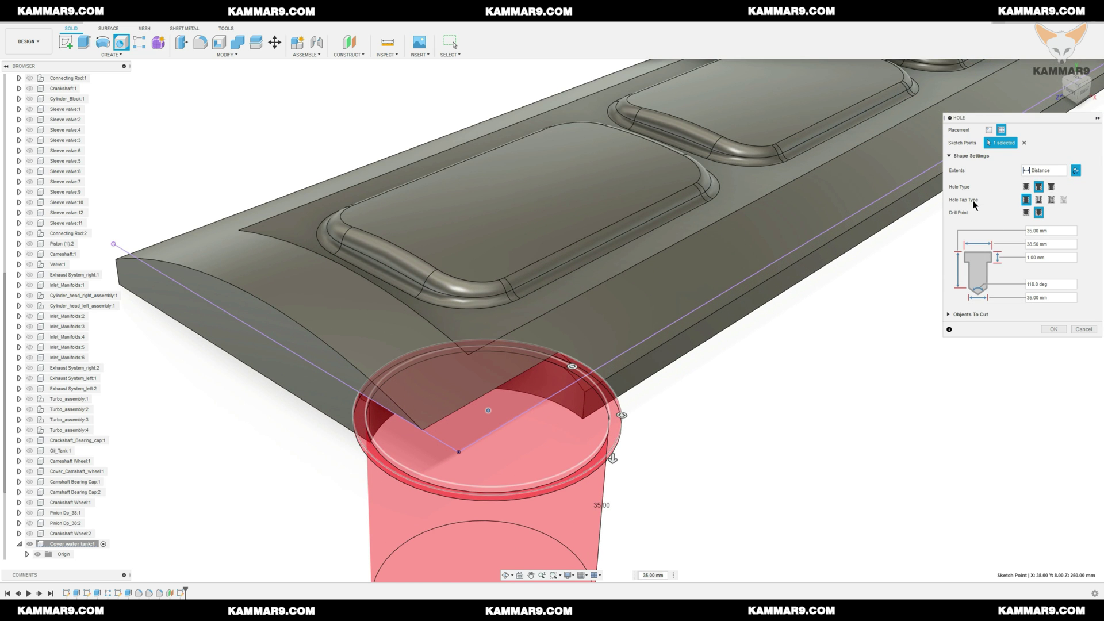
{"action": "left_click", "coordinate": [1040, 200]}
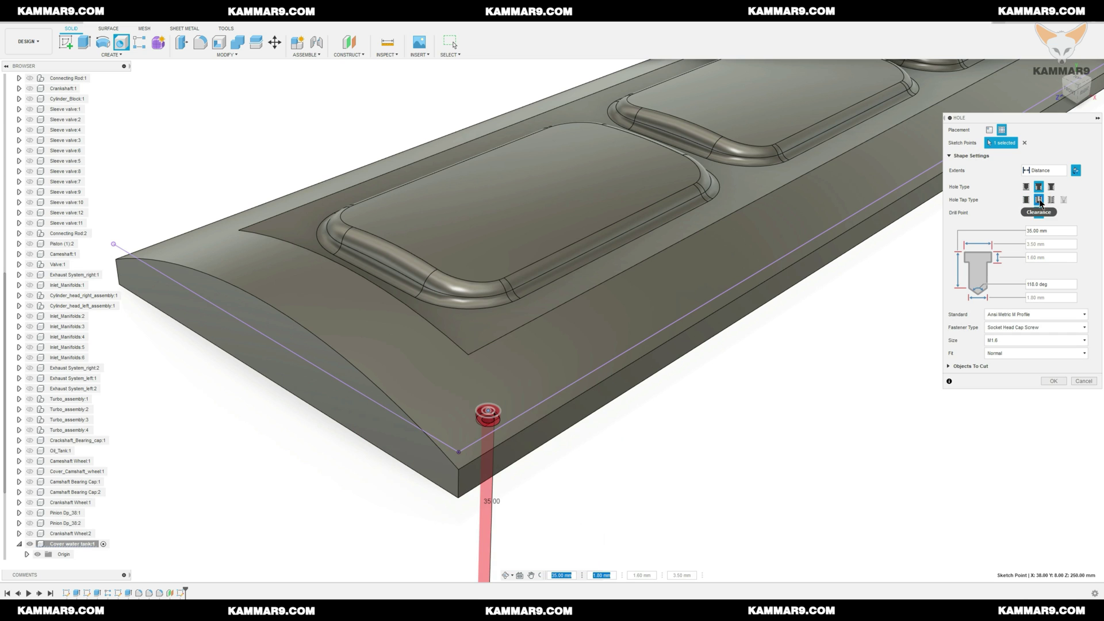
{"action": "left_click", "coordinate": [1009, 314]}
{"action": "left_click", "coordinate": [999, 343]}
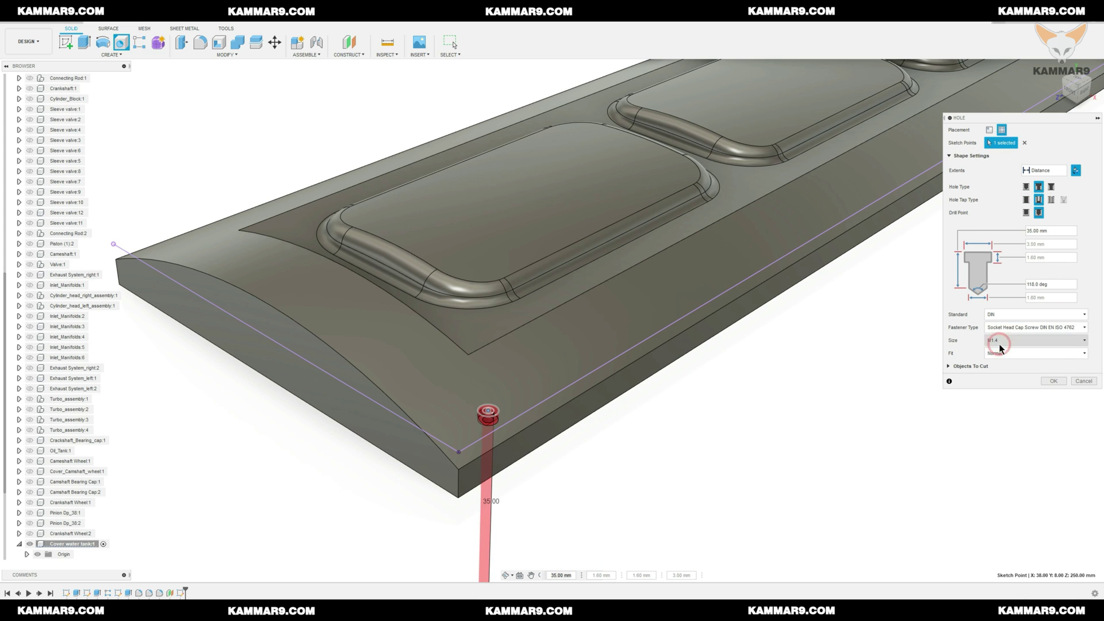
{"action": "left_click", "coordinate": [1029, 340]}
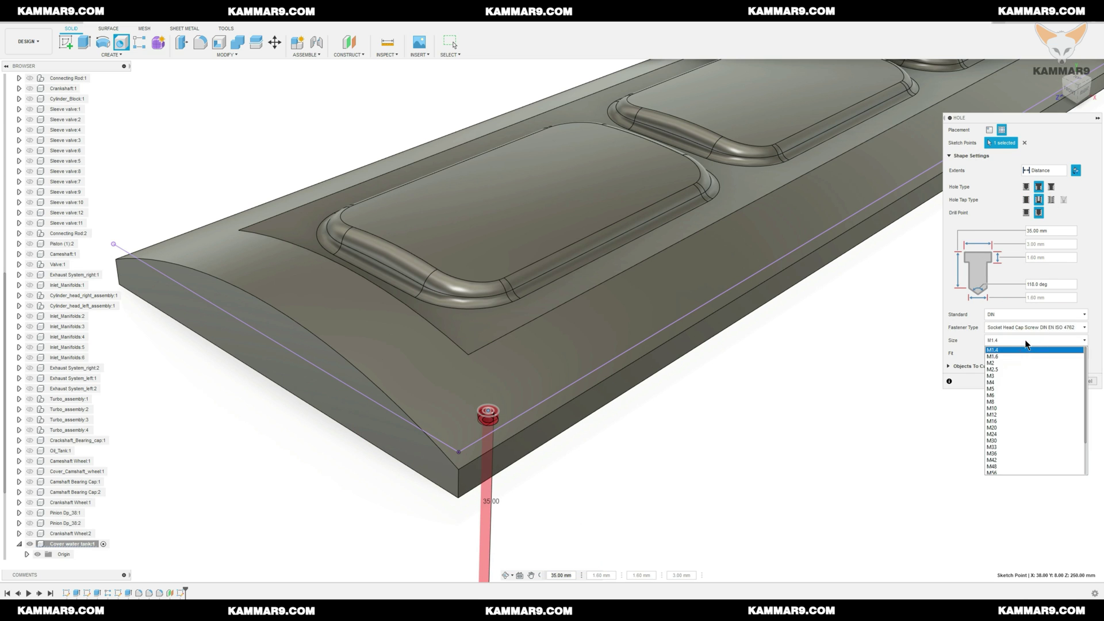
{"action": "left_click", "coordinate": [993, 375]}
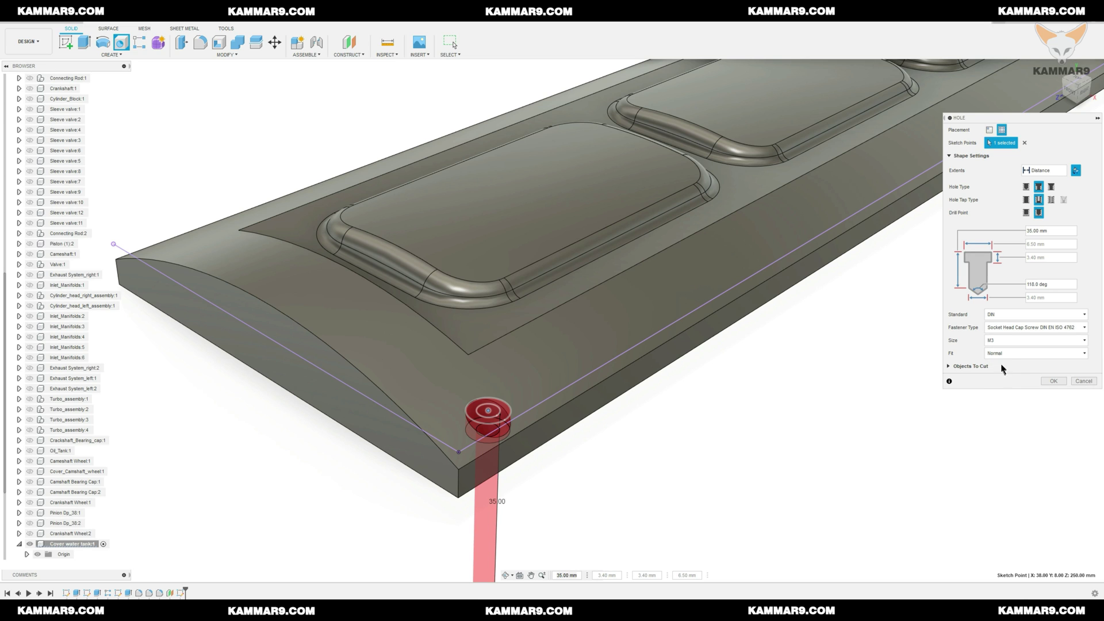
{"action": "left_click", "coordinate": [1057, 171]}
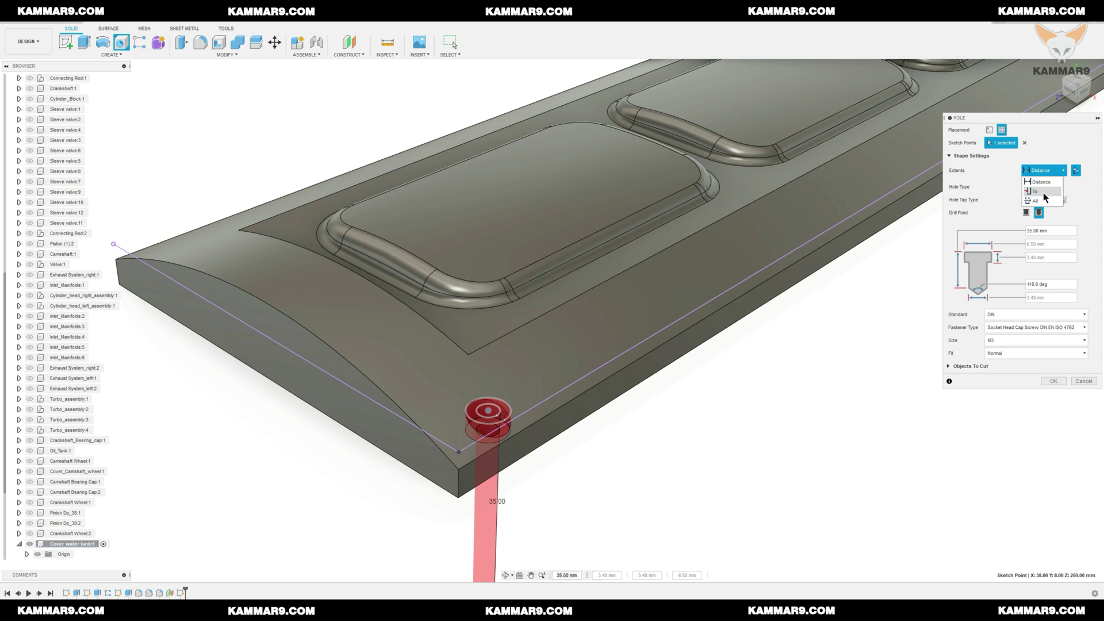
{"action": "left_click", "coordinate": [1043, 192]}
{"action": "left_click", "coordinate": [1000, 374]}
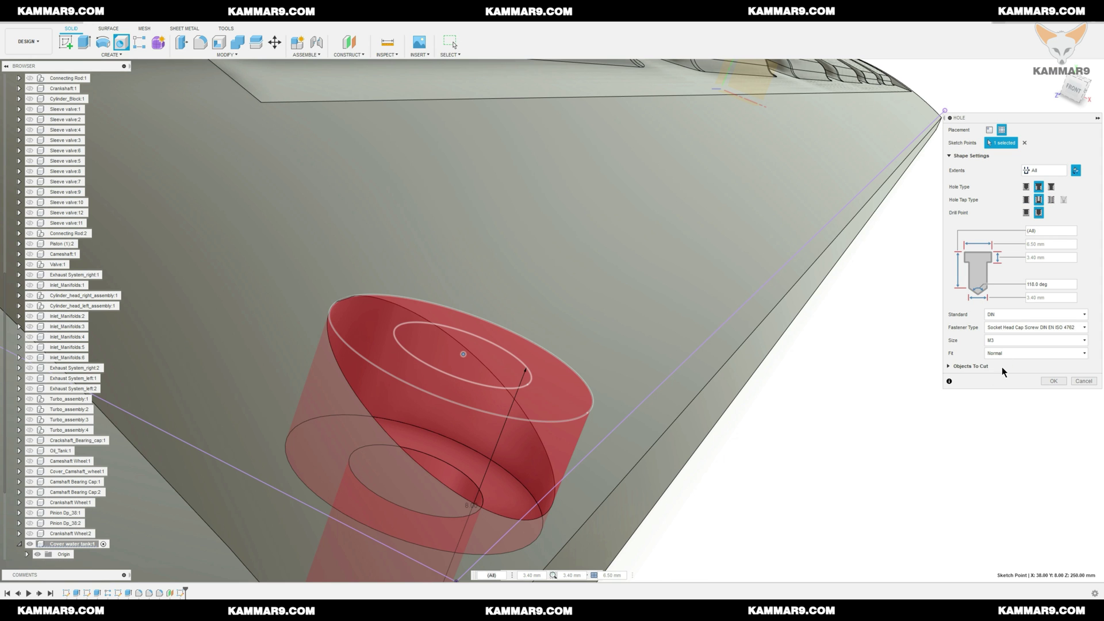
{"action": "left_click", "coordinate": [1053, 381]}
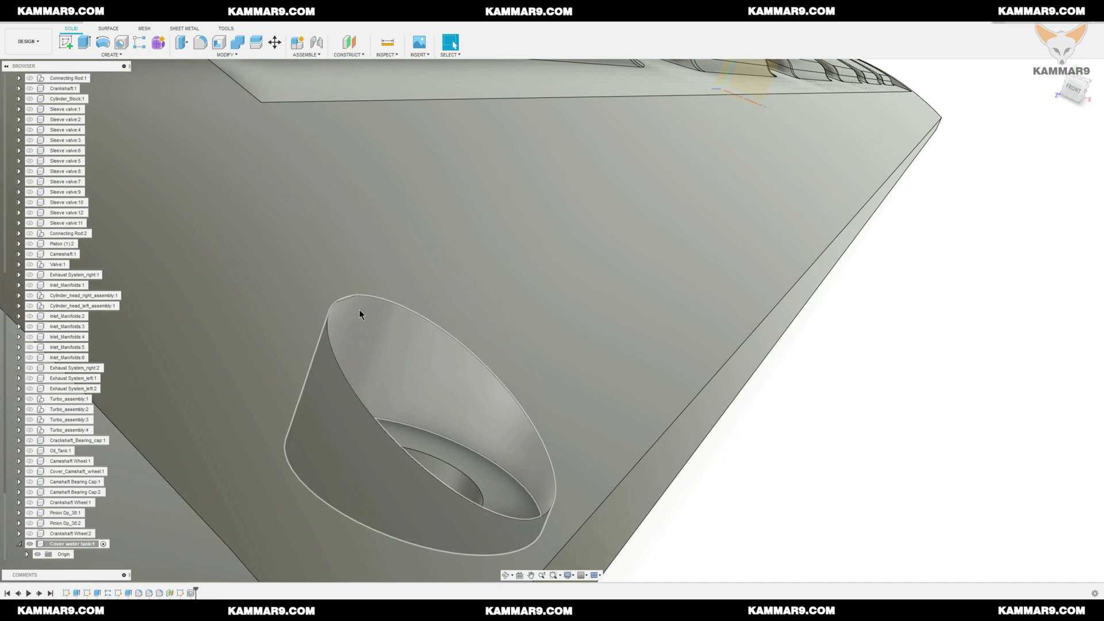
Change the offset plane's distance from -8 mm to -9 mm
{"action": "scroll", "coordinate": [541, 364], "scroll_direction": "down", "scroll_amount": 10}
{"action": "scroll", "coordinate": [621, 373], "scroll_direction": "up", "scroll_amount": 3}
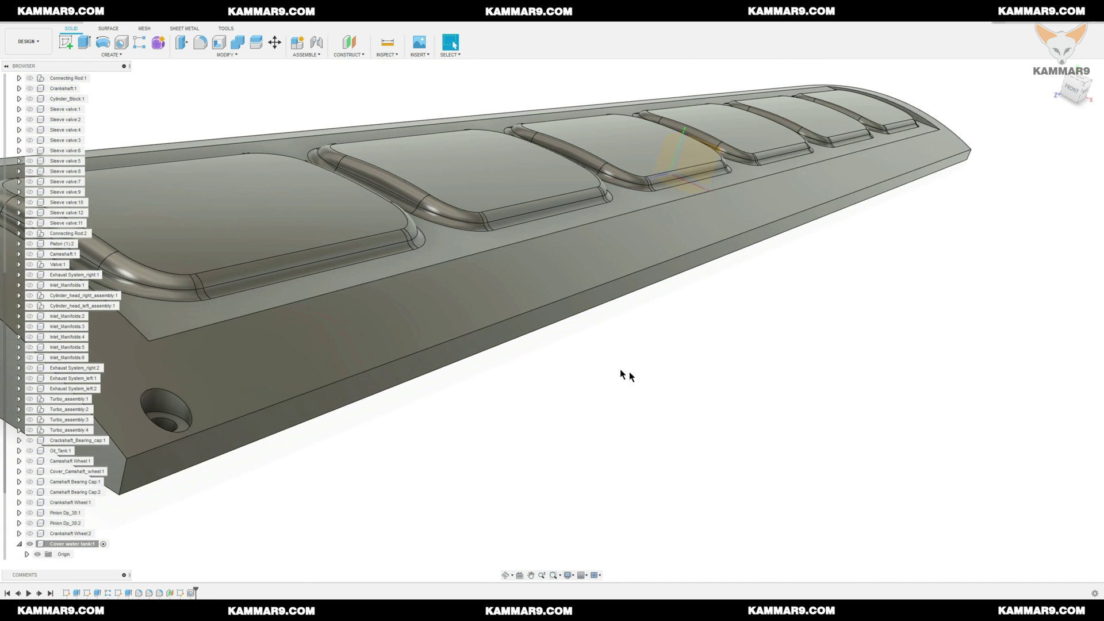
{"action": "scroll", "coordinate": [627, 376], "scroll_direction": "down", "scroll_amount": 2}
{"action": "scroll", "coordinate": [499, 417], "scroll_direction": "up", "scroll_amount": 6}
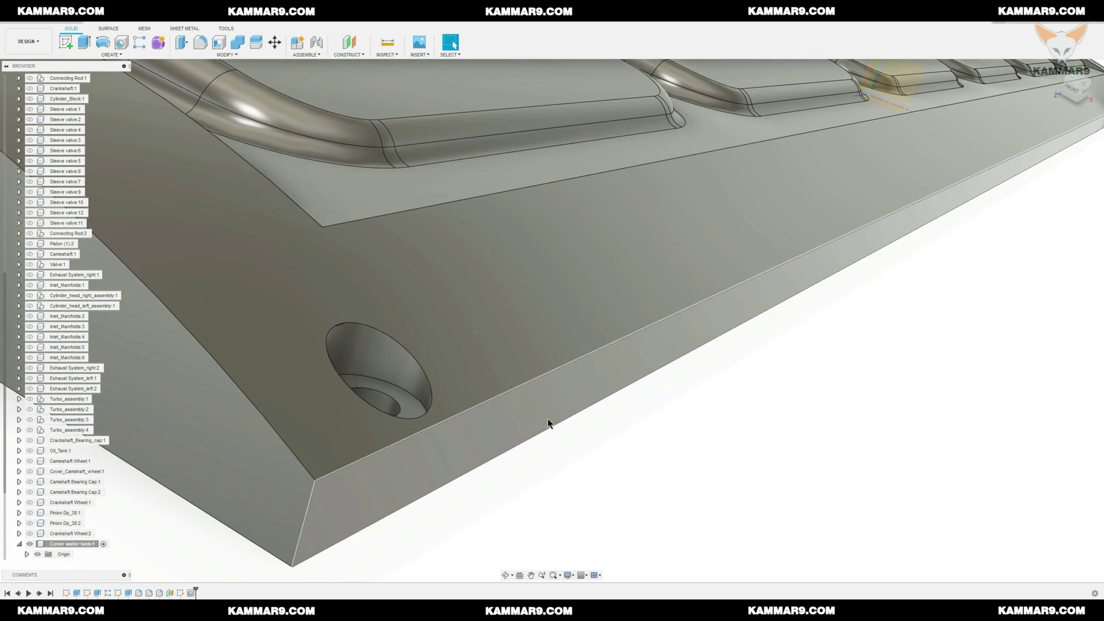
{"action": "scroll", "coordinate": [547, 423], "scroll_direction": "down", "scroll_amount": 8}
{"action": "scroll", "coordinate": [276, 416], "scroll_direction": "up", "scroll_amount": 2}
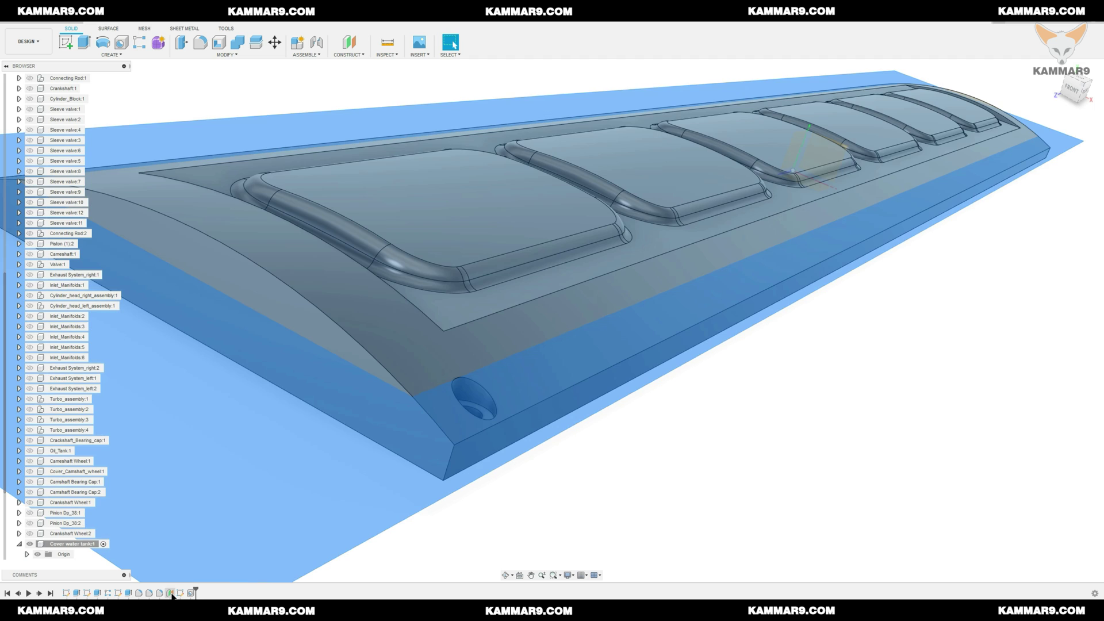
{"action": "right_click", "coordinate": [170, 592]}
{"action": "left_click", "coordinate": [196, 517]}
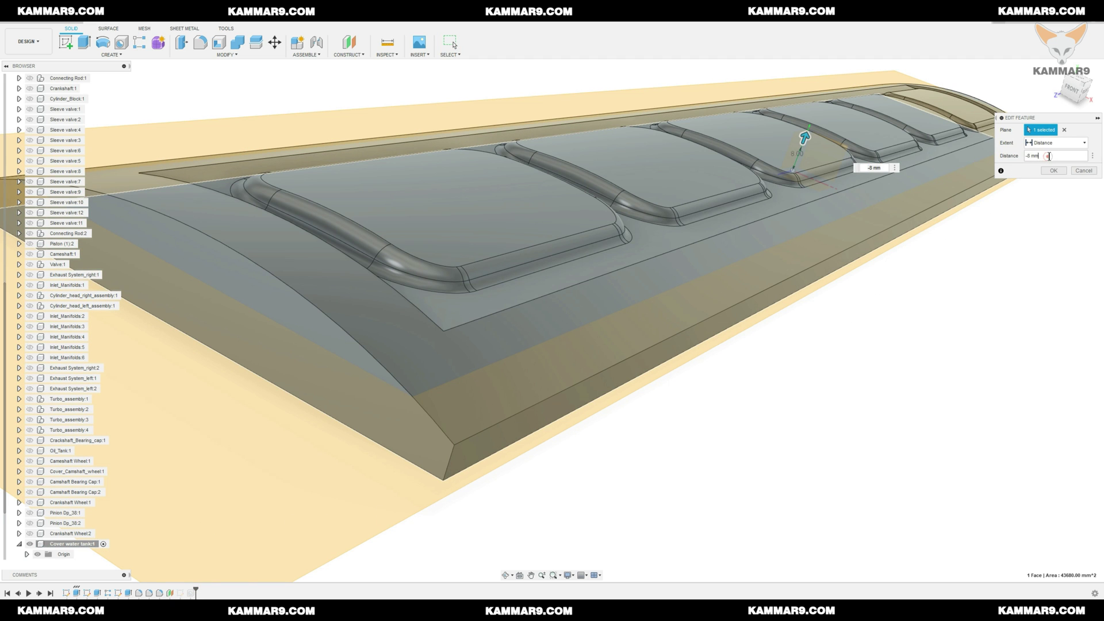
{"action": "left_click_drag", "start_coordinate": [1048, 156], "coordinate": [1026, 156]}
{"action": "type", "text": "-9"}
{"action": "key", "text": "Return"}
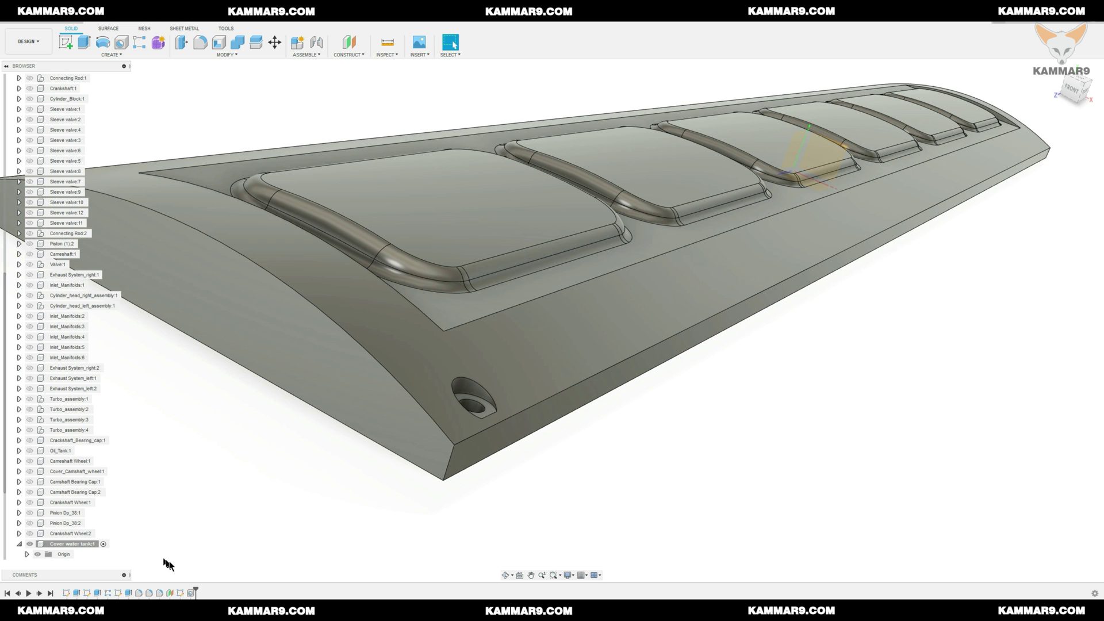
Re-edit the offset plane, setting its distance to -8.5 mm
{"action": "right_click", "coordinate": [170, 593]}
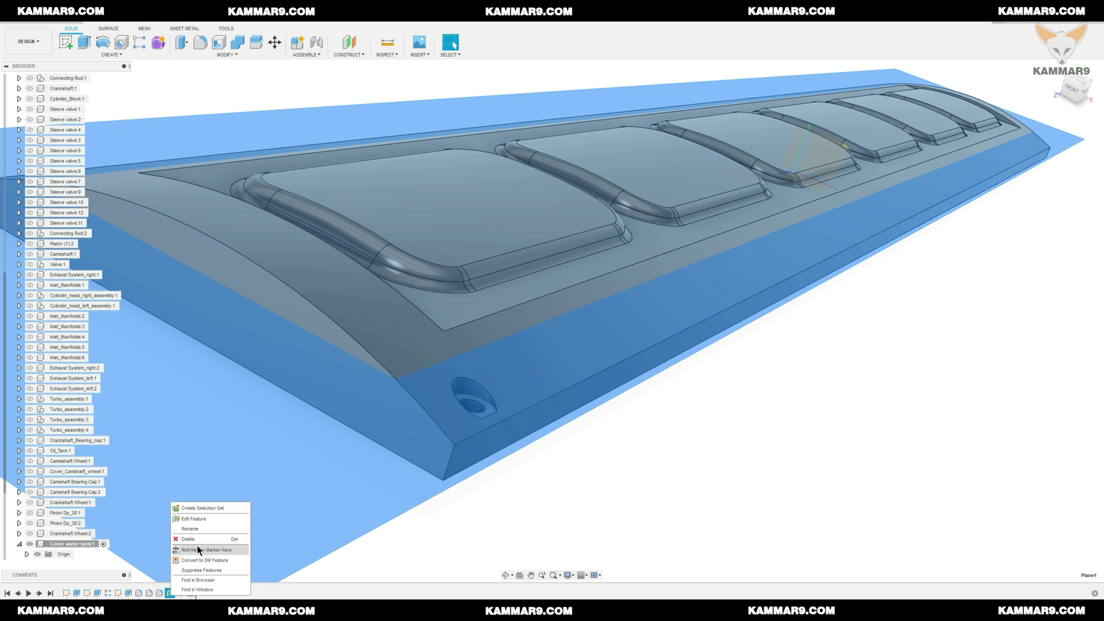
{"action": "left_click", "coordinate": [198, 520]}
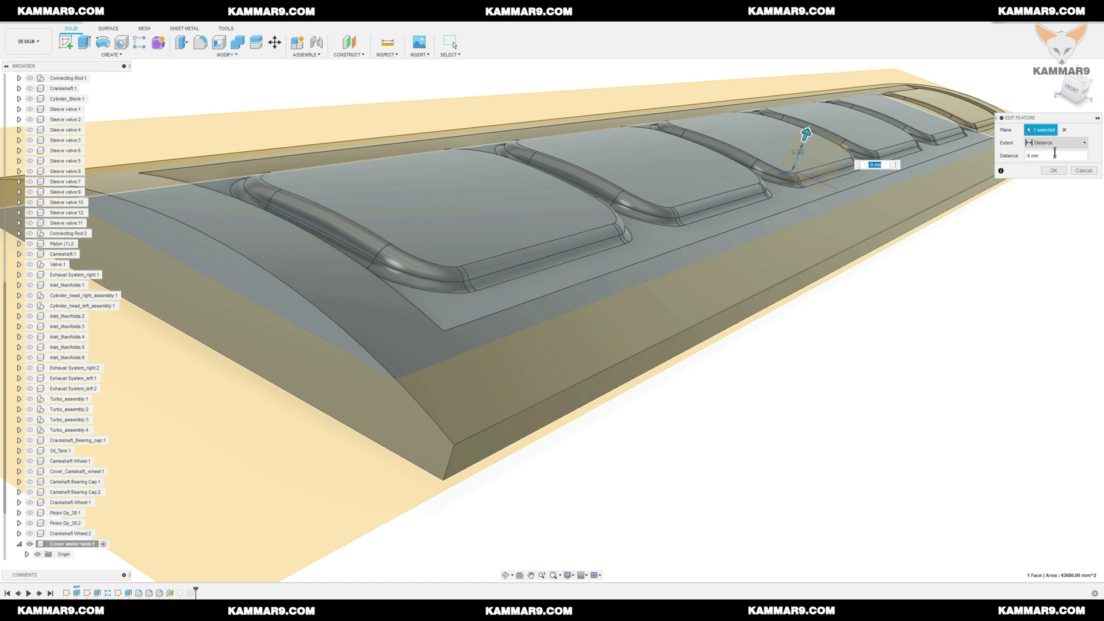
{"action": "type", "text": "-8"}
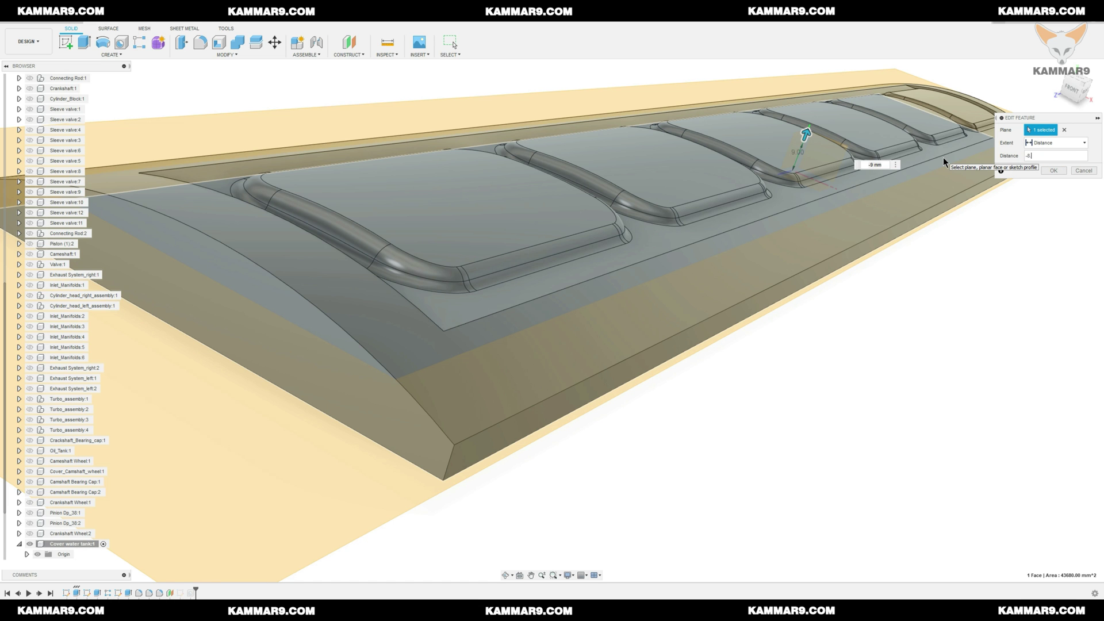
{"action": "type", "text": ".5"}
{"action": "key", "text": "Return"}
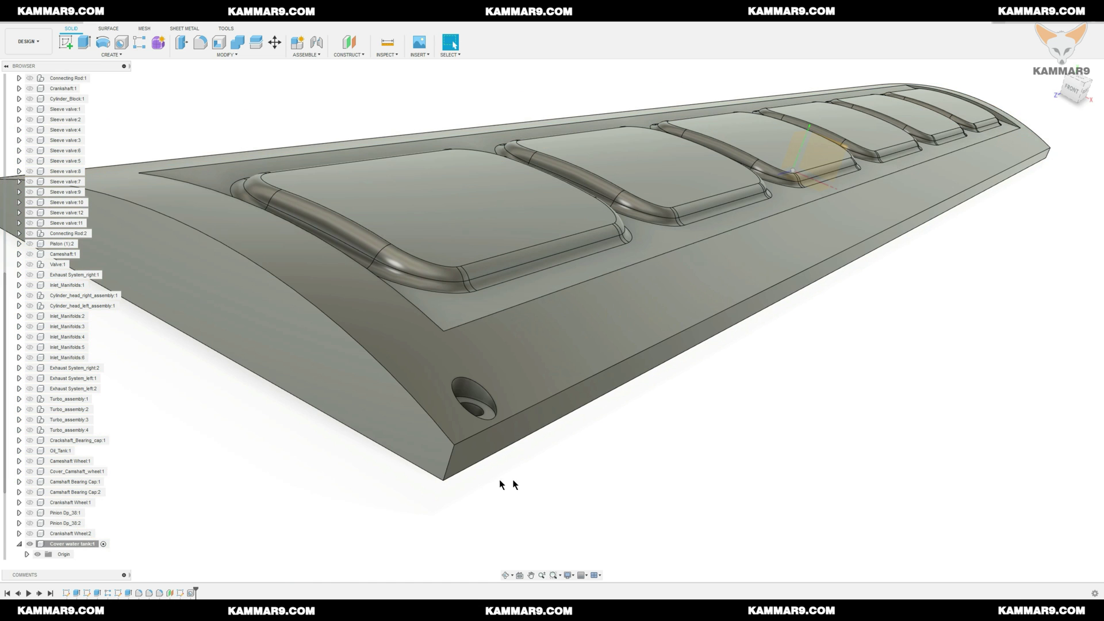
{"action": "middle_click_drag", "start_coordinate": [581, 394], "coordinate": [530, 415], "text": "shift"}
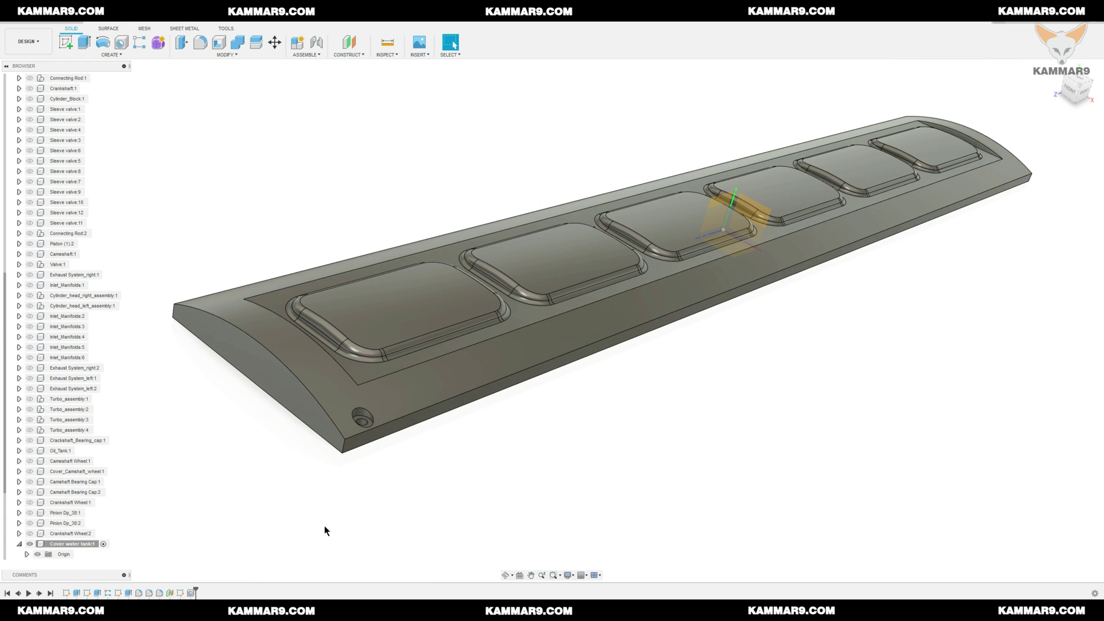
Pattern the counterbored hole along the long bottom edge with 50 mm spacing
{"action": "left_click", "coordinate": [193, 594]}
{"action": "left_click", "coordinate": [141, 42]}
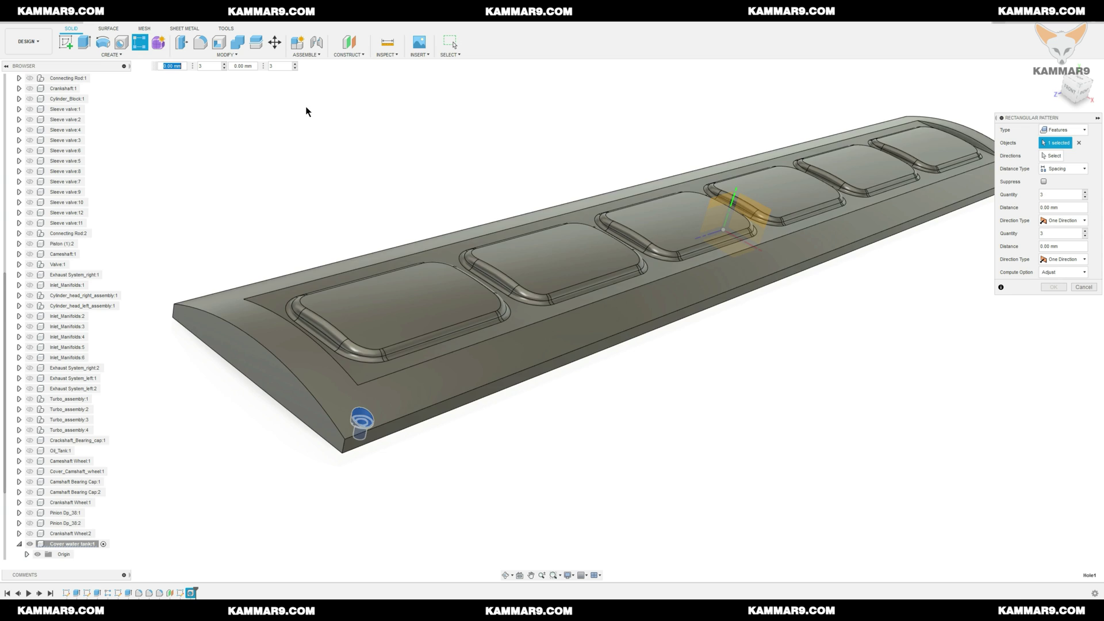
{"action": "left_click", "coordinate": [1052, 155]}
{"action": "left_click", "coordinate": [644, 338]}
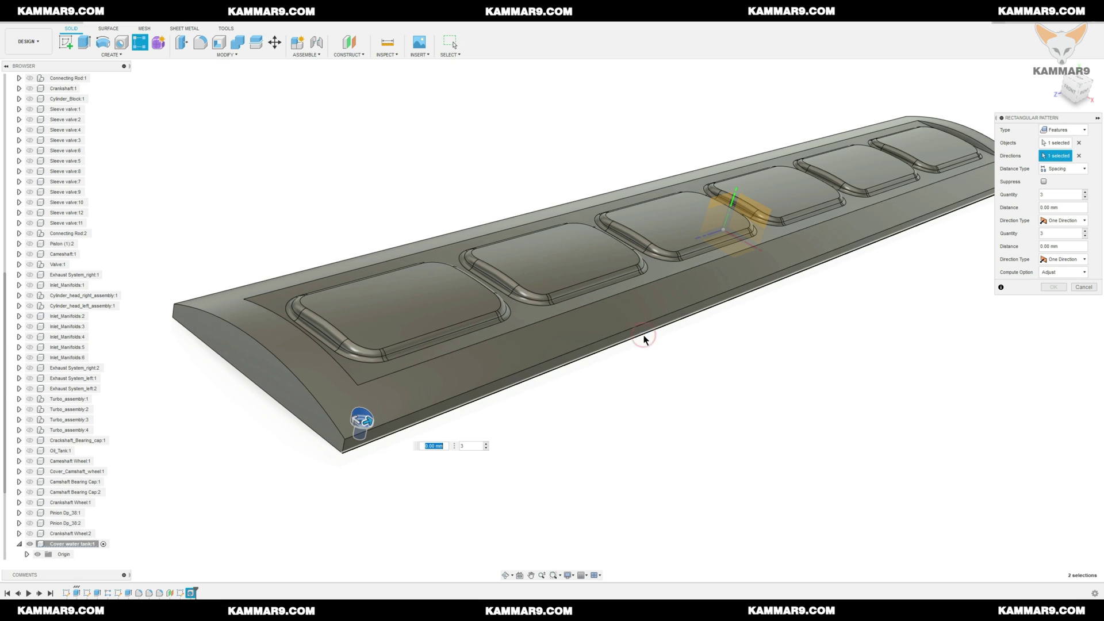
{"action": "left_click", "coordinate": [1045, 195]}
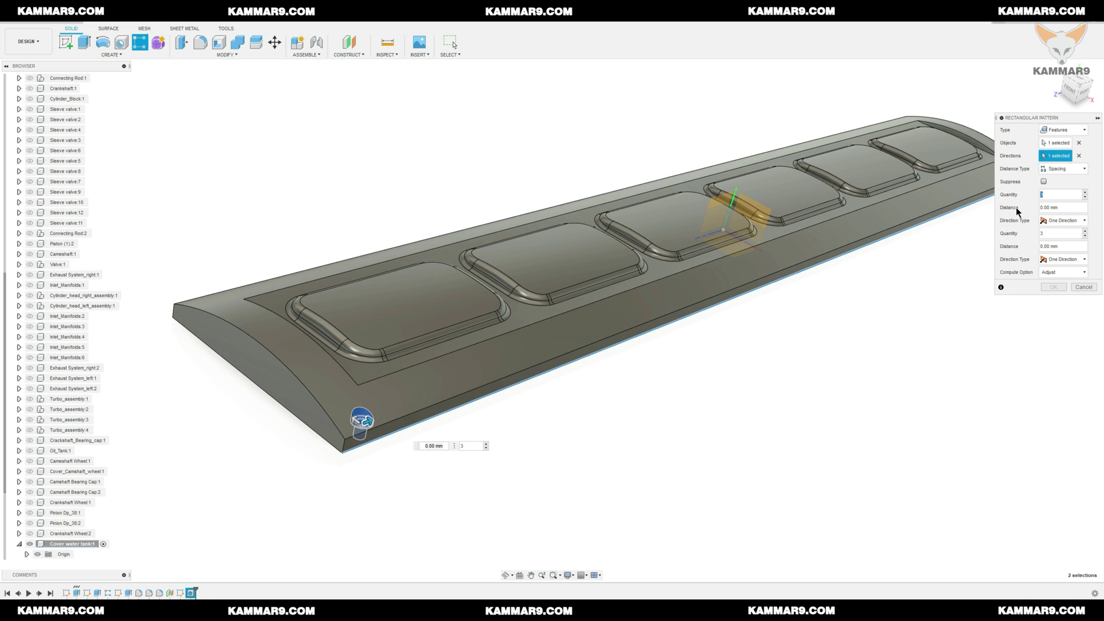
{"action": "left_click", "coordinate": [1063, 209]}
{"action": "left_click_drag", "start_coordinate": [370, 418], "coordinate": [596, 334]}
{"action": "left_click", "coordinate": [1062, 207]}
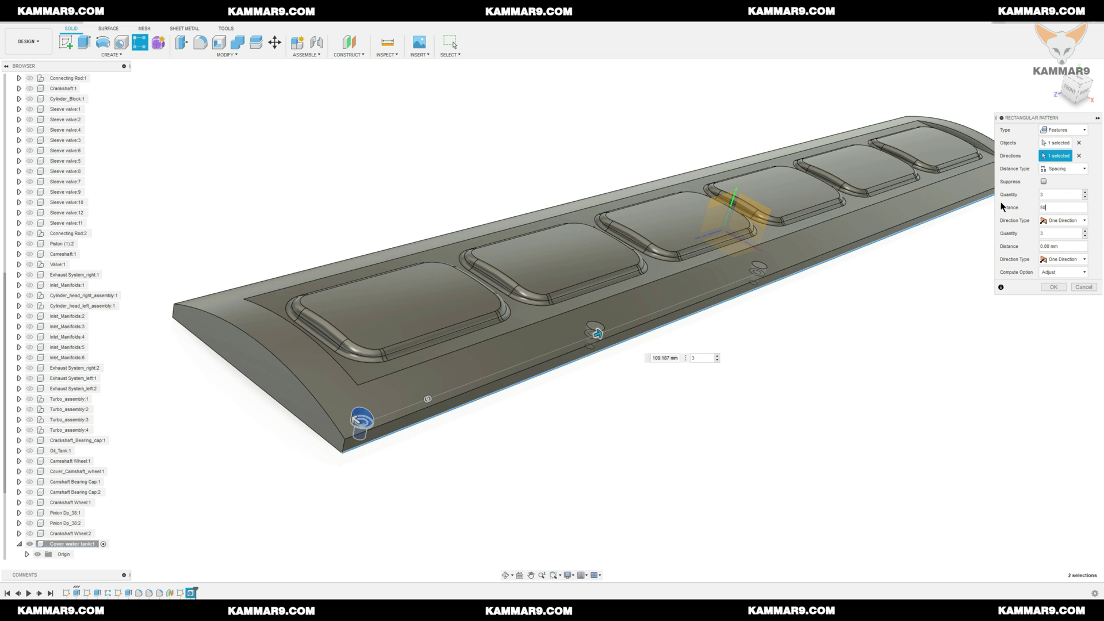
Set the pattern to 11 holes, apply it, and select the hole with its pattern
{"action": "left_click", "coordinate": [1044, 195]}
{"action": "type", "text": "11"}
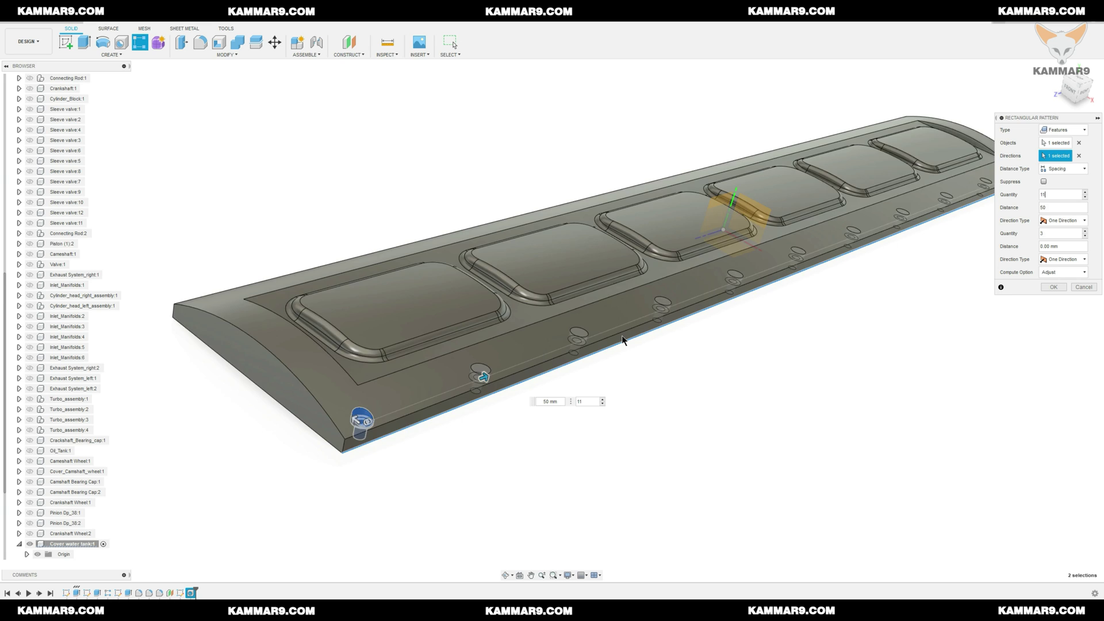
{"action": "scroll", "coordinate": [622, 340], "scroll_direction": "down", "scroll_amount": 2}
{"action": "left_click", "coordinate": [1052, 287]}
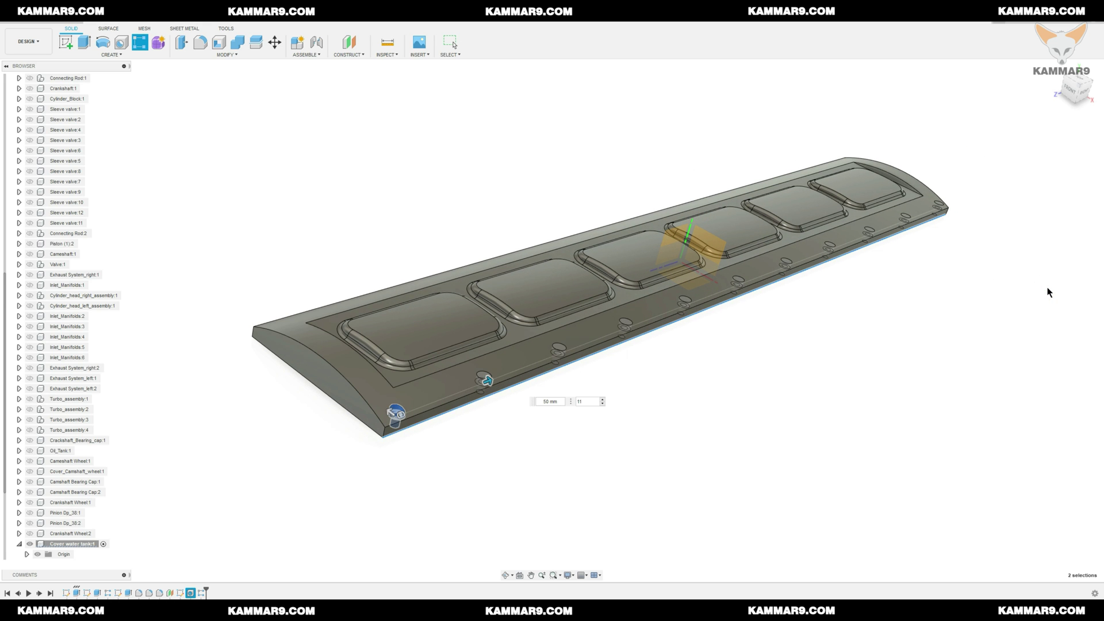
{"action": "middle_click_drag", "start_coordinate": [896, 326], "coordinate": [651, 291], "text": "shift"}
{"action": "scroll", "coordinate": [651, 290], "scroll_direction": "down", "scroll_amount": 3}
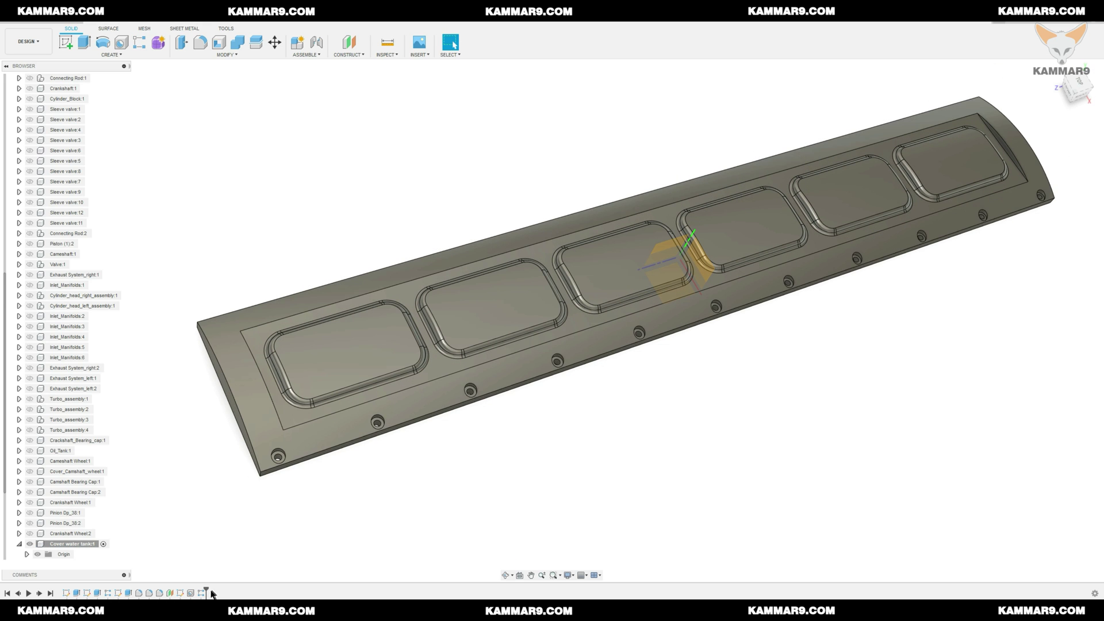
{"action": "left_click", "coordinate": [191, 593], "text": "shift"}
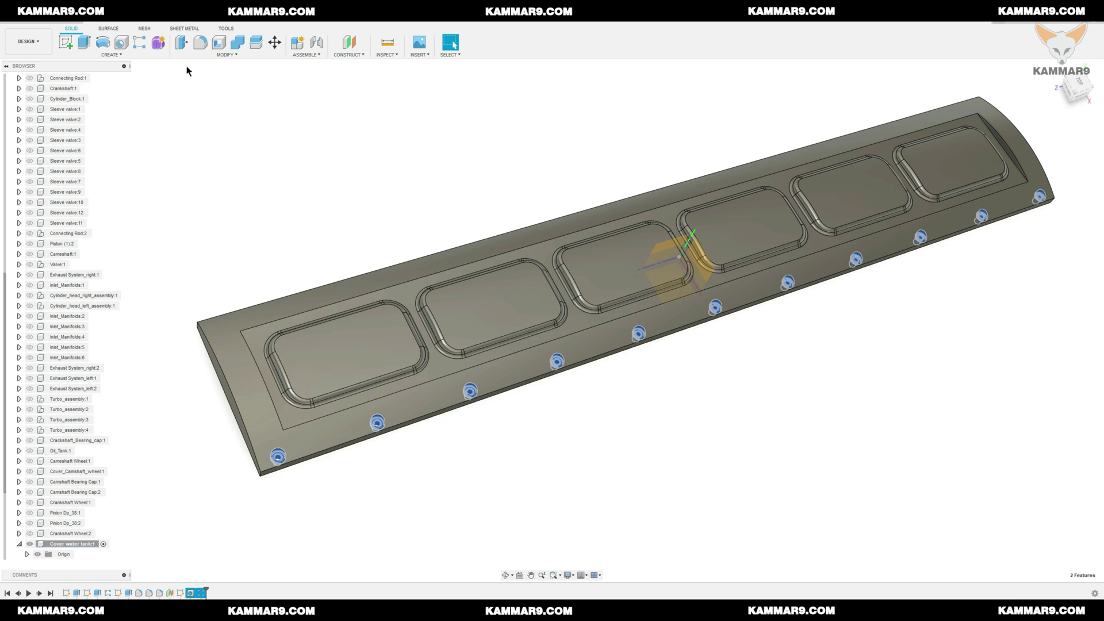
Mirror the hole and its 11-hole pattern across the centre plane to the opposite edge
{"action": "left_click", "coordinate": [110, 55]}
{"action": "left_click", "coordinate": [72, 255]}
{"action": "left_click", "coordinate": [655, 248]}
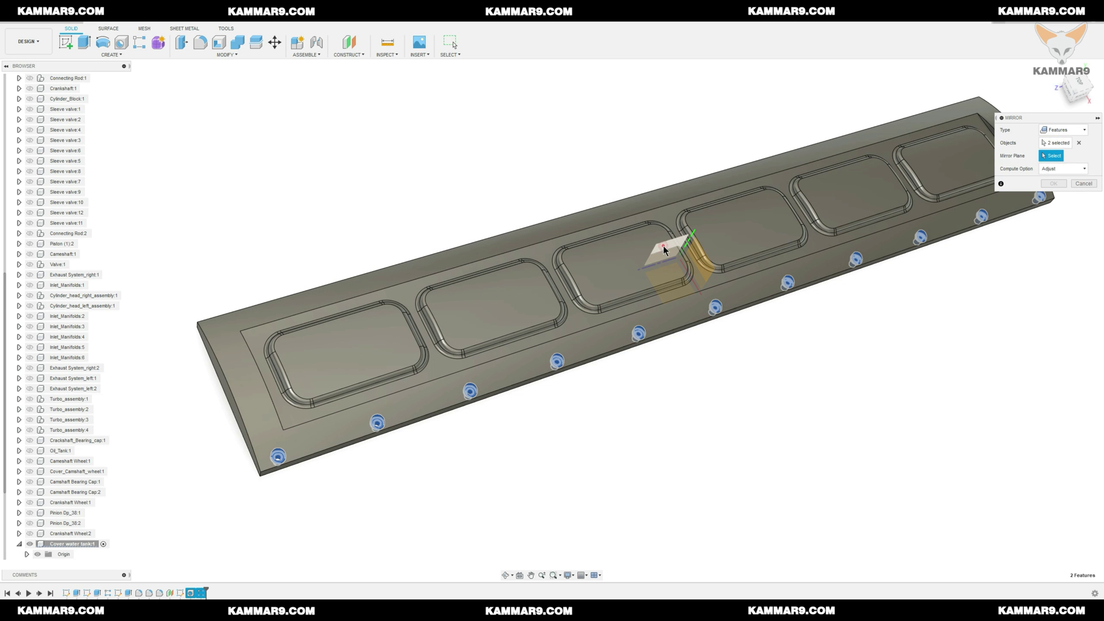
{"action": "left_click", "coordinate": [1052, 183]}
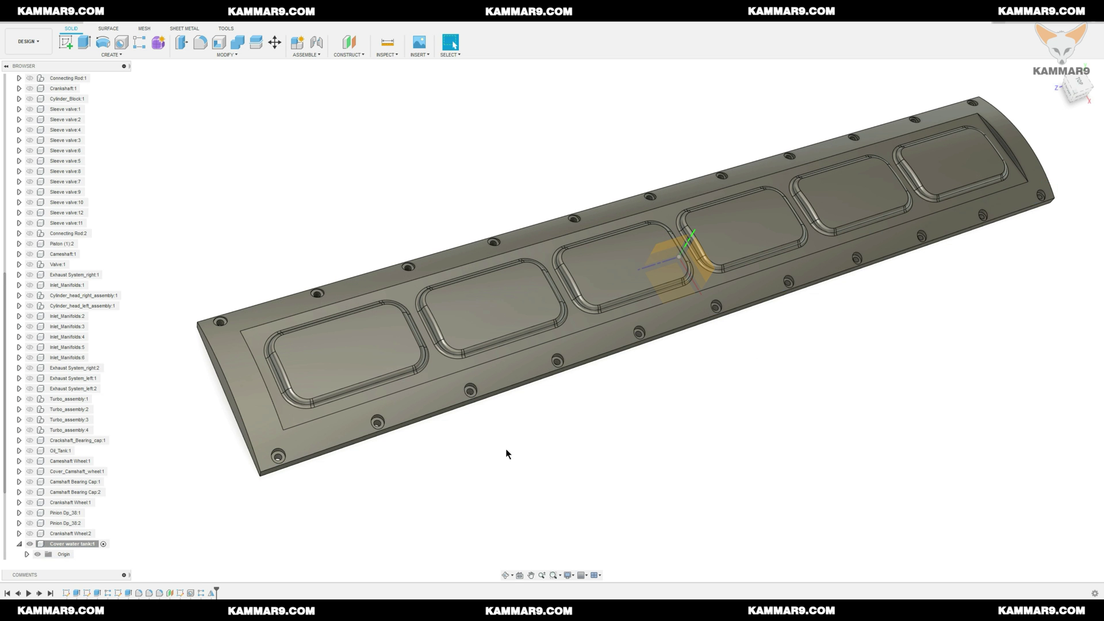
{"action": "middle_click_drag", "start_coordinate": [508, 450], "coordinate": [414, 315], "text": "shift"}
{"action": "left_click", "coordinate": [556, 321]}
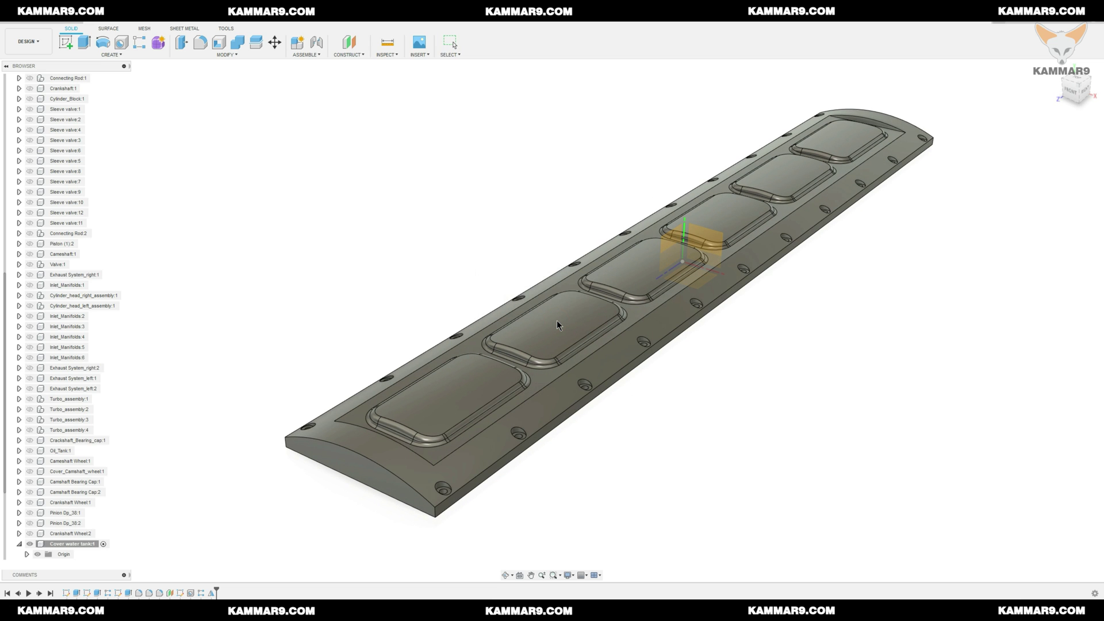
Fillet both curved end edges of the cover at 3 mm
{"action": "key", "text": "f"}
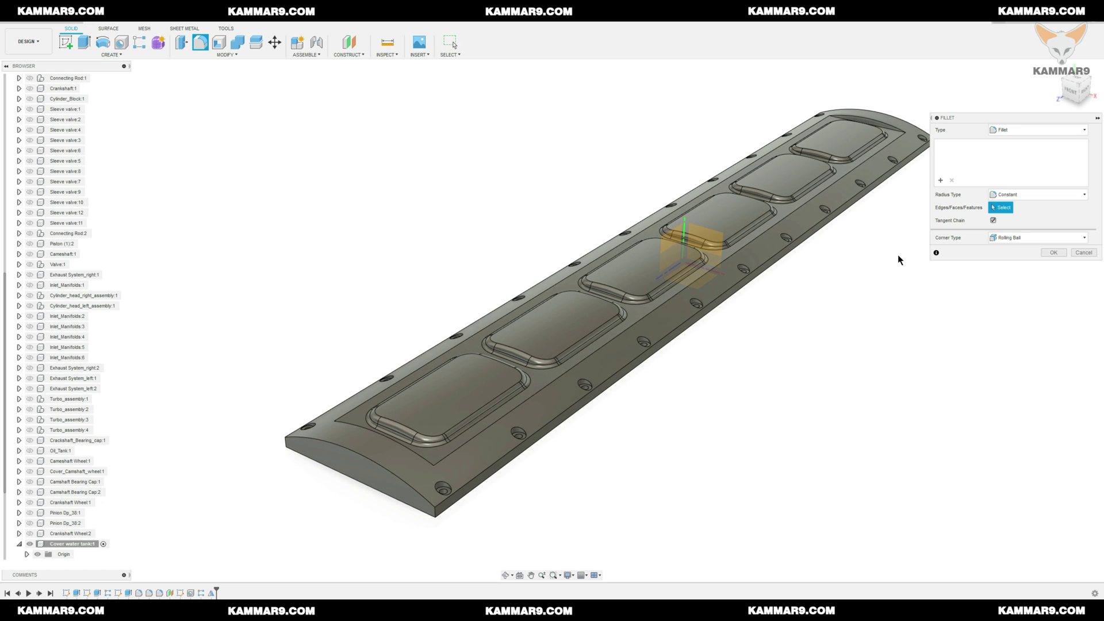
{"action": "left_click", "coordinate": [892, 130]}
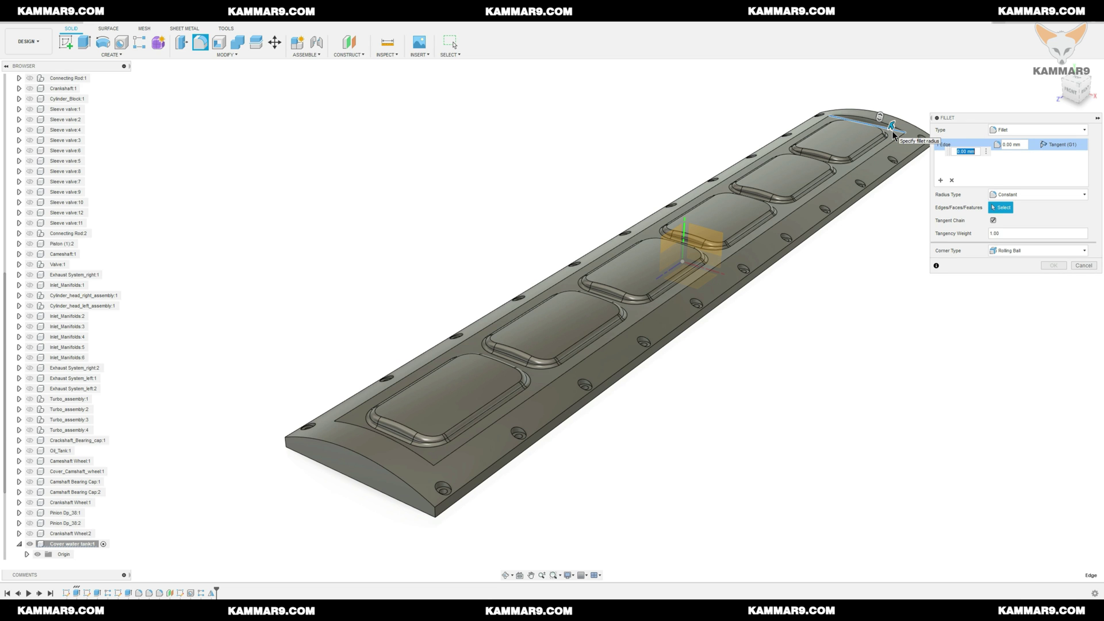
{"action": "type", "text": "3"}
{"action": "middle_click_drag", "start_coordinate": [599, 336], "coordinate": [348, 438], "text": "shift"}
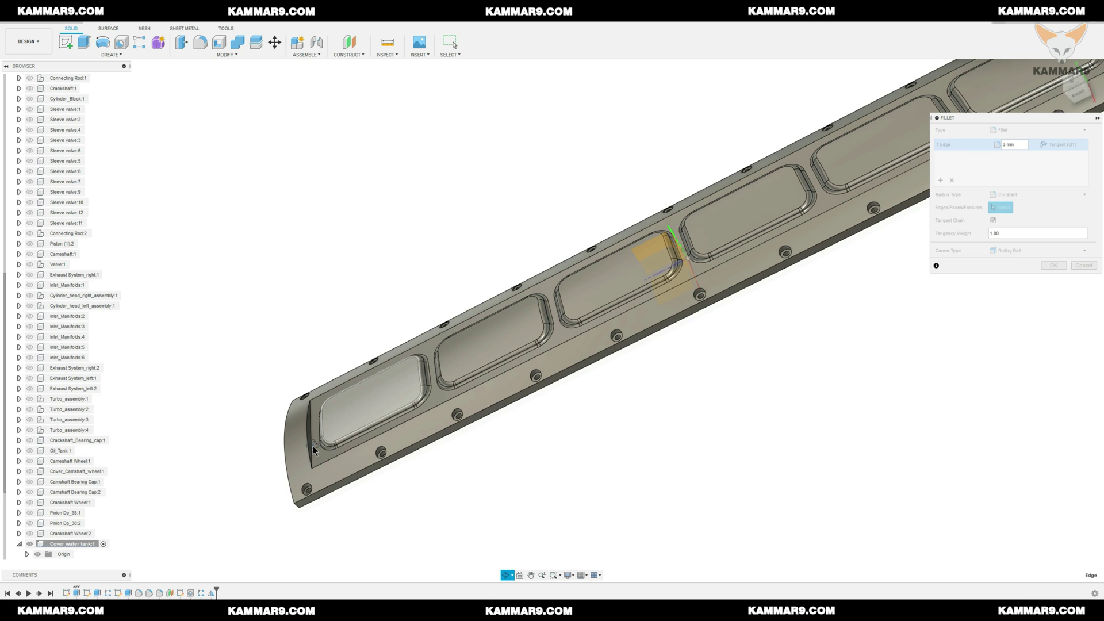
{"action": "scroll", "coordinate": [313, 450], "scroll_direction": "up", "scroll_amount": 3}
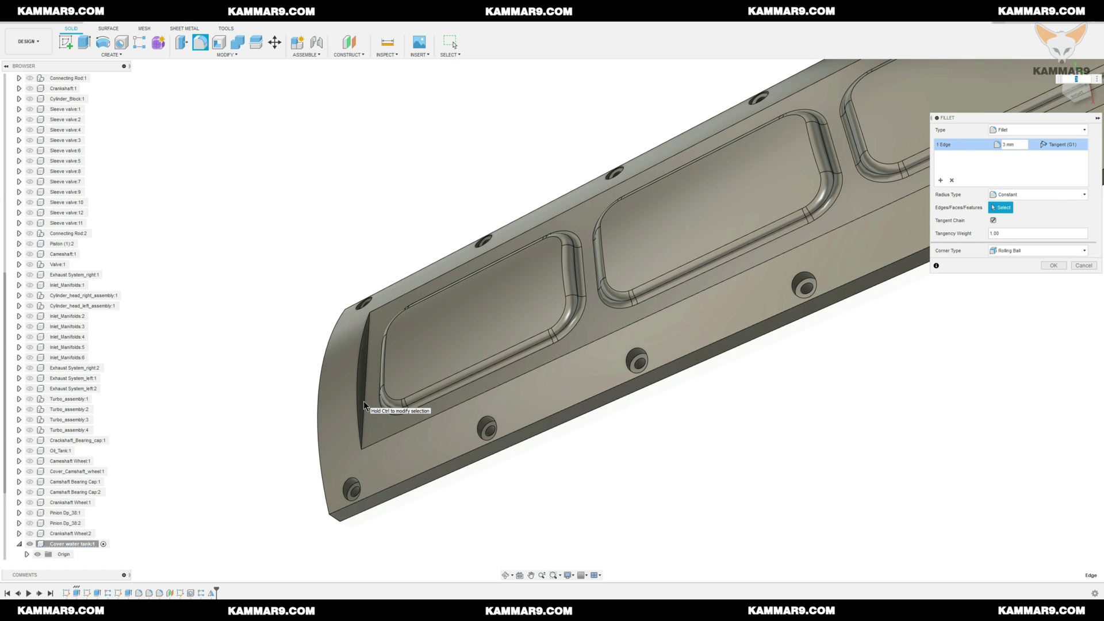
{"action": "left_click", "coordinate": [365, 396]}
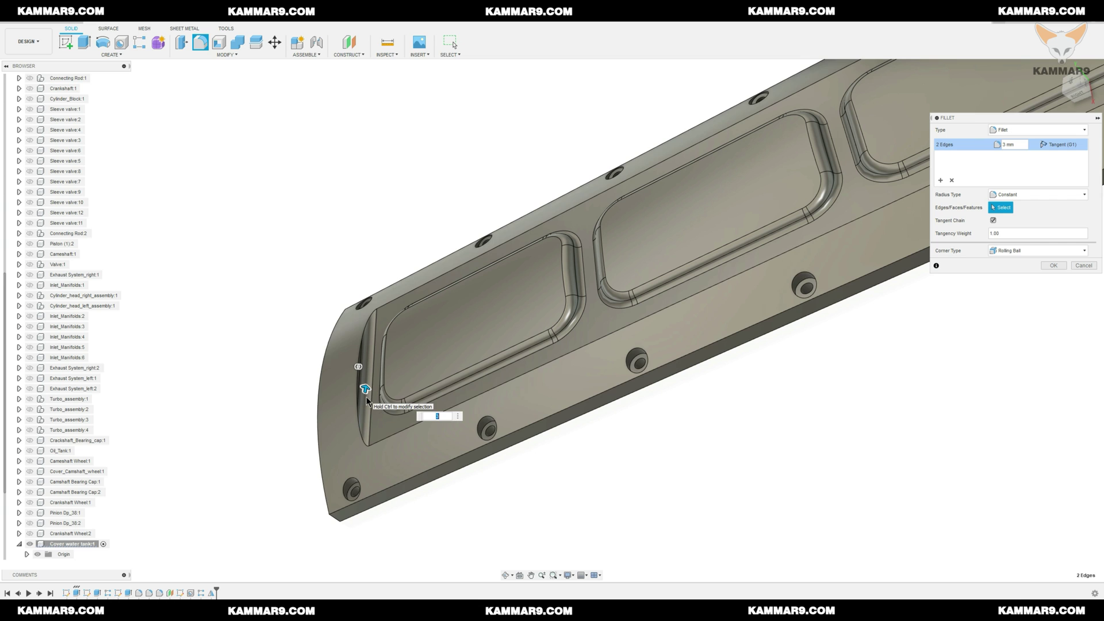
{"action": "left_click", "coordinate": [1051, 266]}
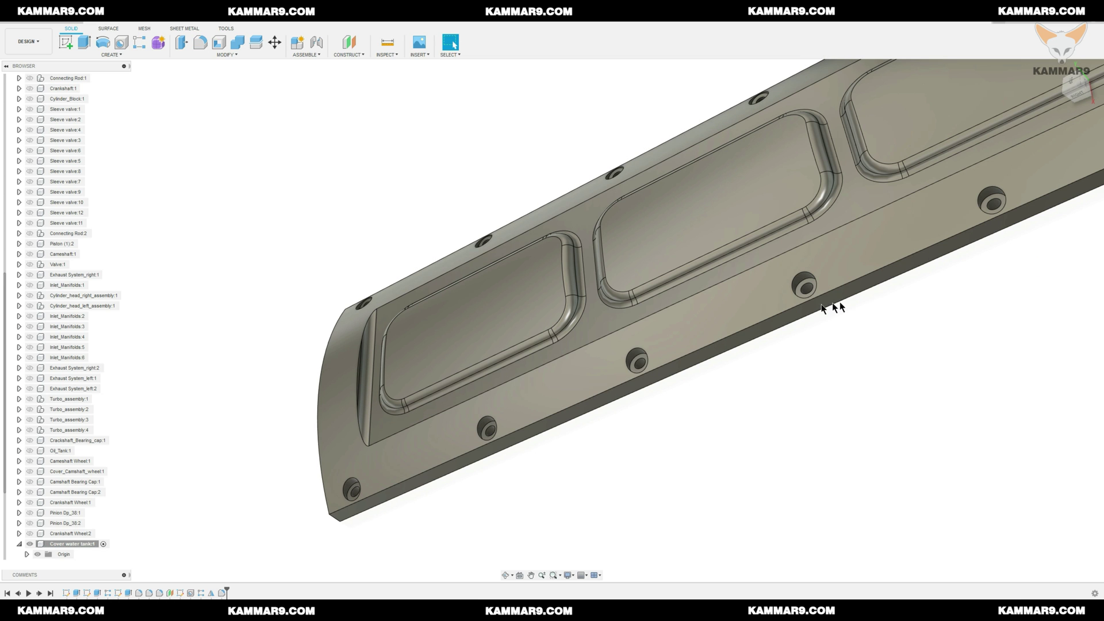
Fillet the cover's corner edges at 5 mm
{"action": "mouse_move", "coordinate": [828, 309]}
{"action": "middle_mouse_down", "text": "shift"}
{"action": "mouse_move", "coordinate": [838, 284]}
{"action": "mouse_move", "coordinate": [828, 299]}
{"action": "middle_mouse_up", "text": "shift"}
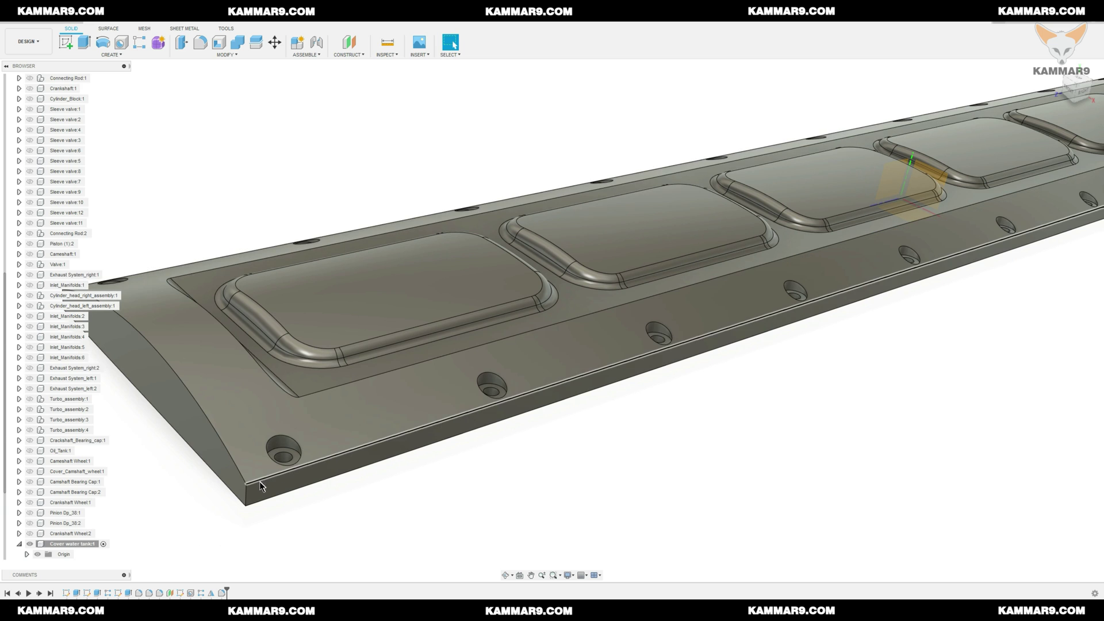
{"action": "left_click", "coordinate": [246, 491]}
{"action": "key", "text": "f"}
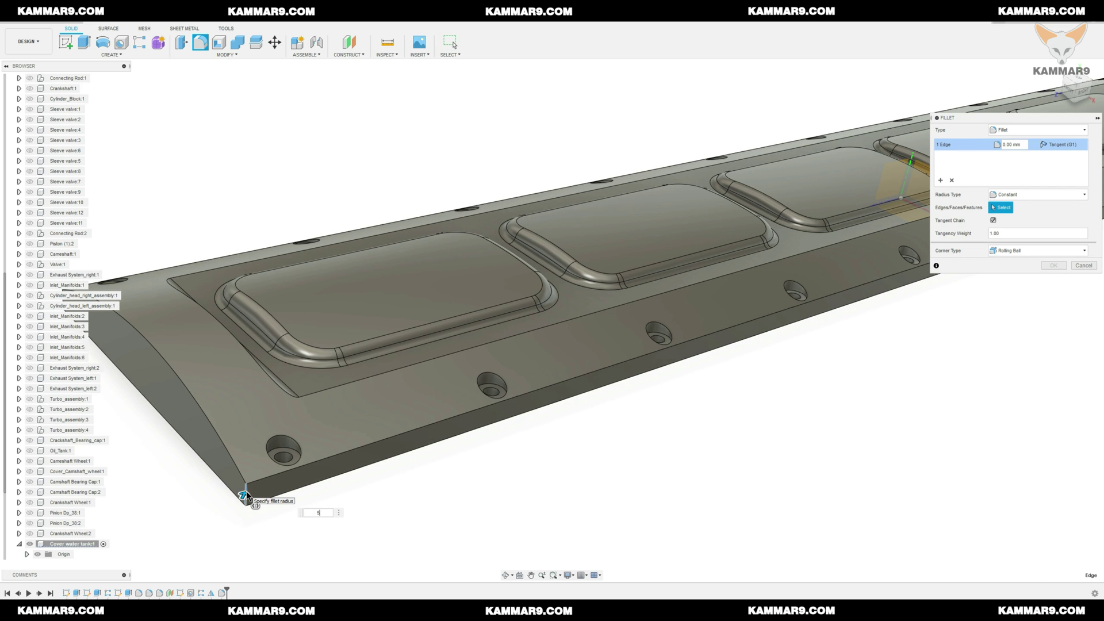
{"action": "type", "text": "5"}
{"action": "middle_click_drag", "start_coordinate": [212, 411], "coordinate": [115, 350], "text": "shift"}
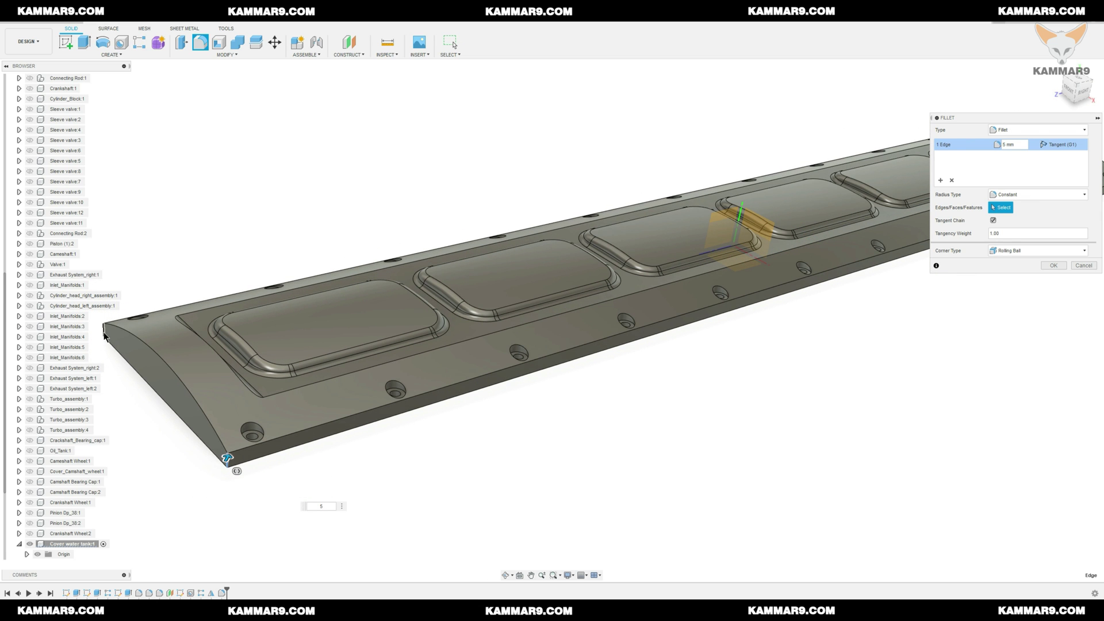
{"action": "left_click", "coordinate": [198, 410]}
{"action": "middle_click_drag", "start_coordinate": [201, 413], "coordinate": [954, 570], "text": "shift"}
{"action": "scroll", "coordinate": [954, 570], "scroll_direction": "up", "scroll_amount": 3}
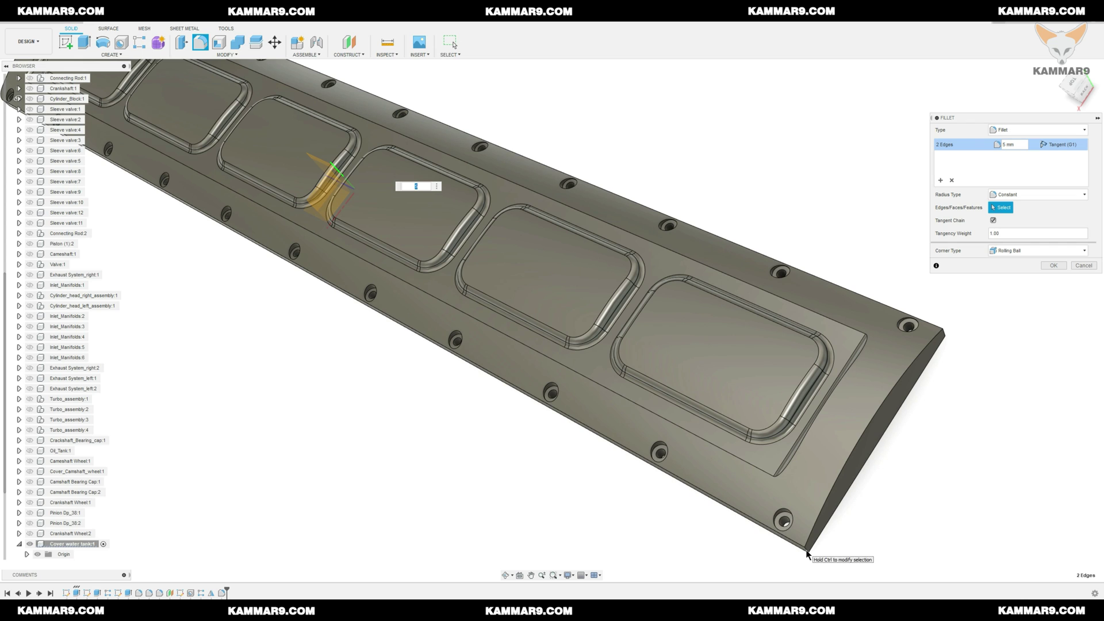
{"action": "left_click", "coordinate": [814, 550]}
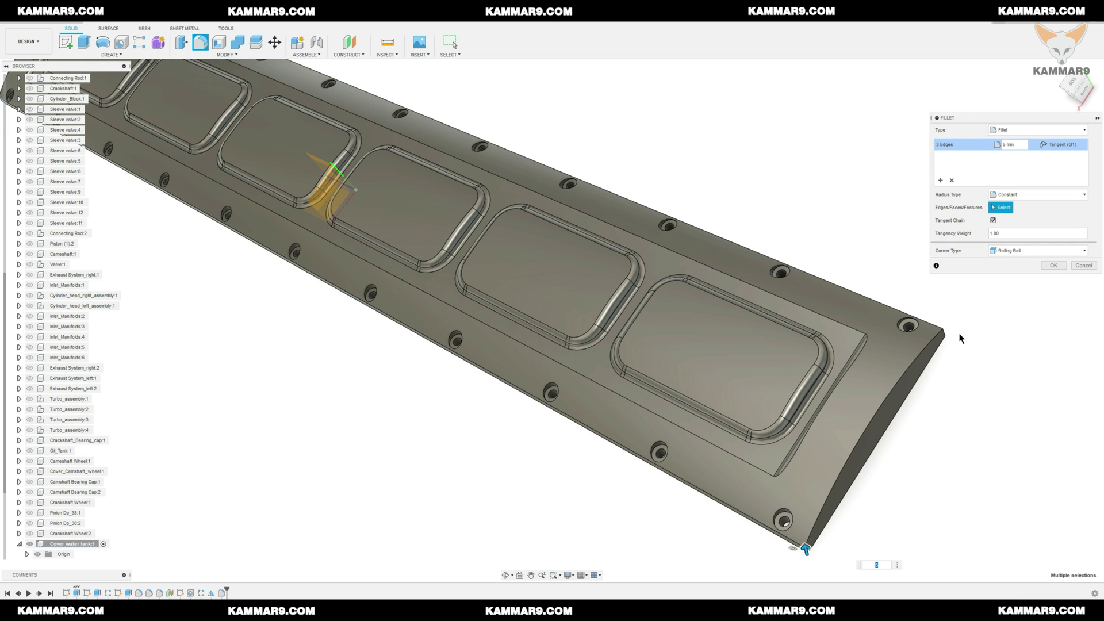
{"action": "left_click", "coordinate": [1053, 265]}
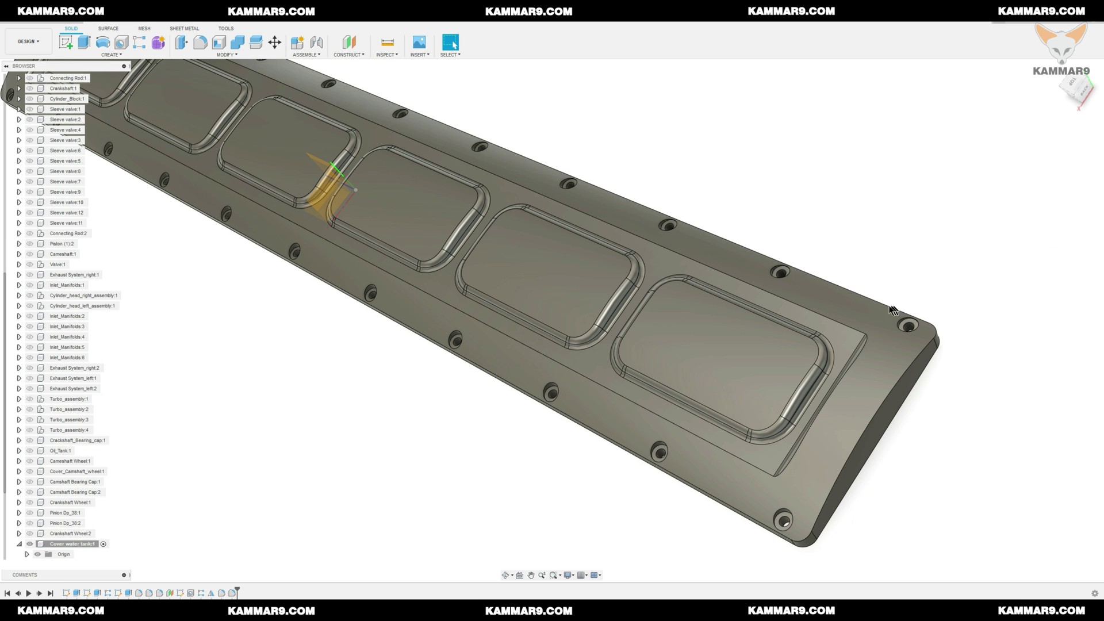
Turn the view to the cover's underside and hide the origin axes and planes
{"action": "scroll", "coordinate": [639, 397], "scroll_direction": "down", "scroll_amount": 6}
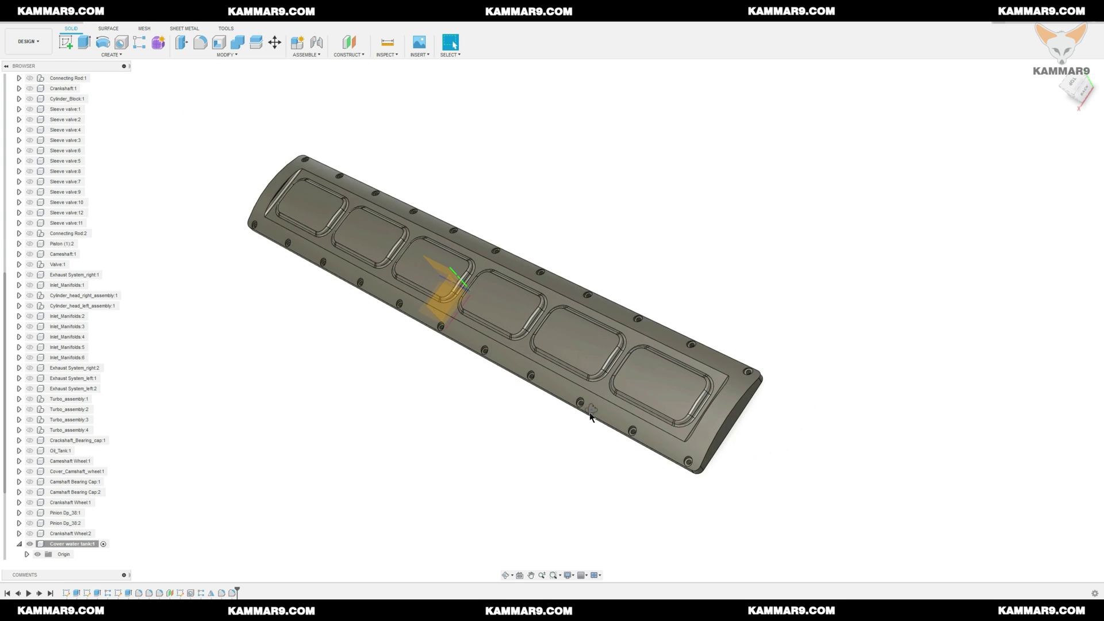
{"action": "middle_click_drag", "start_coordinate": [591, 416], "coordinate": [451, 276], "text": "shift"}
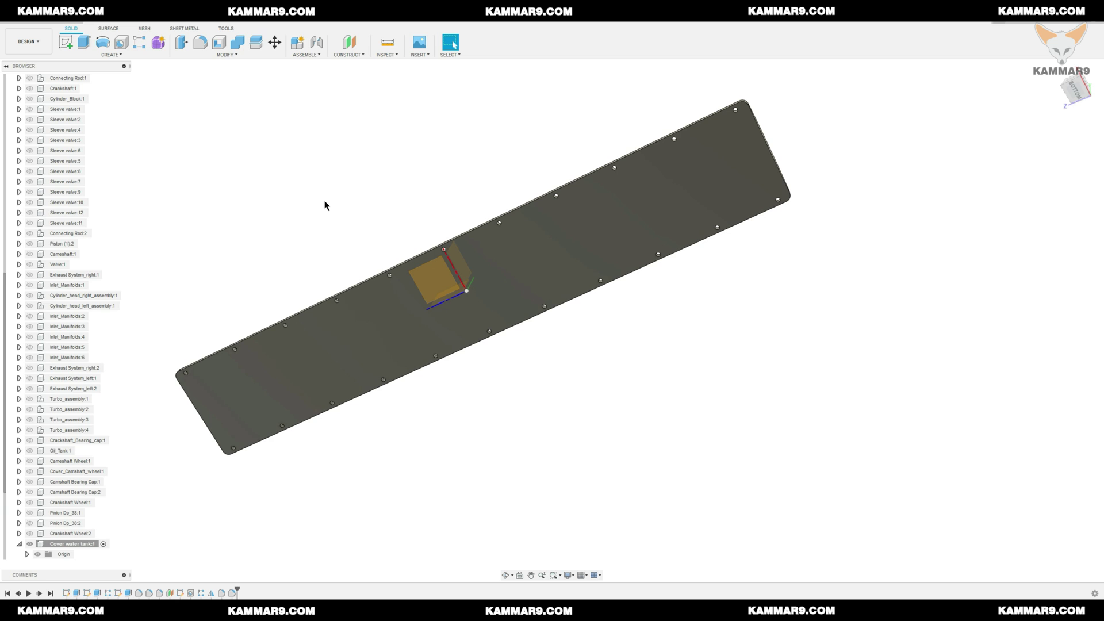
{"action": "scroll", "coordinate": [42, 434], "scroll_direction": "down", "scroll_amount": 1}
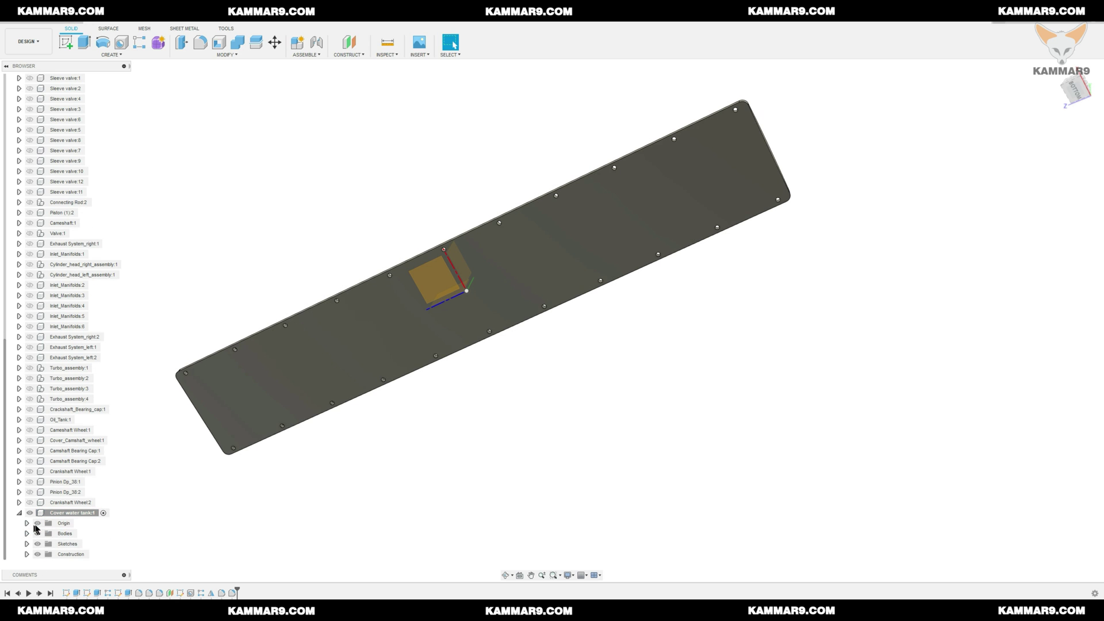
{"action": "left_click", "coordinate": [35, 524]}
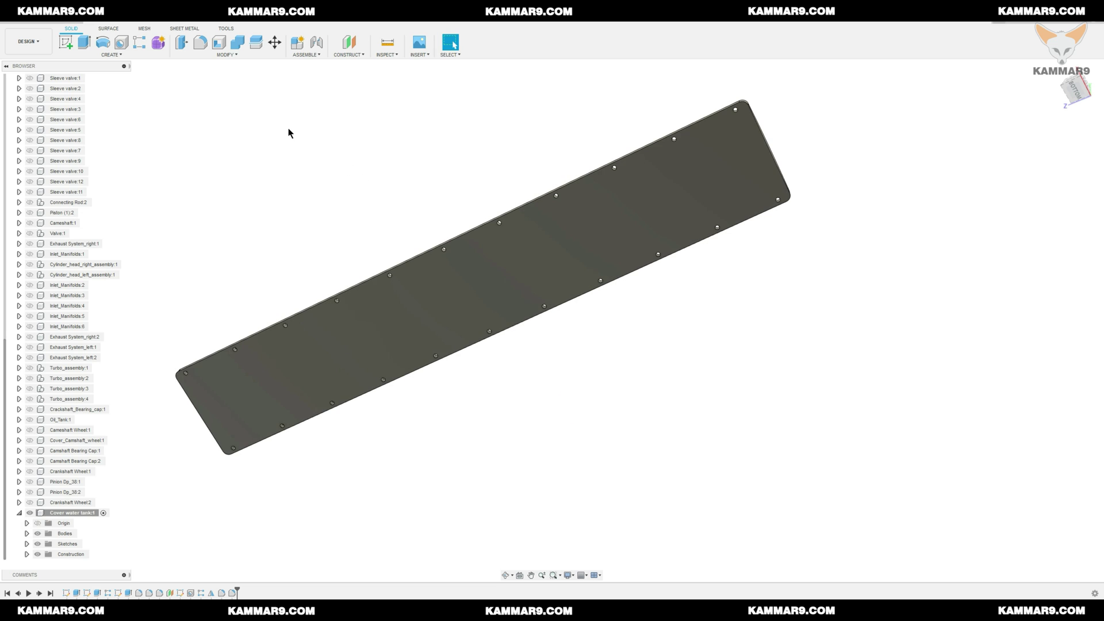
Shell the cover from its underside face with a 5 mm inside wall thickness
{"action": "left_click", "coordinate": [221, 44]}
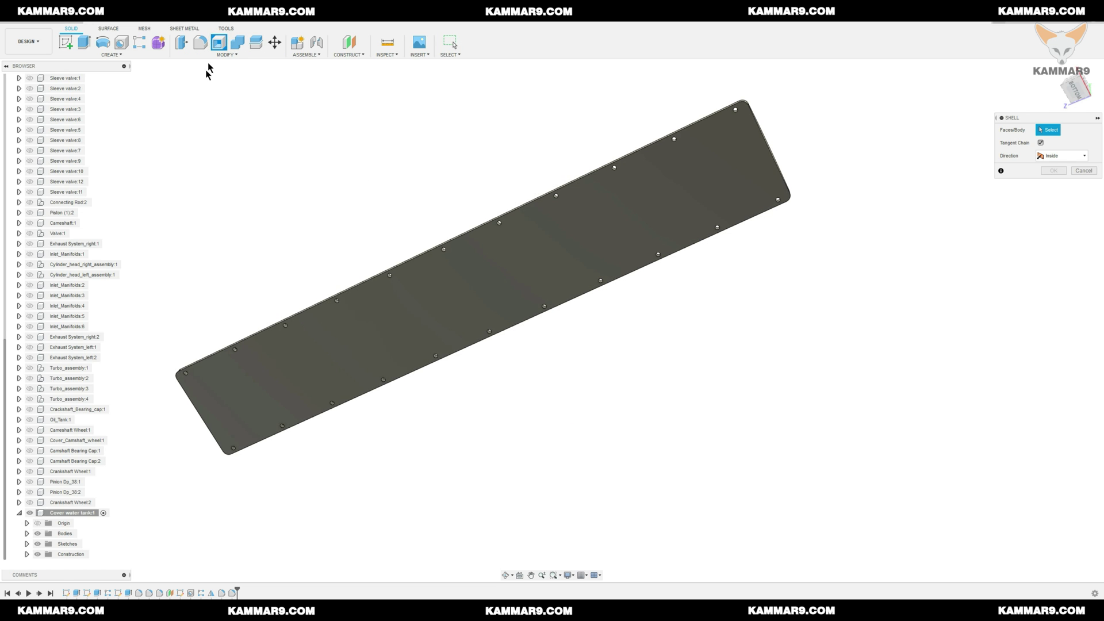
{"action": "left_click", "coordinate": [404, 310]}
{"action": "middle_click_drag", "start_coordinate": [446, 158], "coordinate": [478, 224], "text": "shift"}
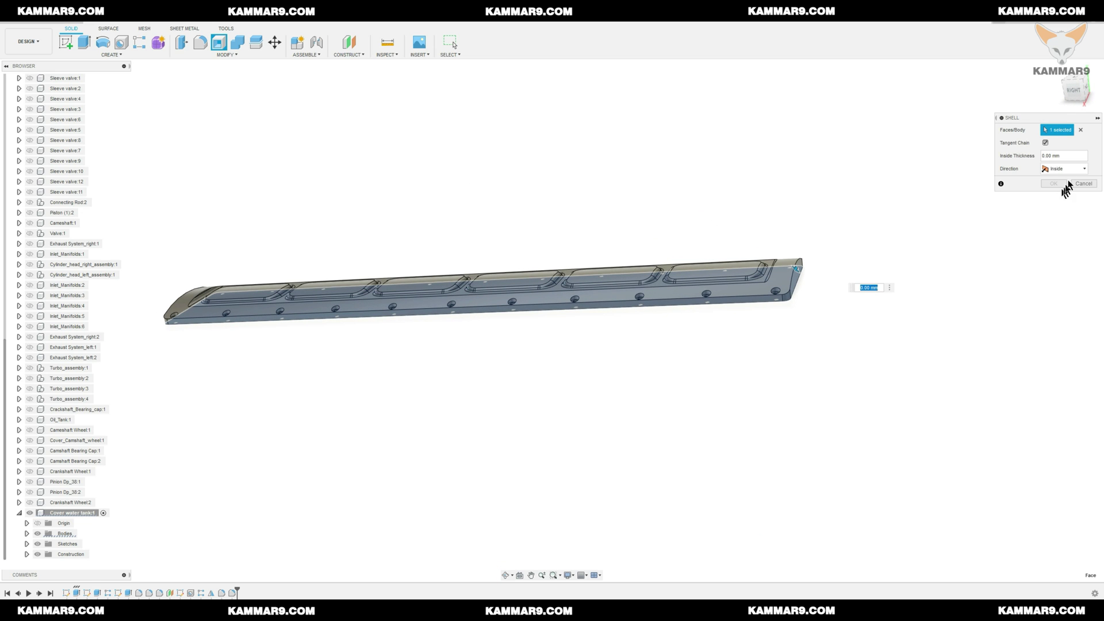
{"action": "left_click", "coordinate": [1070, 156]}
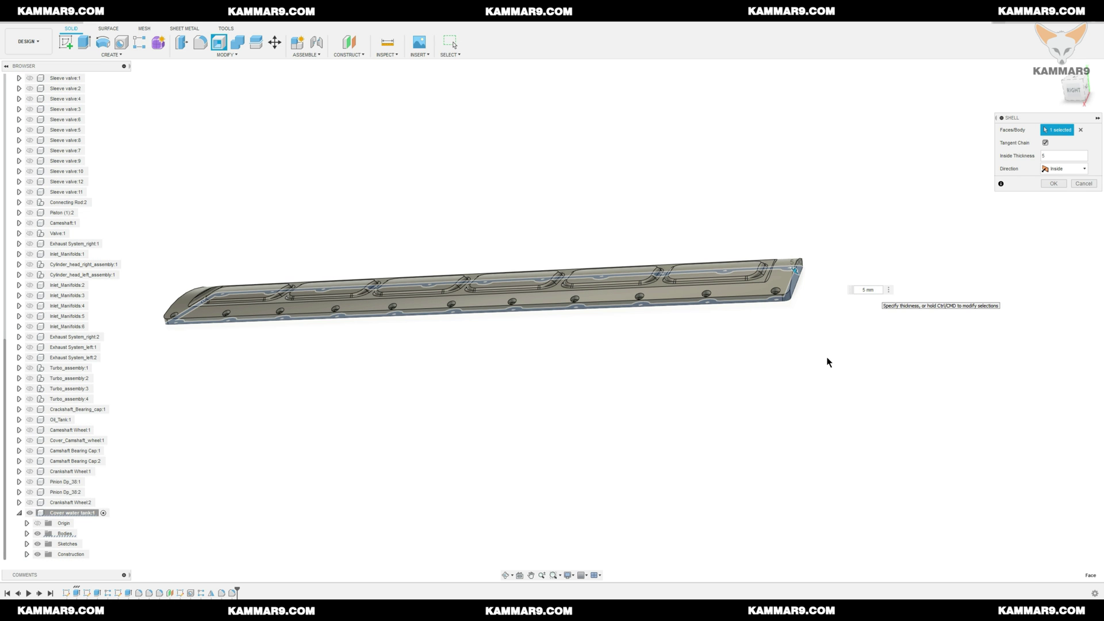
{"action": "middle_click_drag", "start_coordinate": [713, 355], "coordinate": [498, 287], "text": "shift"}
{"action": "scroll", "coordinate": [498, 286], "scroll_direction": "up", "scroll_amount": 3}
{"action": "mouse_move", "coordinate": [352, 290]}
{"action": "middle_mouse_down", "text": "shift"}
{"action": "mouse_move", "coordinate": [333, 266]}
{"action": "mouse_move", "coordinate": [369, 285]}
{"action": "middle_mouse_up", "text": "shift"}
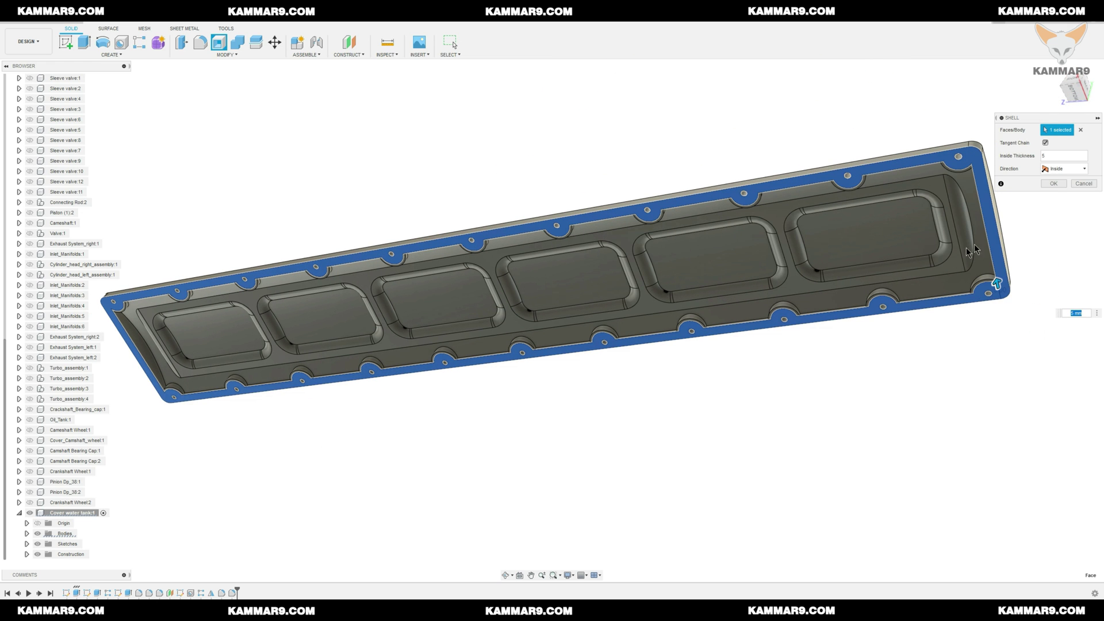
{"action": "left_click", "coordinate": [1052, 184]}
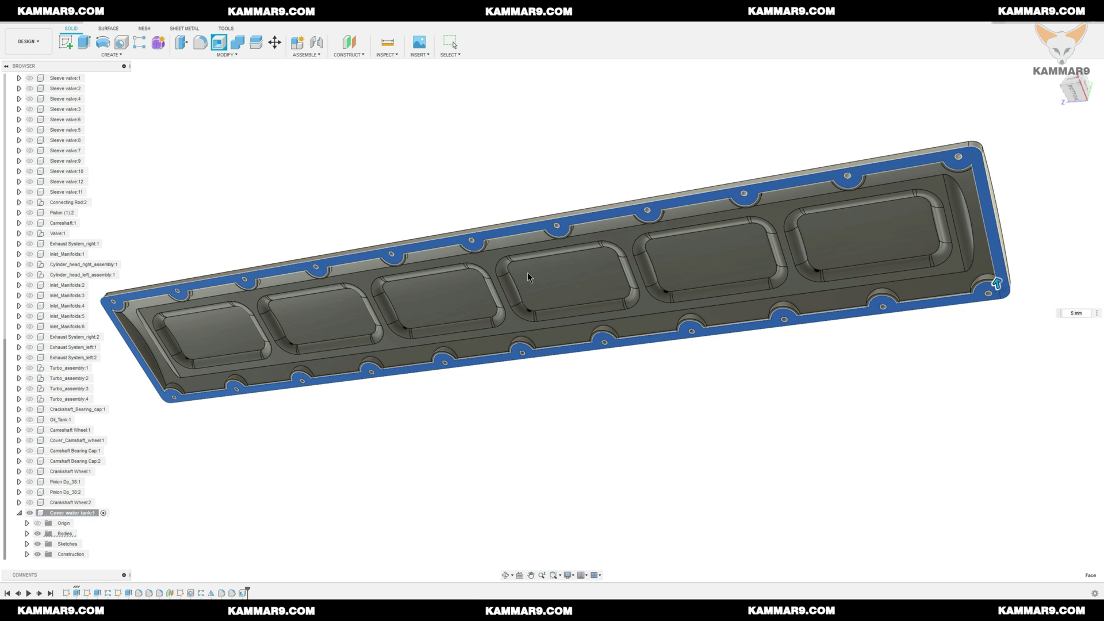
{"action": "key", "text": "Escape"}
{"action": "mouse_move", "coordinate": [527, 277]}
{"action": "middle_mouse_down", "text": "shift"}
{"action": "mouse_move", "coordinate": [539, 294]}
{"action": "mouse_move", "coordinate": [526, 297]}
{"action": "middle_mouse_up", "text": "shift"}
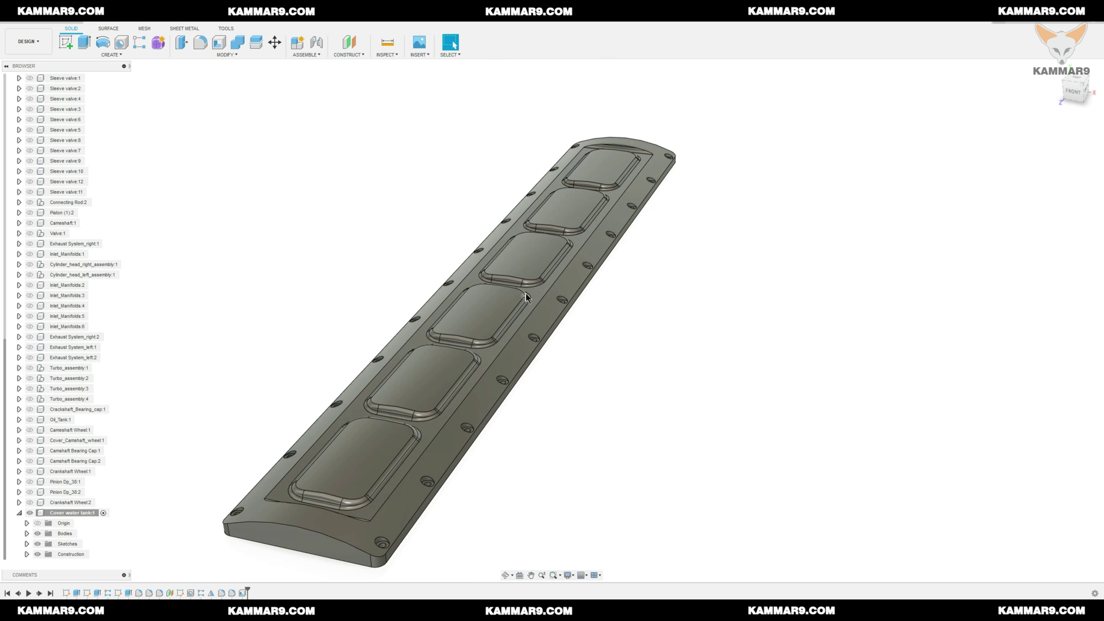
Fillet the cover's outer top edge chain at 0.3 mm
{"action": "middle_click_drag", "start_coordinate": [636, 393], "coordinate": [665, 397], "text": "shift"}
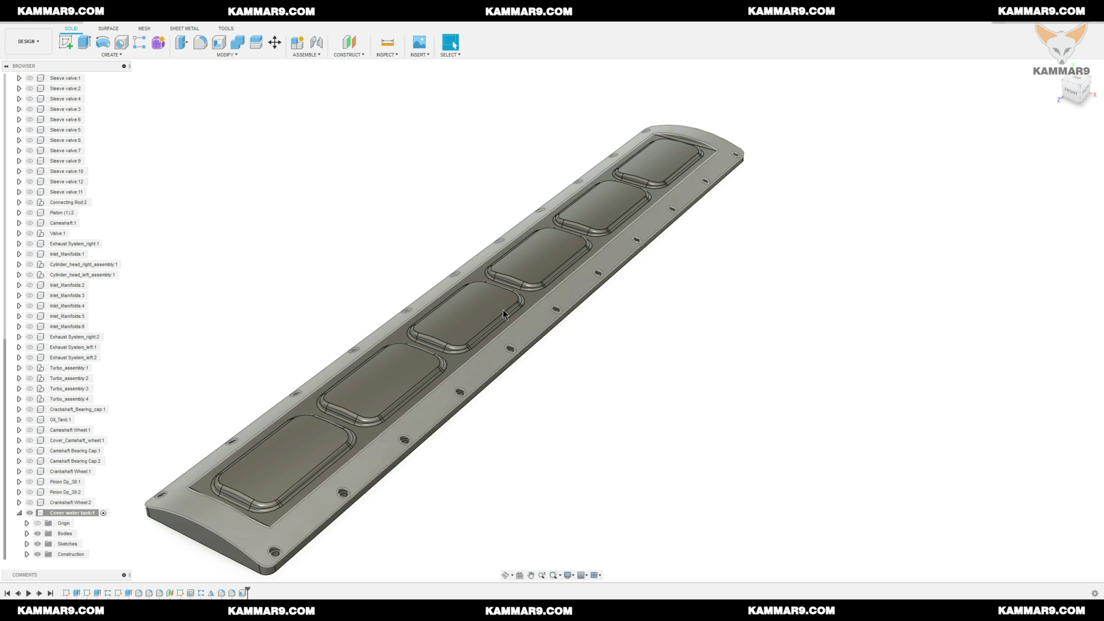
{"action": "key", "text": "f"}
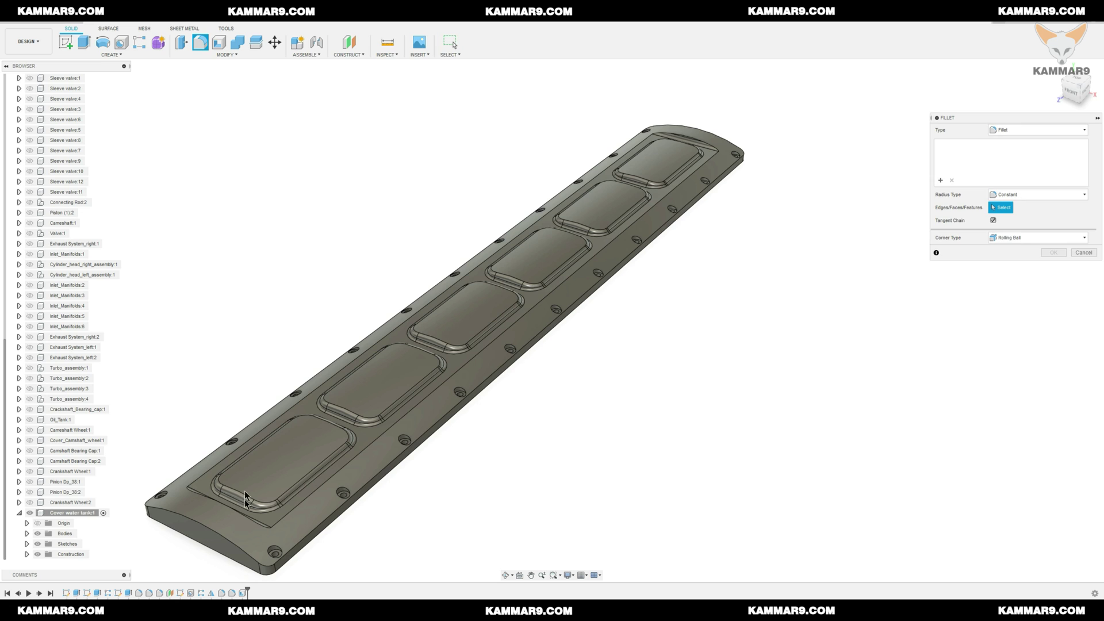
{"action": "left_click", "coordinate": [242, 551]}
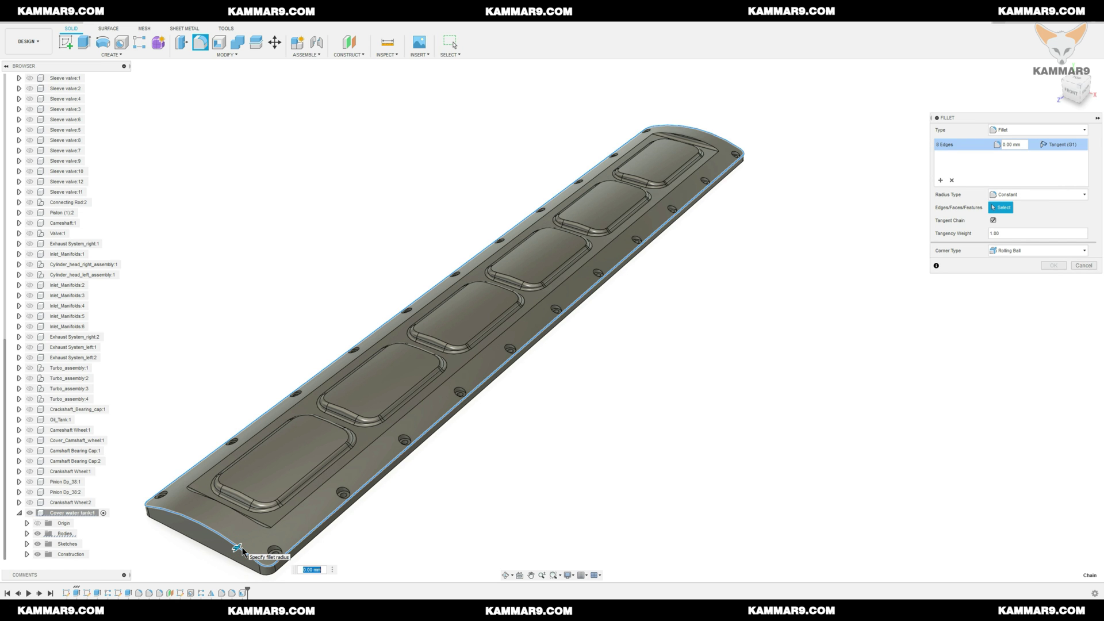
{"action": "type", "text": "0.3"}
{"action": "key", "text": "Return"}
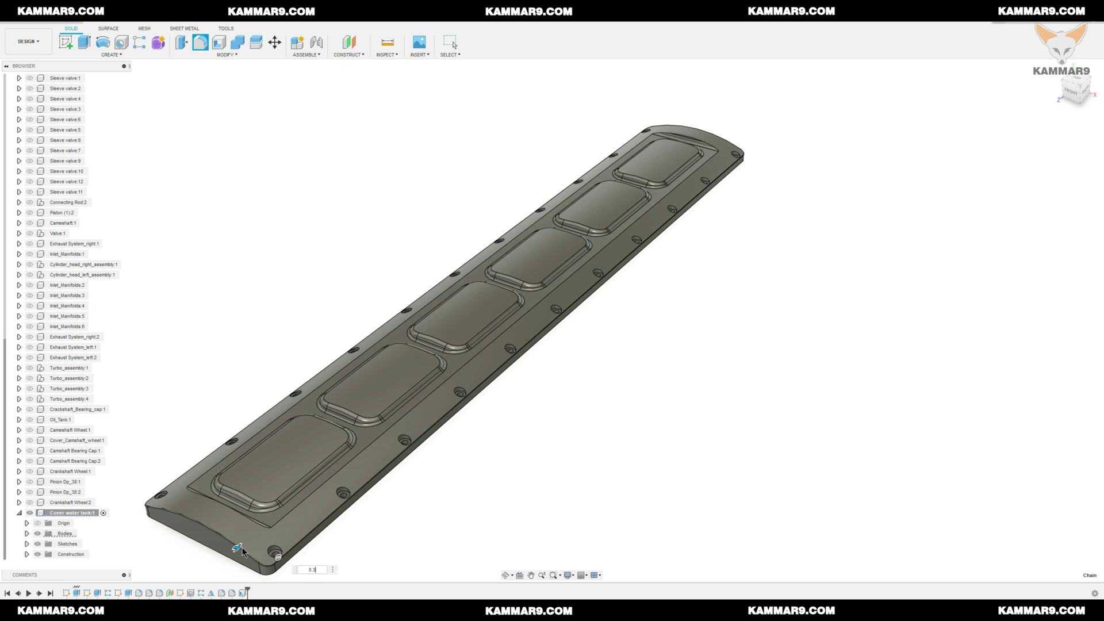
{"action": "scroll", "coordinate": [586, 402], "scroll_direction": "up", "scroll_amount": 2}
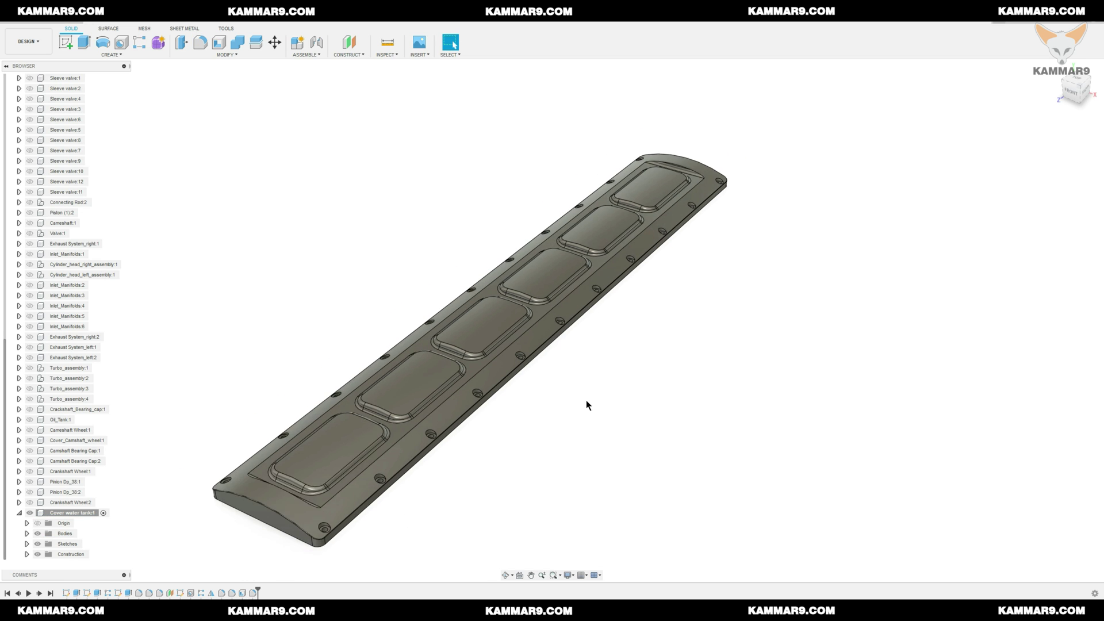
{"action": "scroll", "coordinate": [354, 512], "scroll_direction": "down", "scroll_amount": 3}
{"action": "scroll", "coordinate": [354, 512], "scroll_direction": "up", "scroll_amount": 5}
{"action": "left_click", "coordinate": [596, 544]}
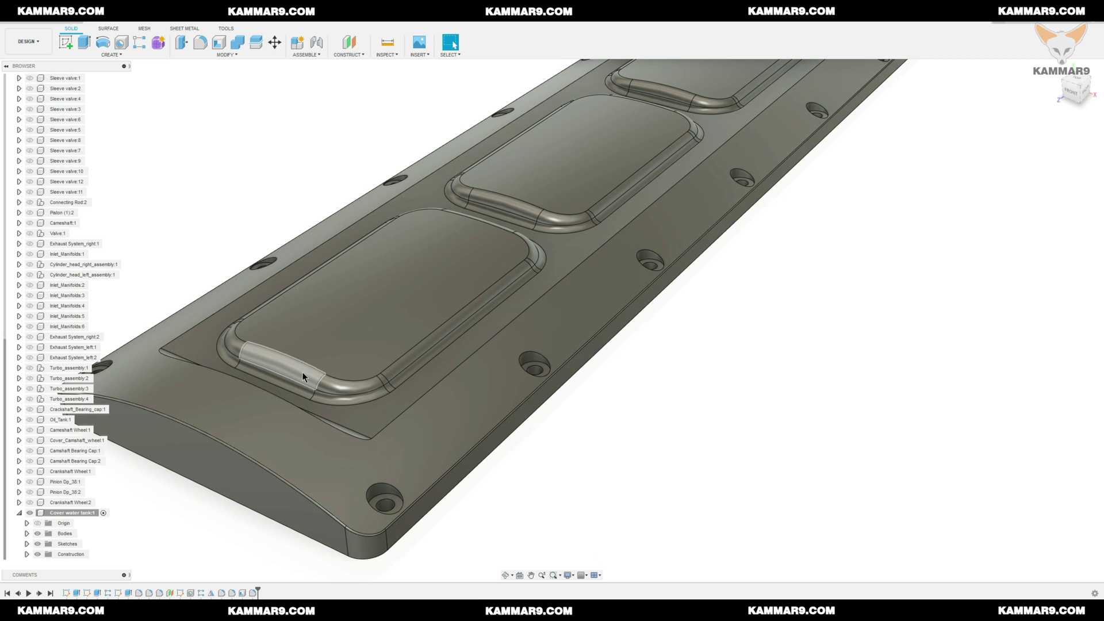
Fillet all 22 bolt-hole rim edges at 0.3 mm
{"action": "key", "text": "f"}
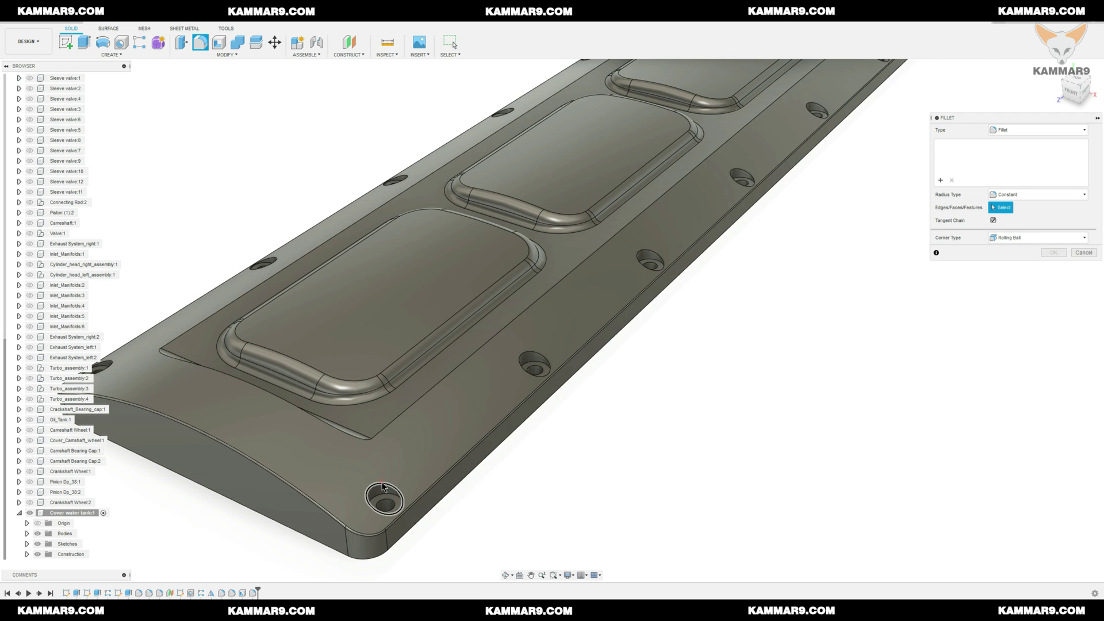
{"action": "left_click", "coordinate": [380, 485]}
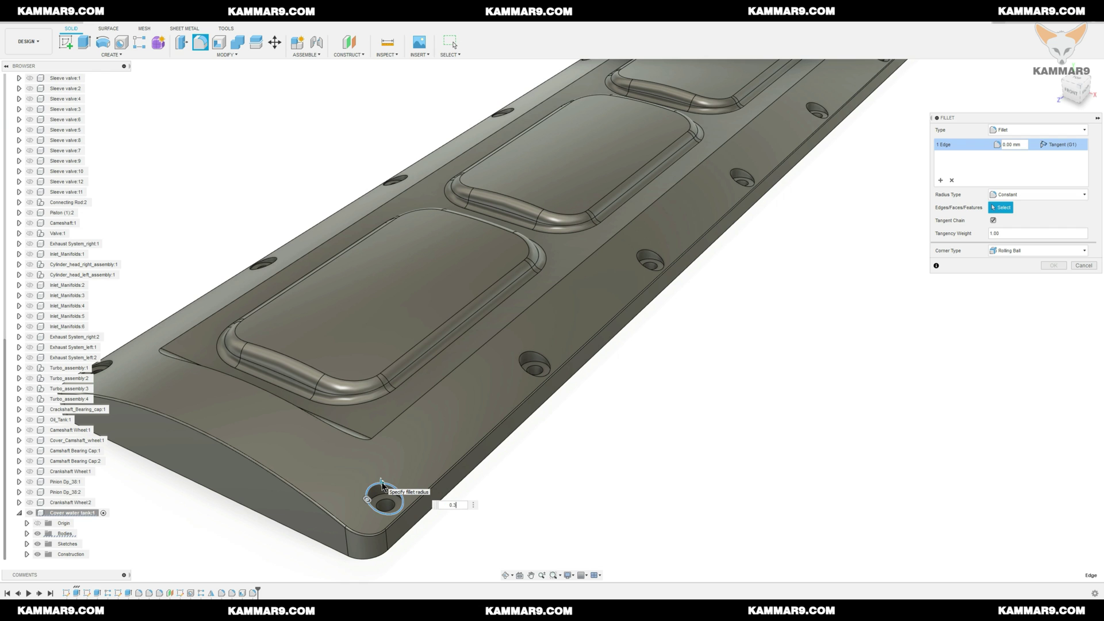
{"action": "left_click", "coordinate": [533, 366]}
{"action": "left_click", "coordinate": [650, 262]}
{"action": "left_click", "coordinate": [742, 178]}
{"action": "left_click", "coordinate": [816, 110]}
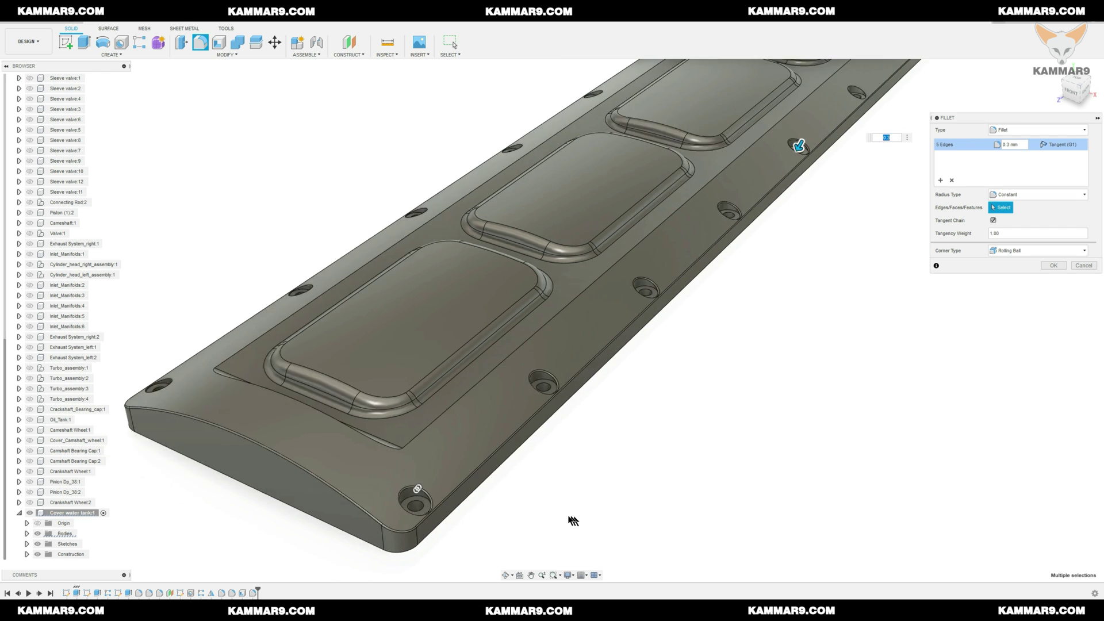
{"action": "scroll", "coordinate": [573, 520], "scroll_direction": "down", "scroll_amount": 3}
{"action": "scroll", "coordinate": [737, 317], "scroll_direction": "up", "scroll_amount": 3}
{"action": "left_click", "coordinate": [637, 344]}
{"action": "left_click", "coordinate": [710, 272]}
{"action": "left_click", "coordinate": [766, 214]}
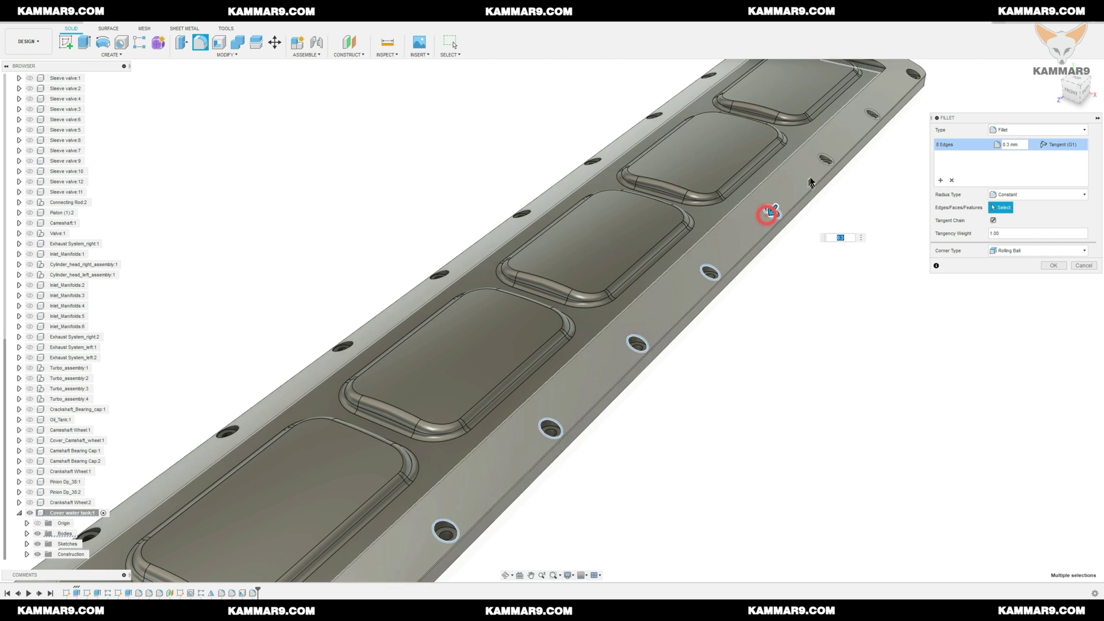
{"action": "left_click", "coordinate": [826, 159]}
{"action": "left_click", "coordinate": [872, 114]}
{"action": "left_click", "coordinate": [913, 74]}
{"action": "scroll", "coordinate": [638, 384], "scroll_direction": "down", "scroll_amount": 10}
{"action": "middle_click_drag", "start_coordinate": [638, 384], "coordinate": [673, 379], "text": "shift"}
{"action": "left_click", "coordinate": [1003, 426]}
{"action": "left_click", "coordinate": [898, 396]}
{"action": "left_click", "coordinate": [799, 369]}
{"action": "left_click", "coordinate": [708, 343]}
{"action": "left_click", "coordinate": [623, 318]}
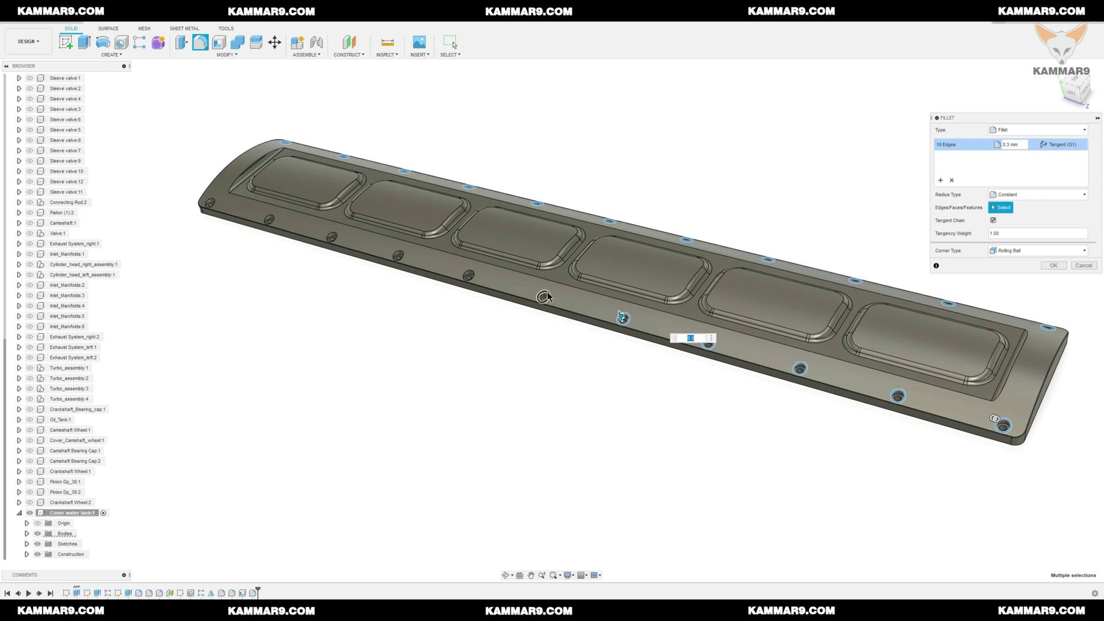
{"action": "left_click", "coordinate": [544, 297]}
{"action": "left_click", "coordinate": [468, 276]}
{"action": "left_click", "coordinate": [397, 256]}
{"action": "left_click", "coordinate": [331, 236]}
{"action": "left_click", "coordinate": [269, 219]}
{"action": "left_click", "coordinate": [211, 203]}
{"action": "middle_click_drag", "start_coordinate": [219, 230], "coordinate": [245, 276], "text": "shift"}
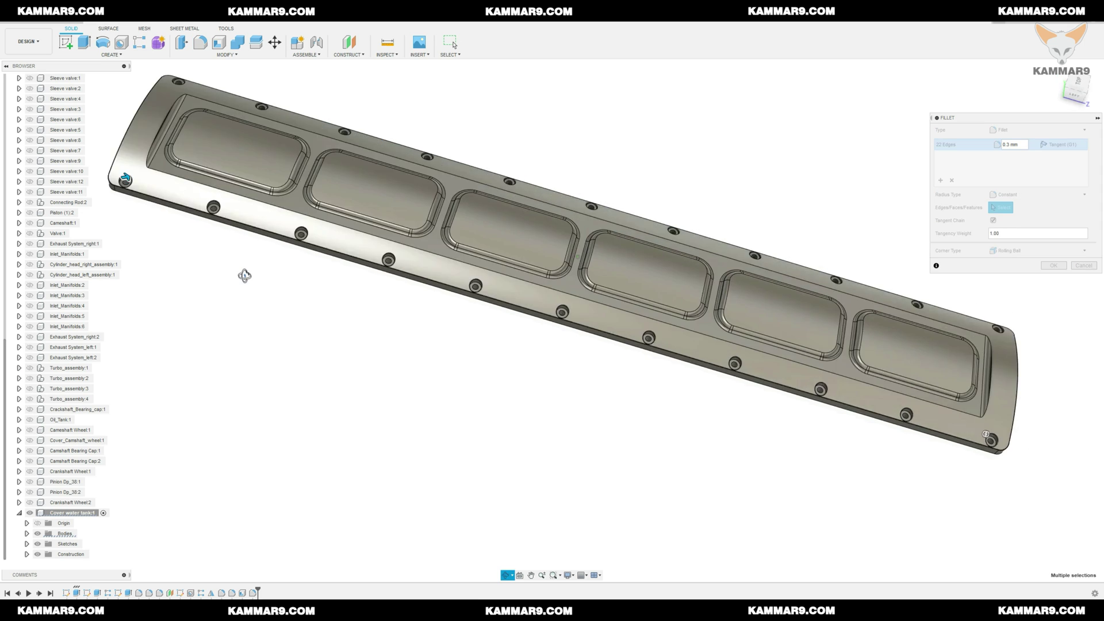
{"action": "scroll", "coordinate": [235, 272], "scroll_direction": "up", "scroll_amount": 5}
{"action": "left_click", "coordinate": [1053, 265]}
{"action": "middle_click_drag", "start_coordinate": [344, 312], "coordinate": [929, 428], "text": "shift"}
{"action": "middle_click_drag", "start_coordinate": [957, 445], "coordinate": [818, 445], "text": "shift"}
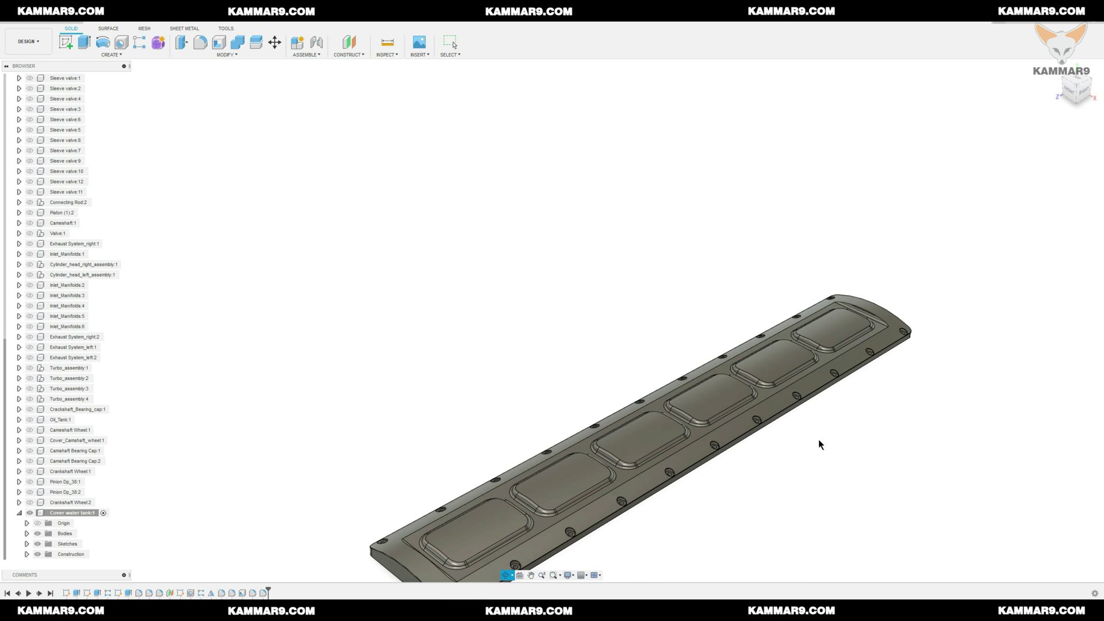
Collapse the Cover water tank:1 component and unisolate it to show the full V12 engine
{"action": "middle_click_drag", "start_coordinate": [640, 466], "coordinate": [741, 470], "text": "shift"}
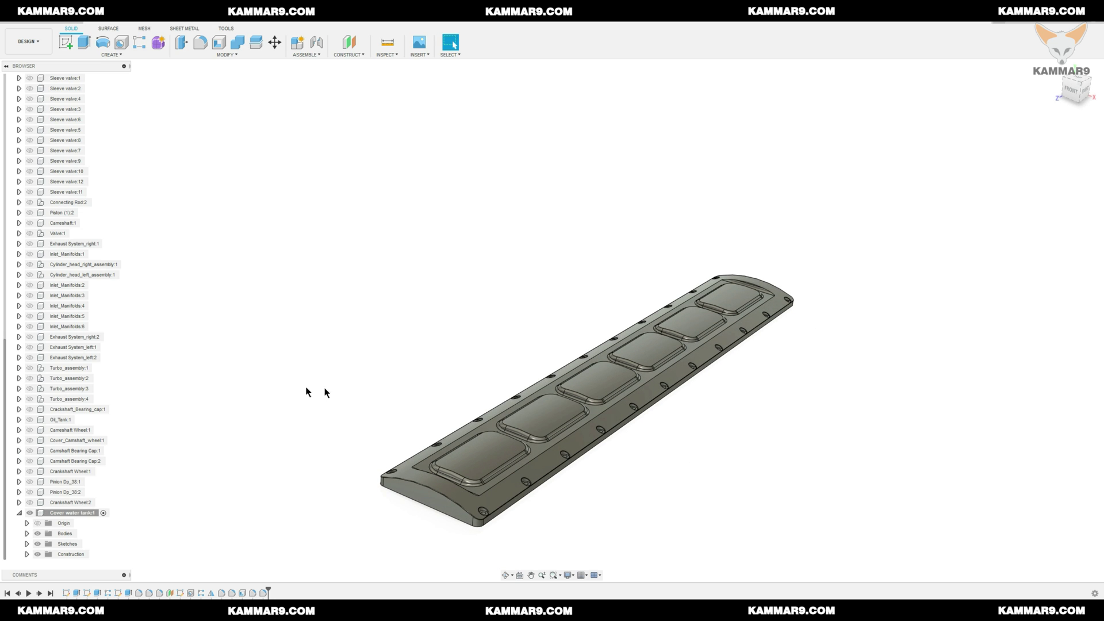
{"action": "left_click", "coordinate": [19, 513]}
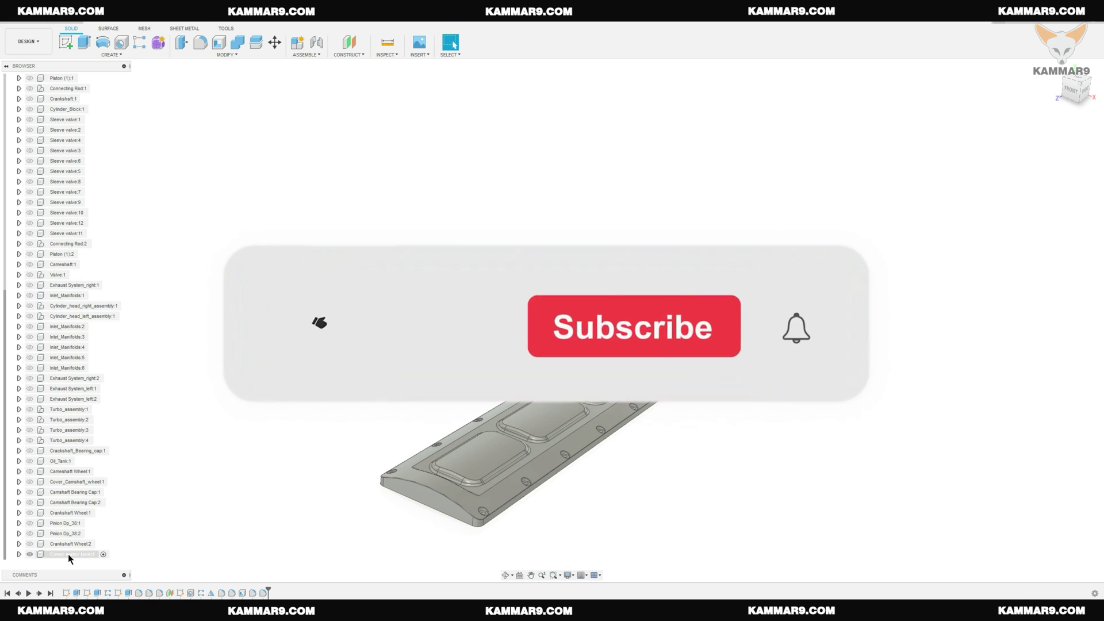
{"action": "right_click", "coordinate": [68, 554]}
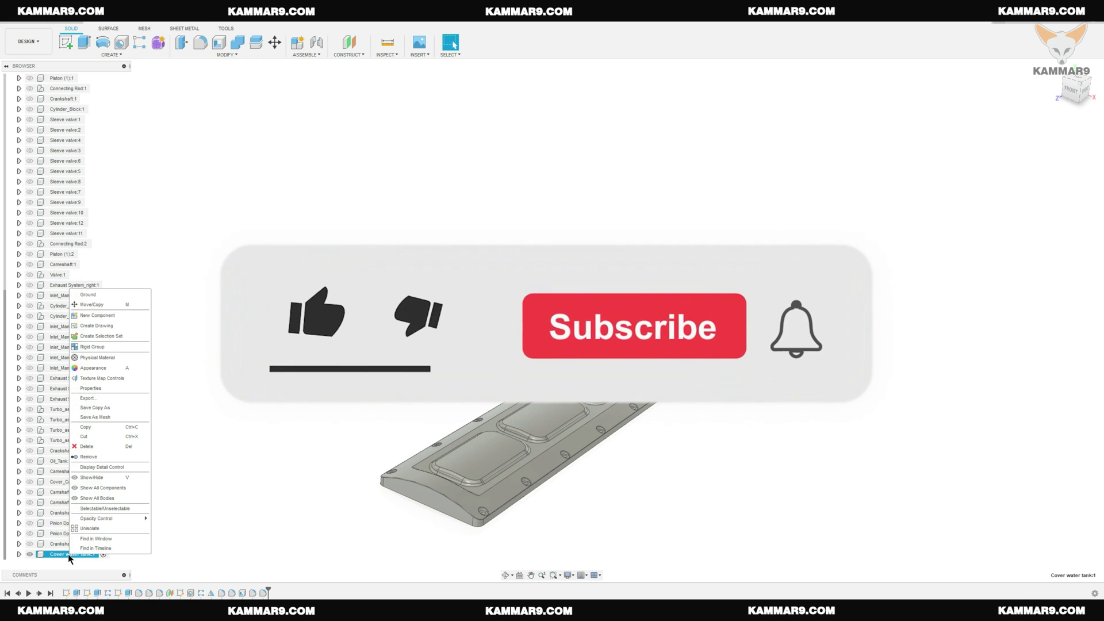
{"action": "left_click", "coordinate": [88, 529]}
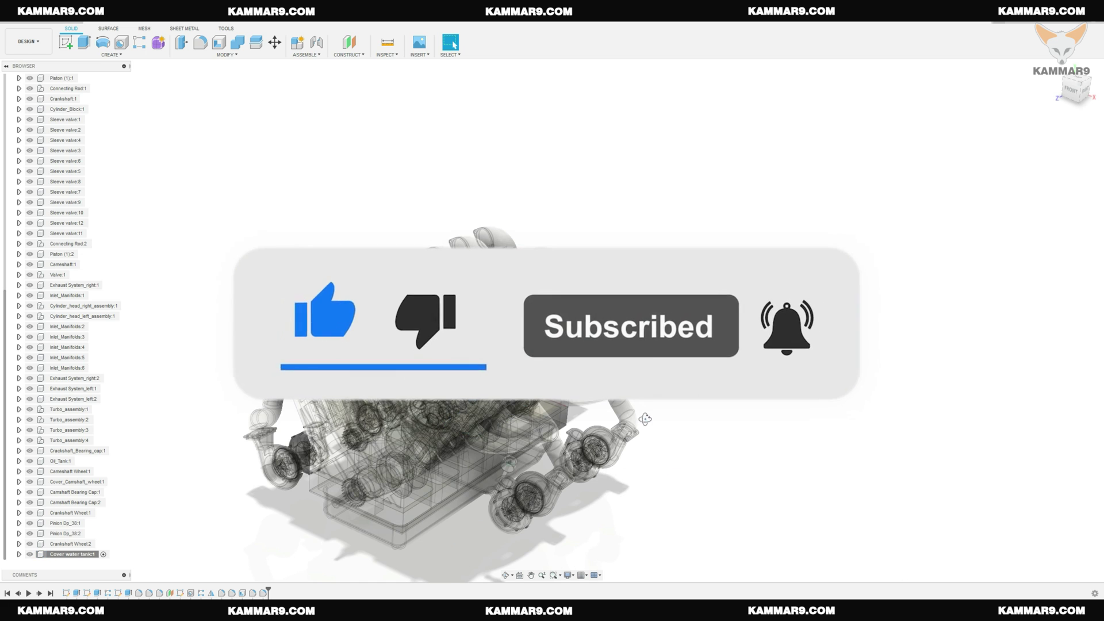
{"action": "mouse_move", "coordinate": [677, 487]}
{"action": "middle_mouse_down", "text": "shift"}
{"action": "mouse_move", "coordinate": [596, 435]}
{"action": "mouse_move", "coordinate": [586, 472]}
{"action": "mouse_move", "coordinate": [601, 502]}
{"action": "middle_mouse_up", "text": "shift"}
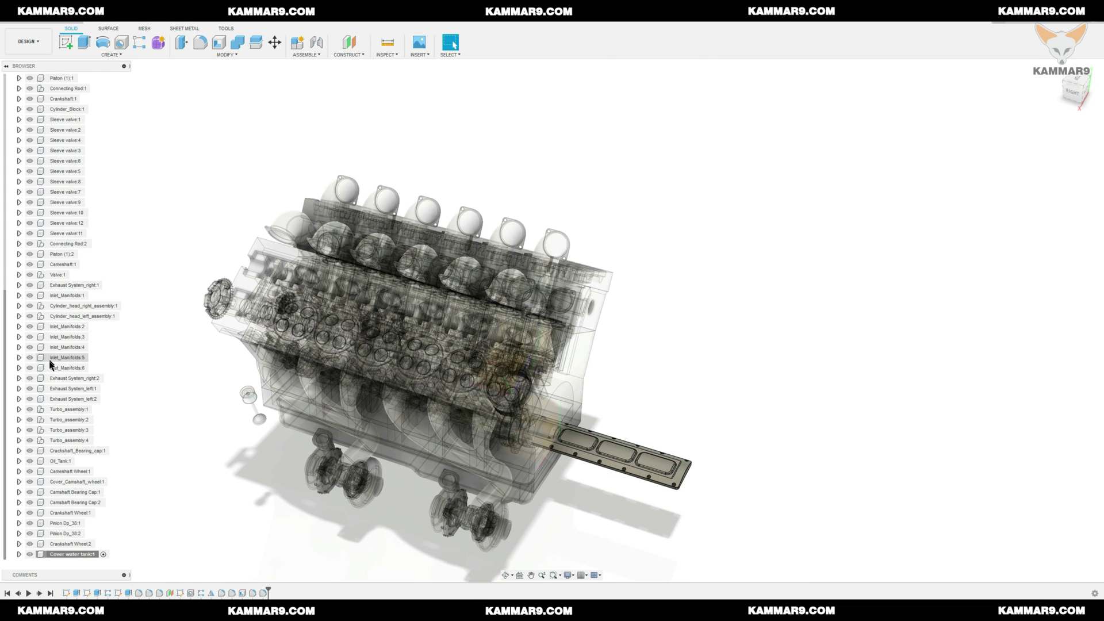
{"action": "scroll", "coordinate": [75, 303], "scroll_direction": "up", "scroll_amount": 3}
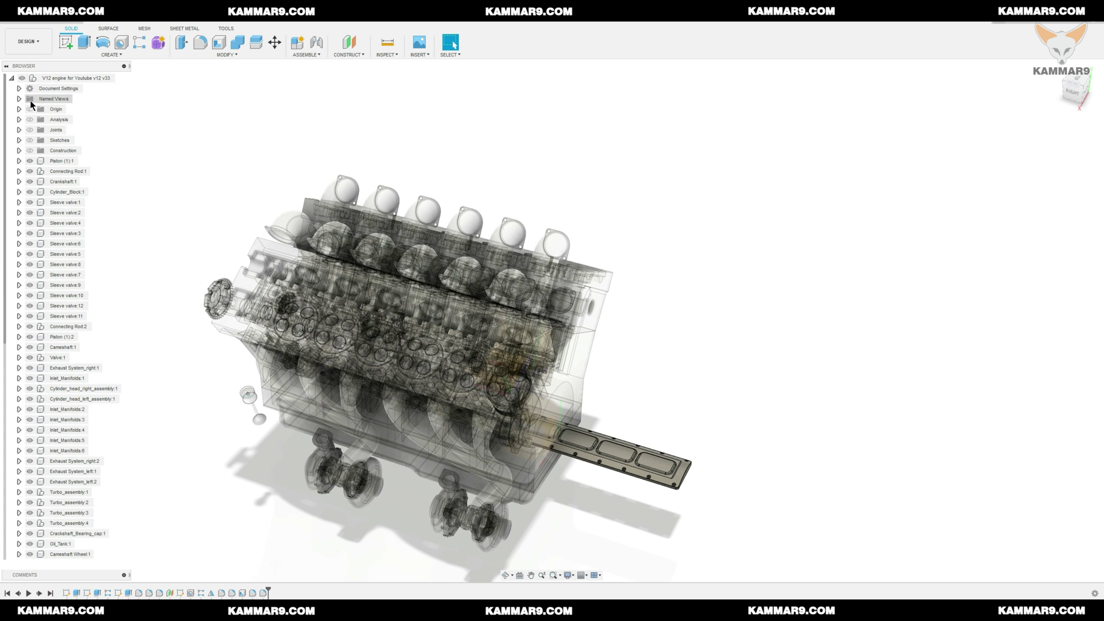